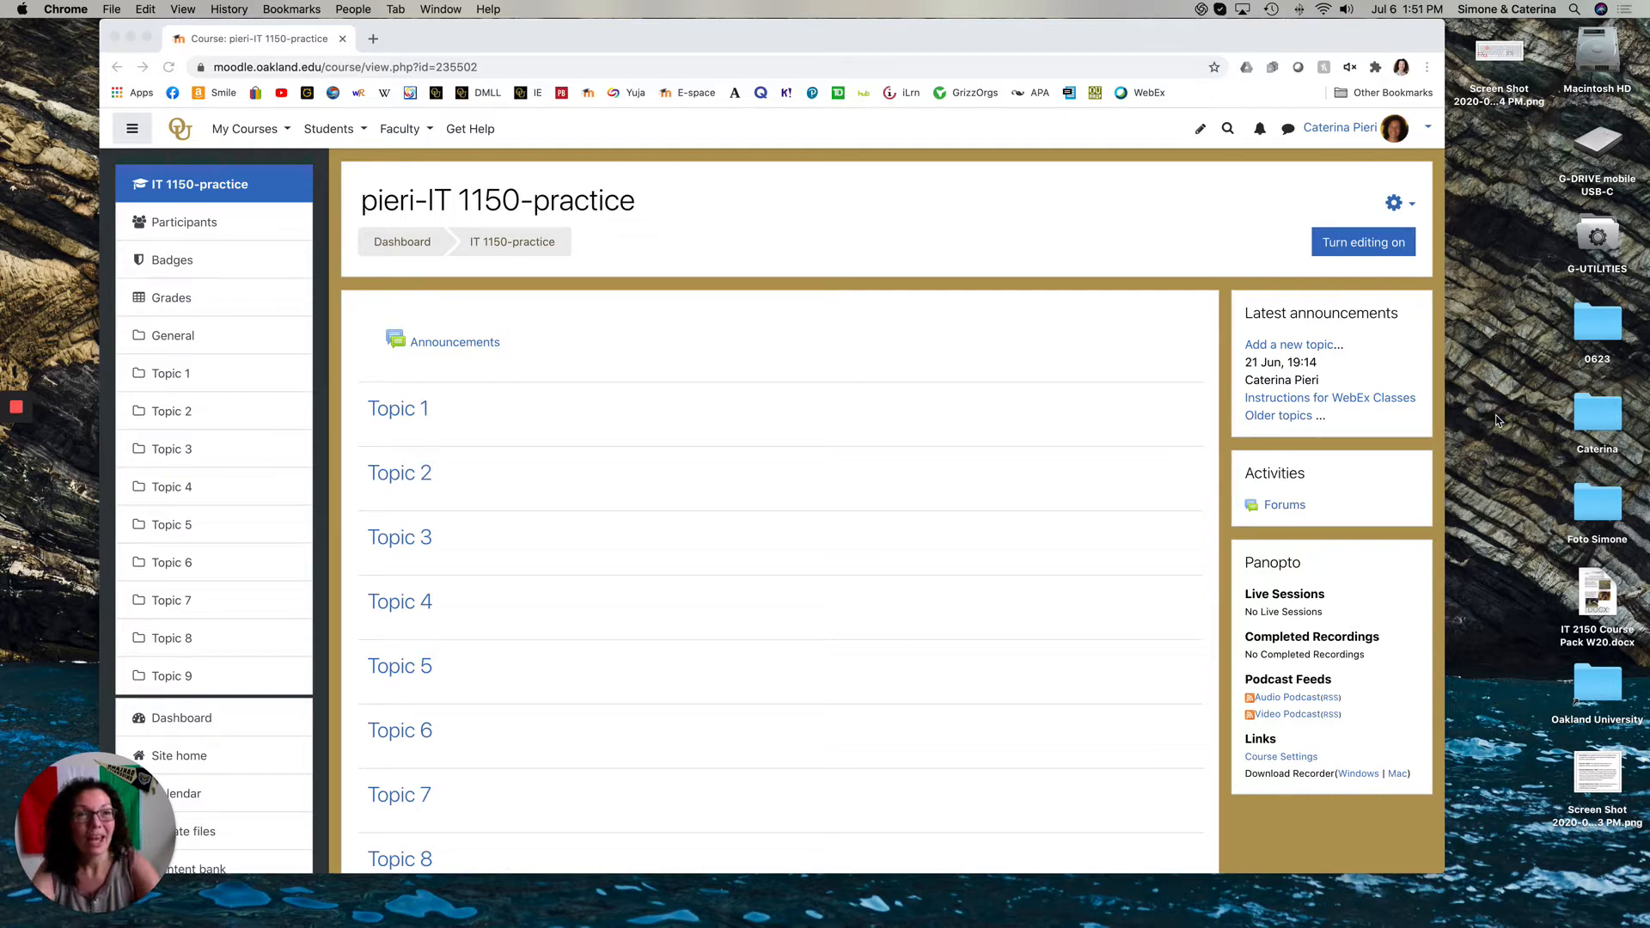
# Open the keyboard shortcut image from the desktop, capture a screen area of about 1233 by 719 pixels around it, and close the image.
pyautogui.doubleClick(1497, 57)
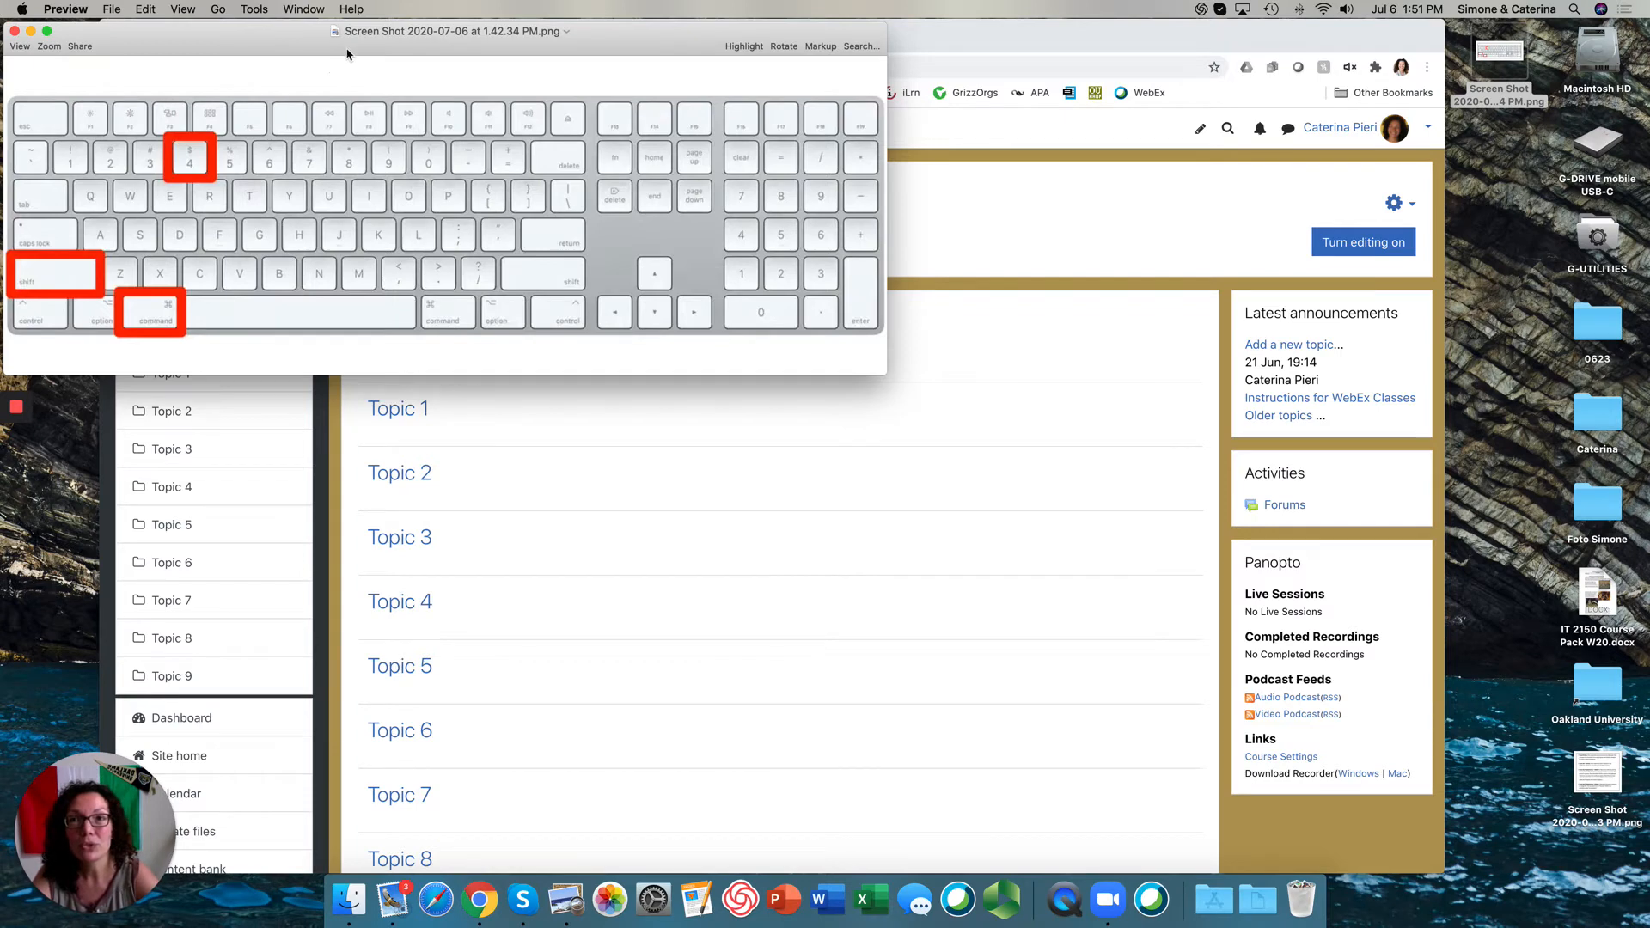
pyautogui.moveTo(352, 55); pyautogui.dragTo(700, 288)
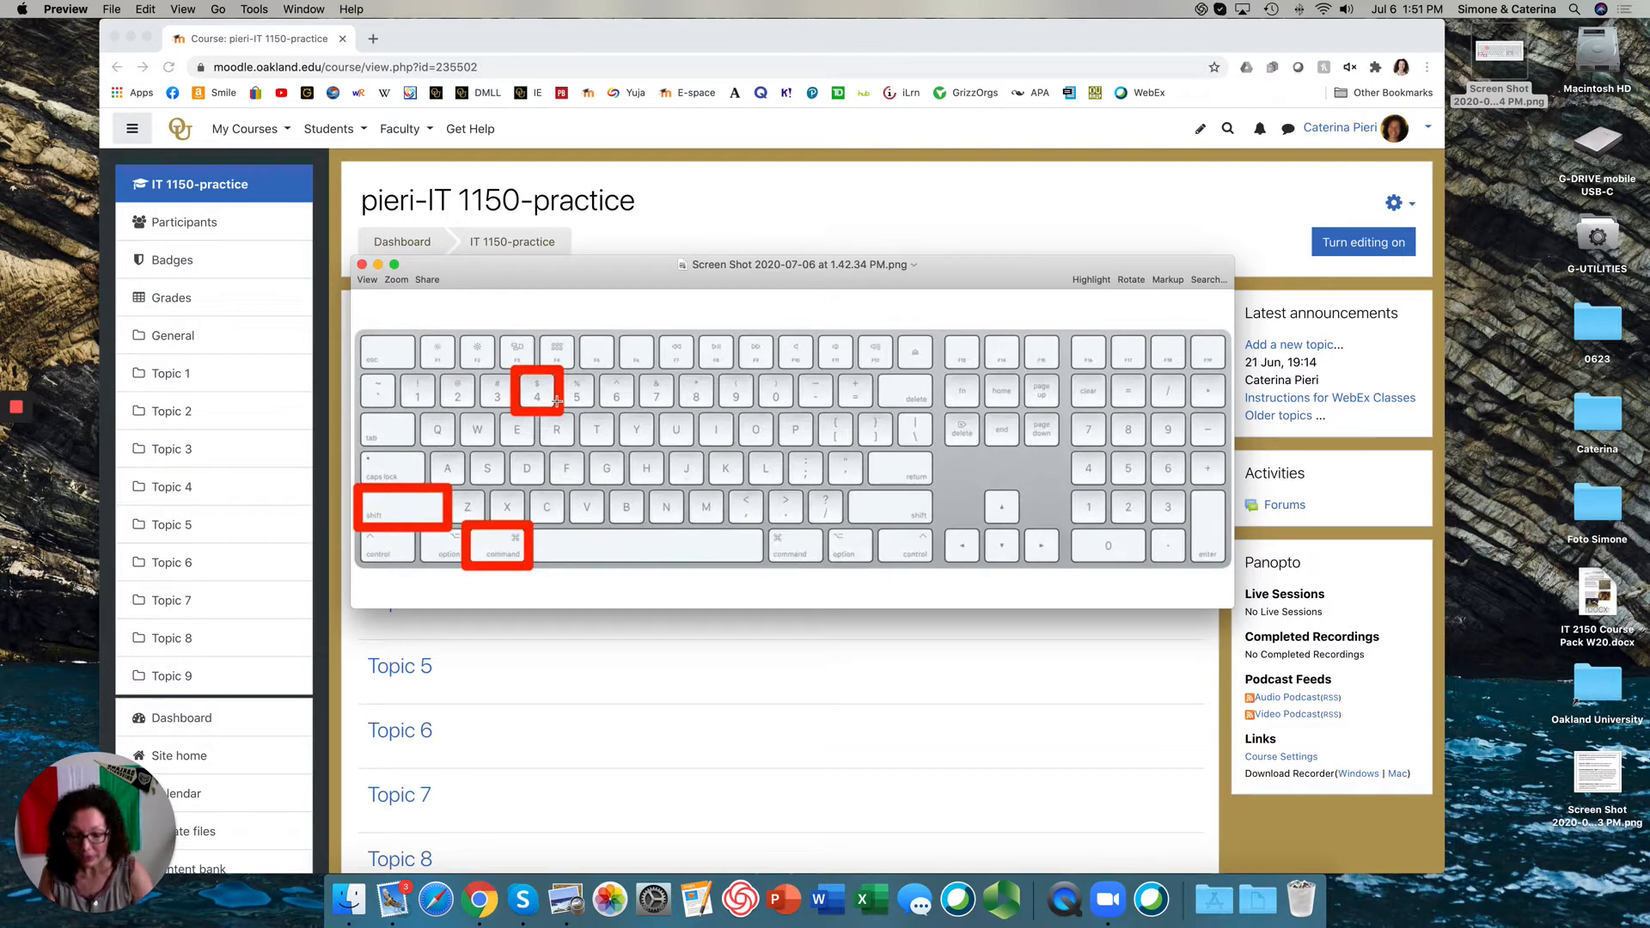
pyautogui.press('super+shift+4')
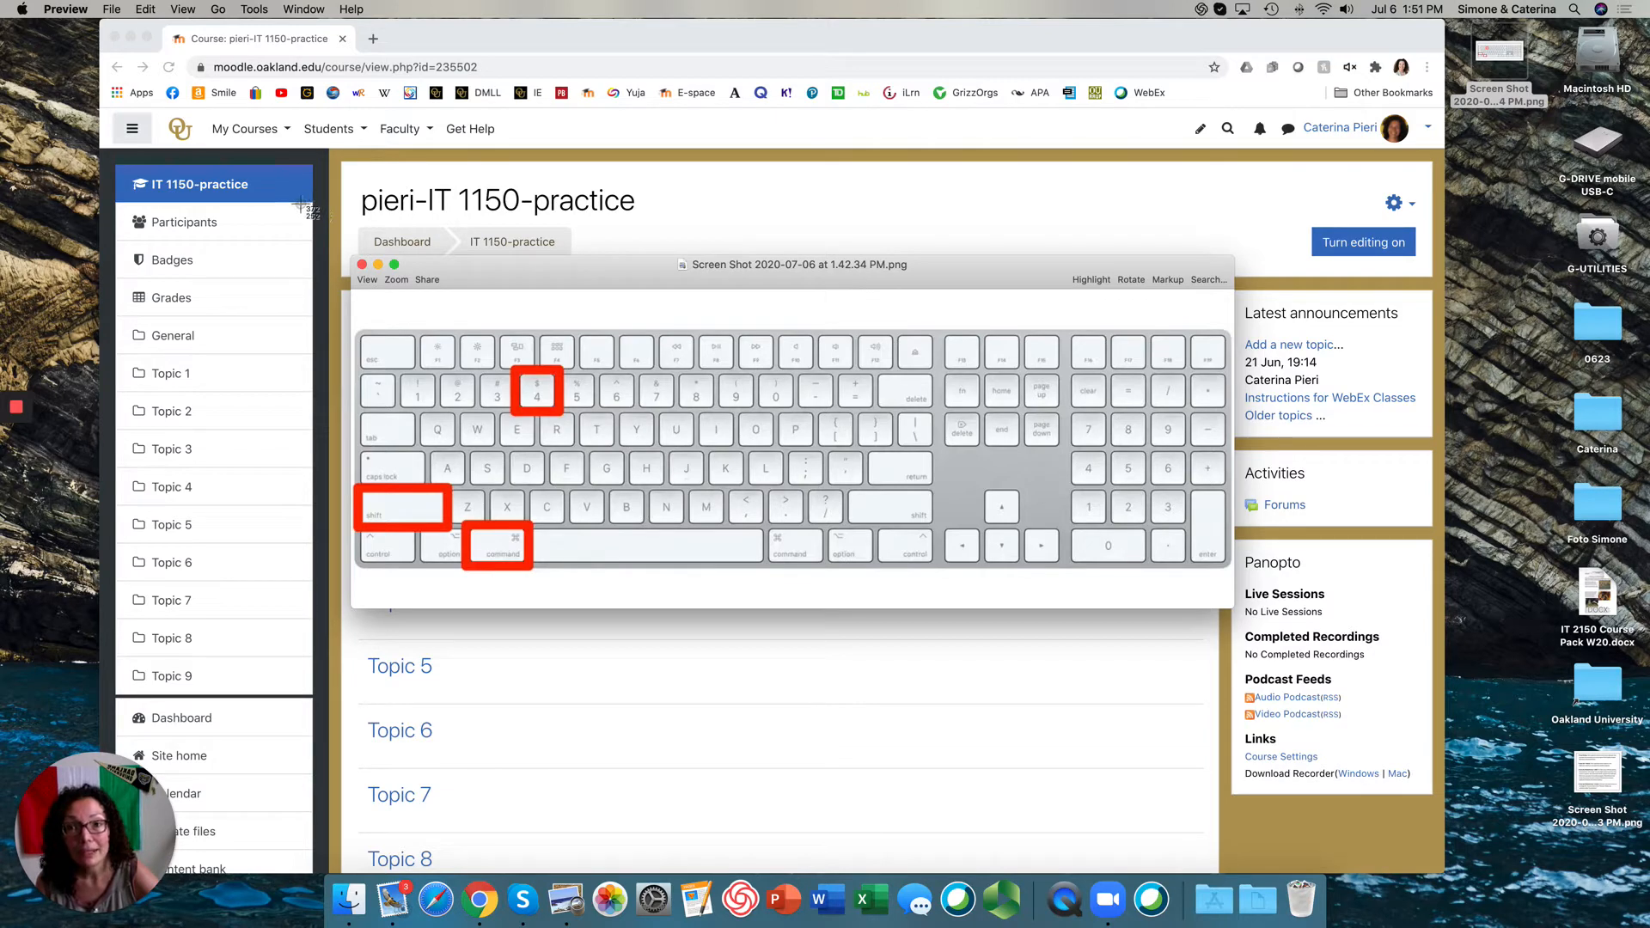
pyautogui.moveTo(300, 203); pyautogui.dragTo(1293, 782)
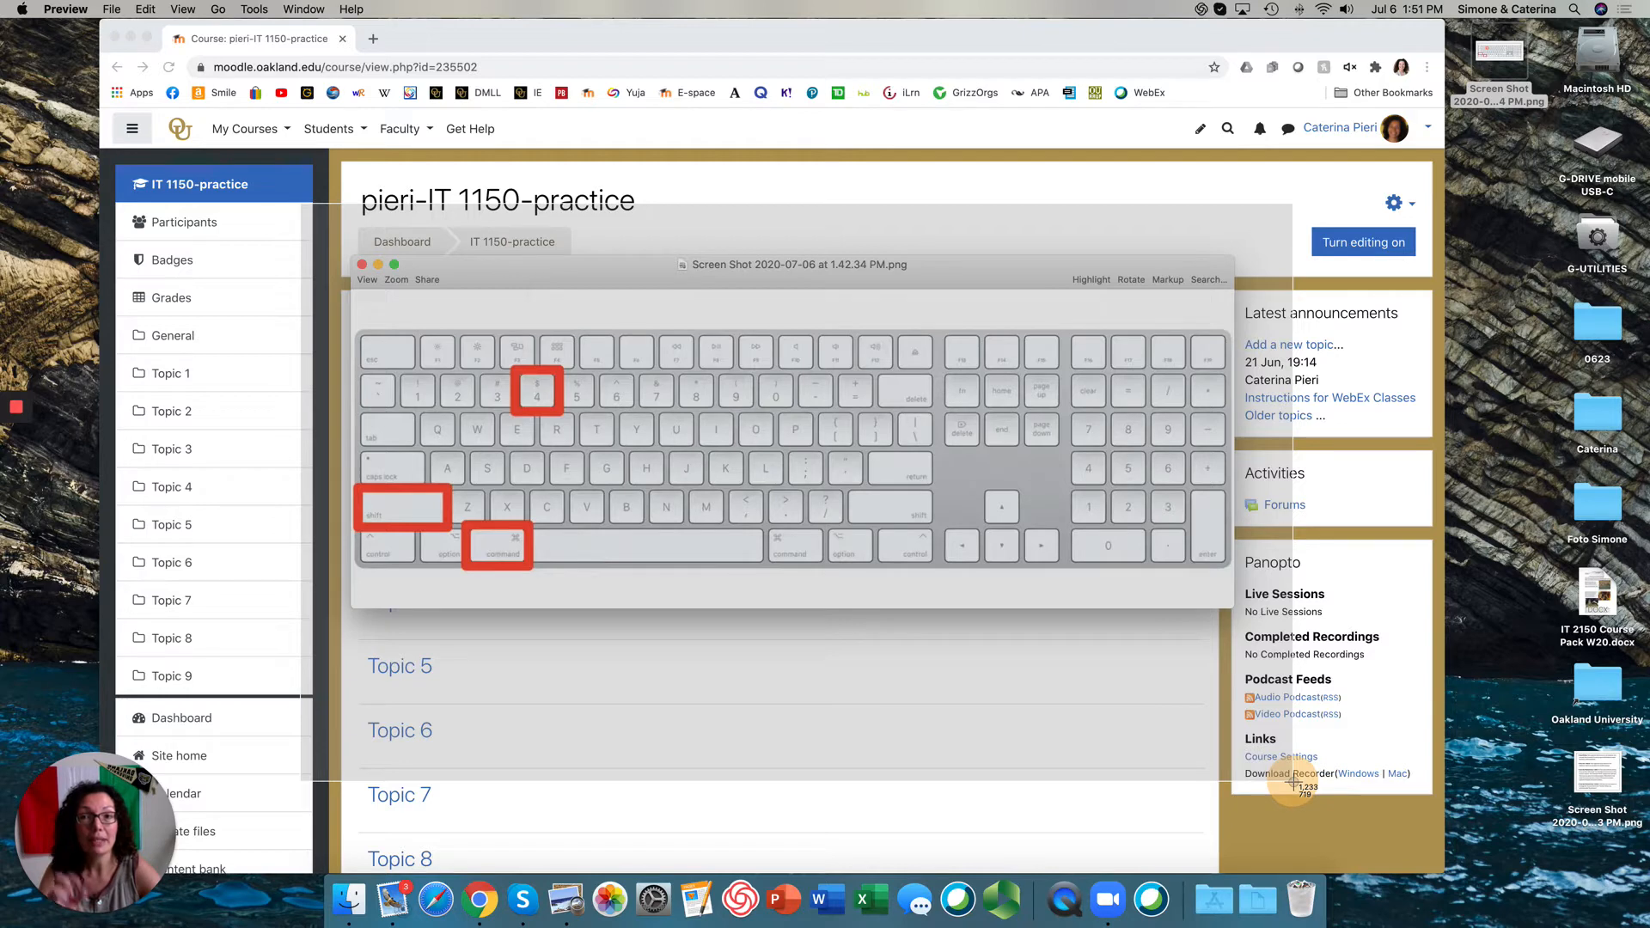
pyautogui.moveTo(1293, 782); pyautogui.dragTo(1294, 783)
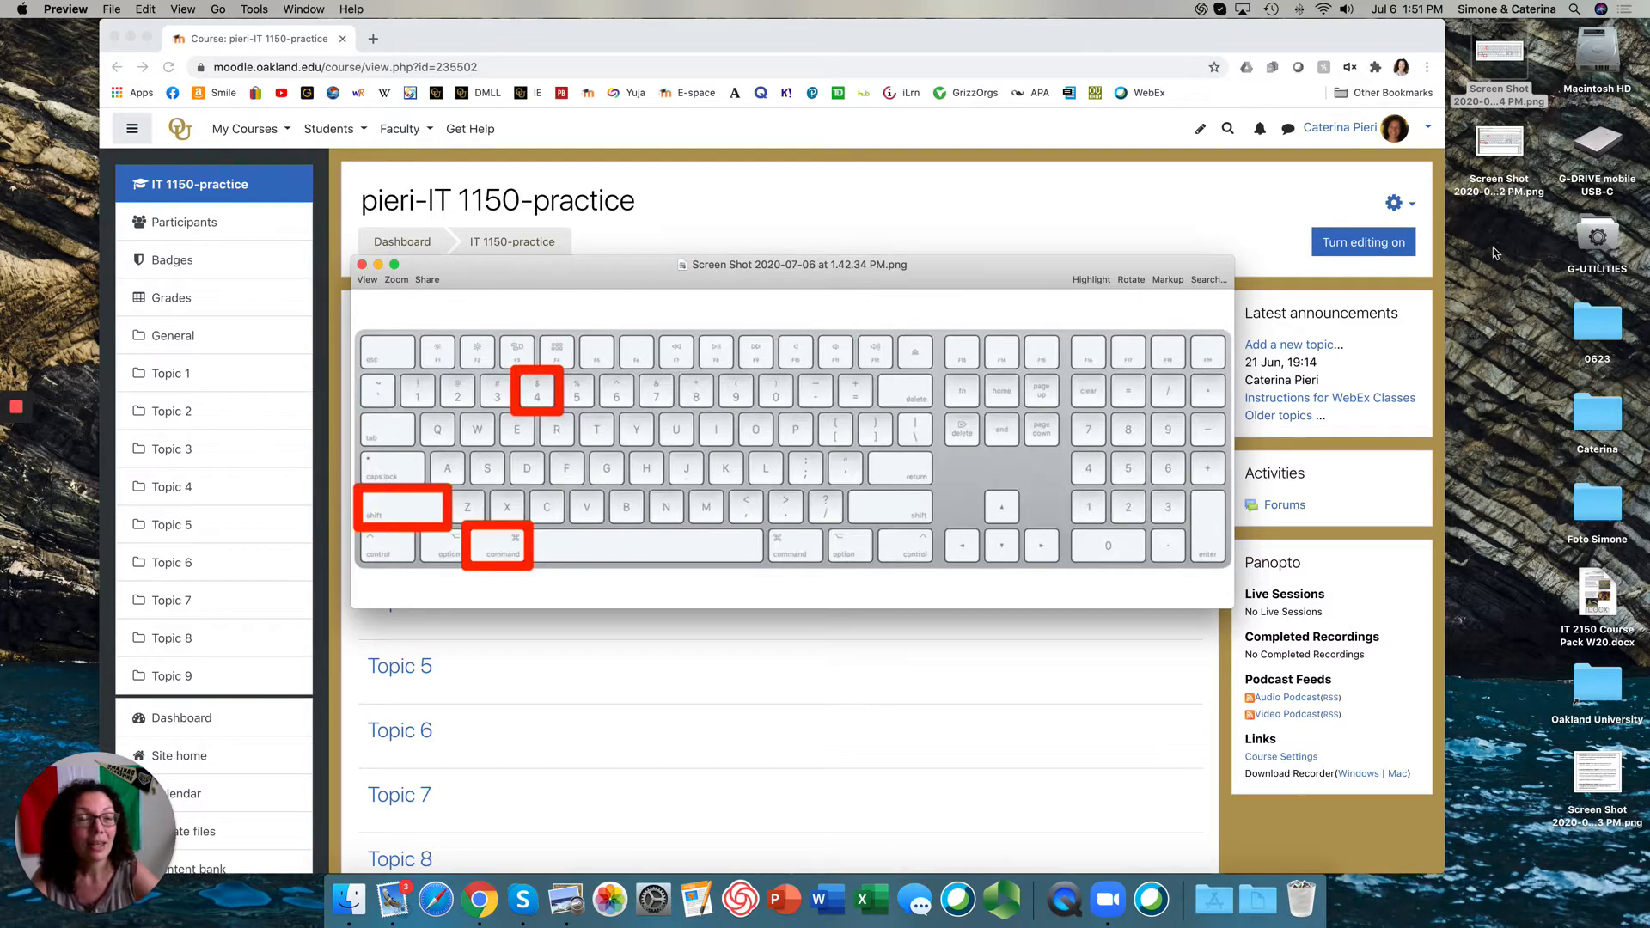
pyautogui.click(362, 265)
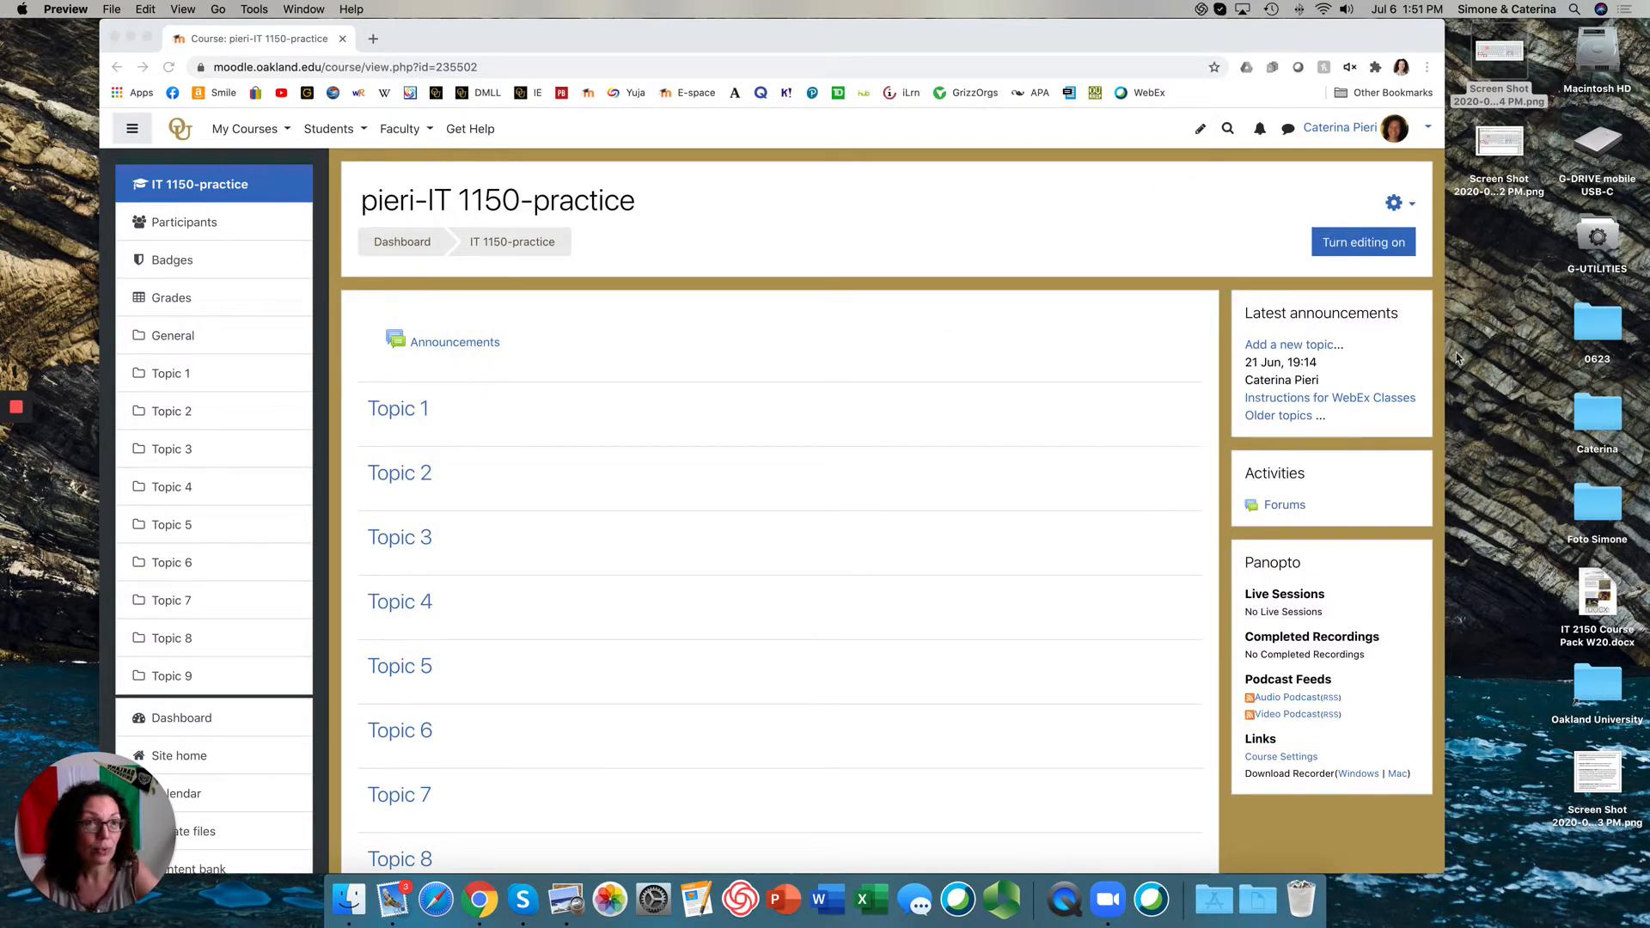
# Open the desktop image listing the Windows screenshot methods, read the PrtScn and Windows key combinations, and close it.
pyautogui.click(1600, 768)
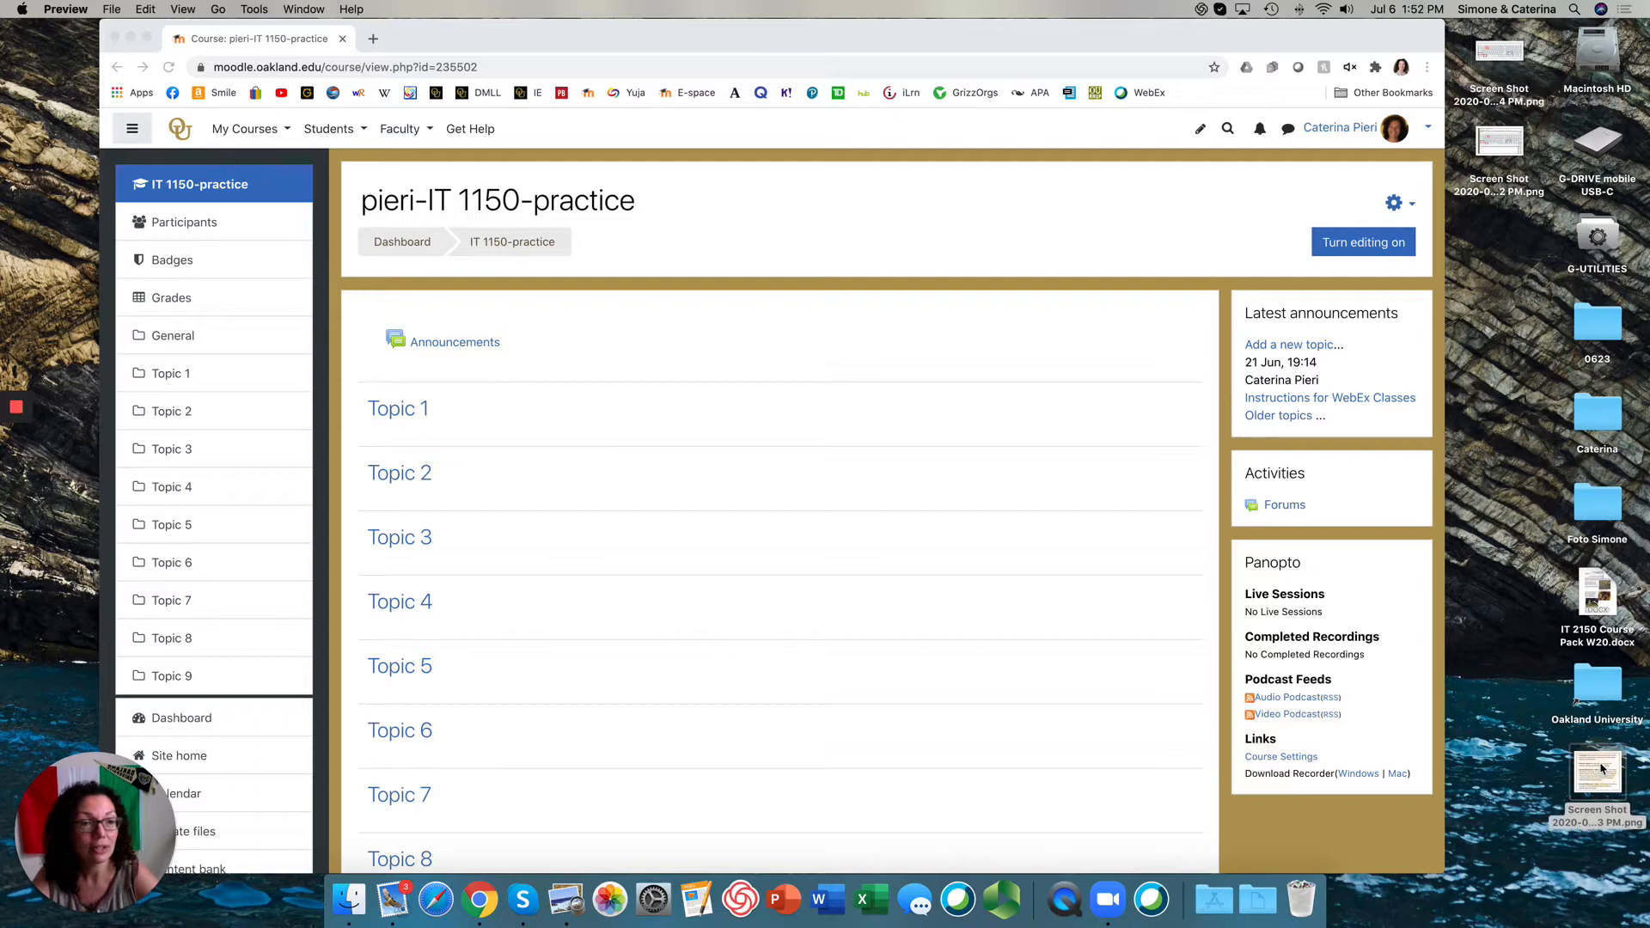
pyautogui.doubleClick(1600, 768)
pyautogui.moveTo(315, 33); pyautogui.dragTo(640, 180)
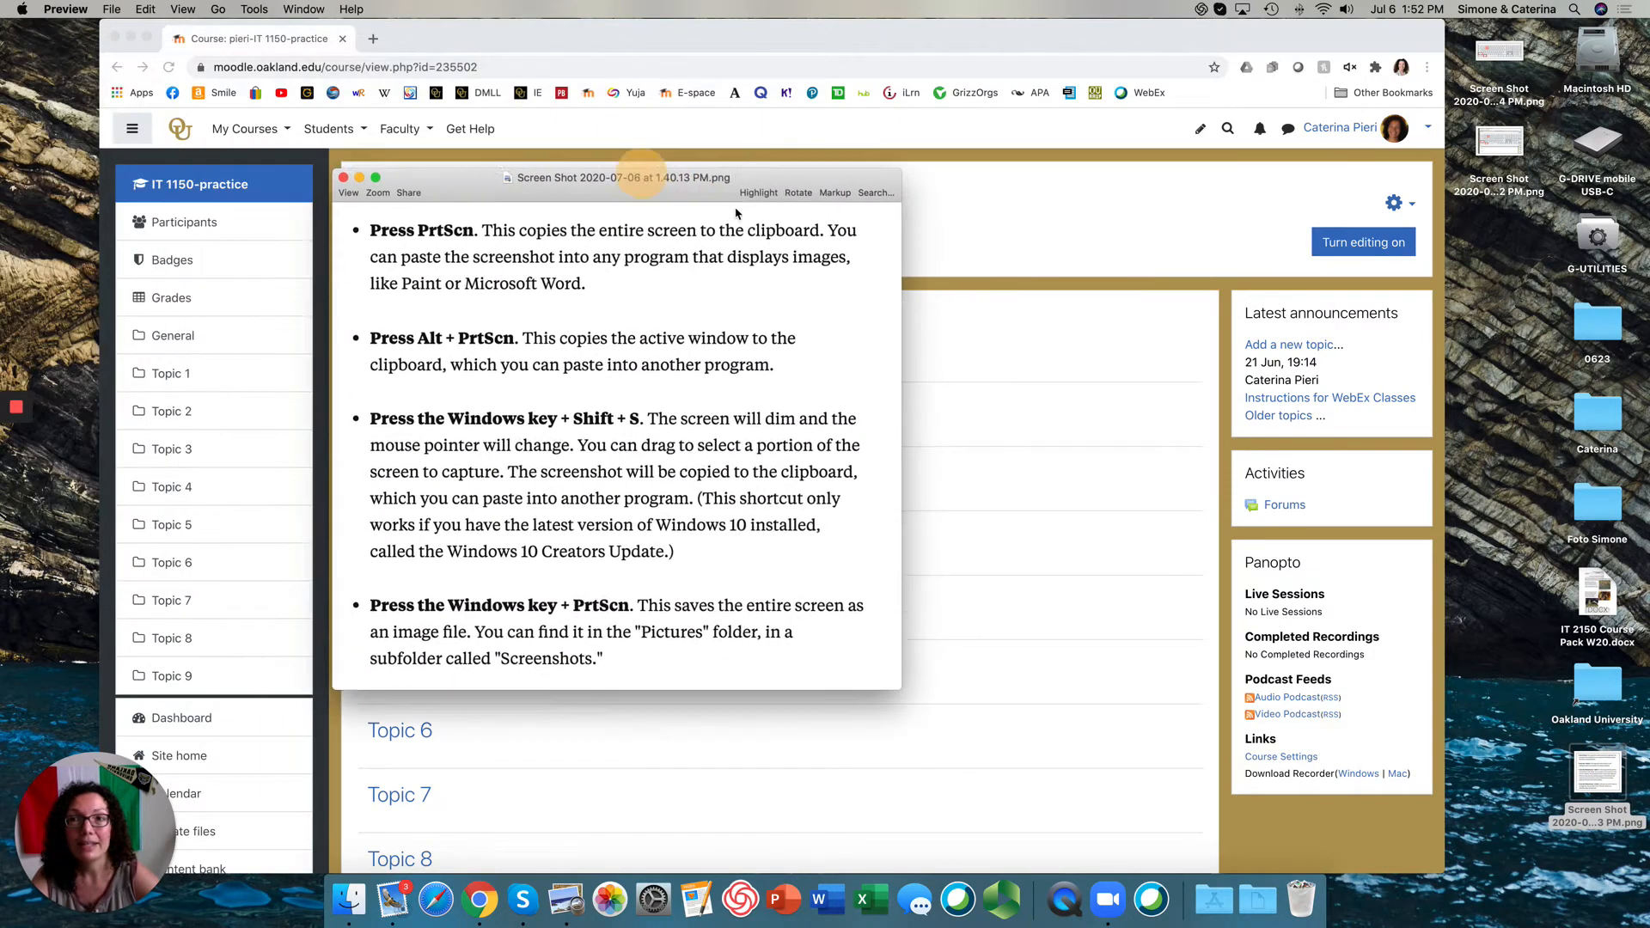
pyautogui.moveTo(736, 214); pyautogui.dragTo(861, 224)
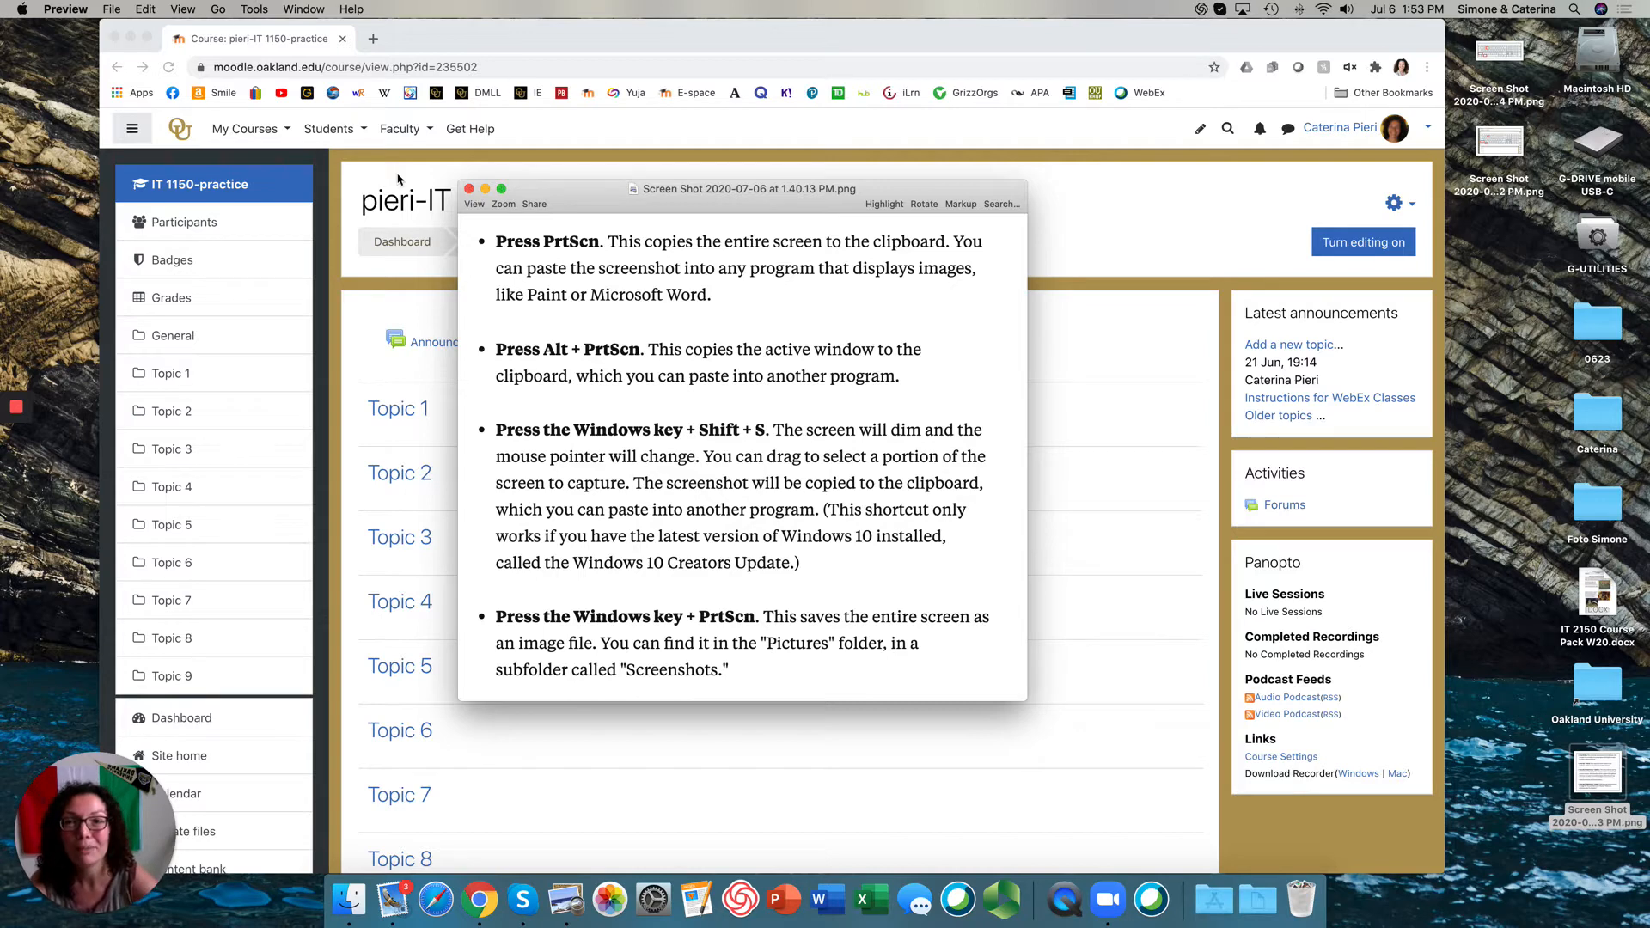
pyautogui.click(470, 189)
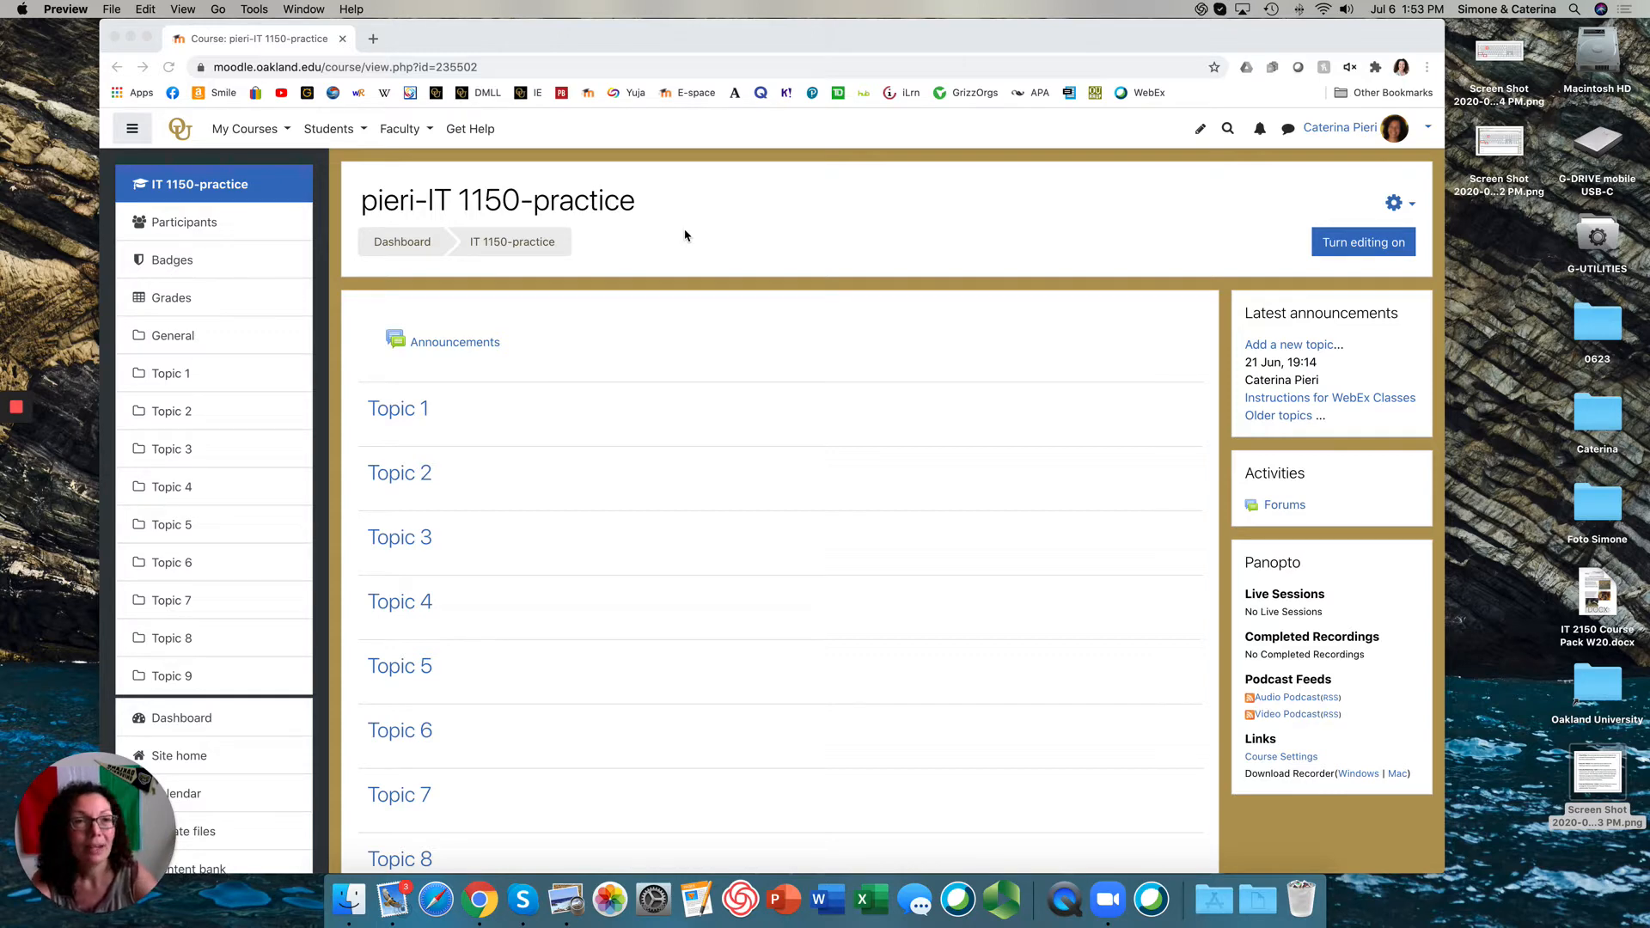
# Enable editing for the IT 1150-practice course and start adding an Attendance activity to its general section.
pyautogui.click(1200, 133)
pyautogui.click(1200, 130)
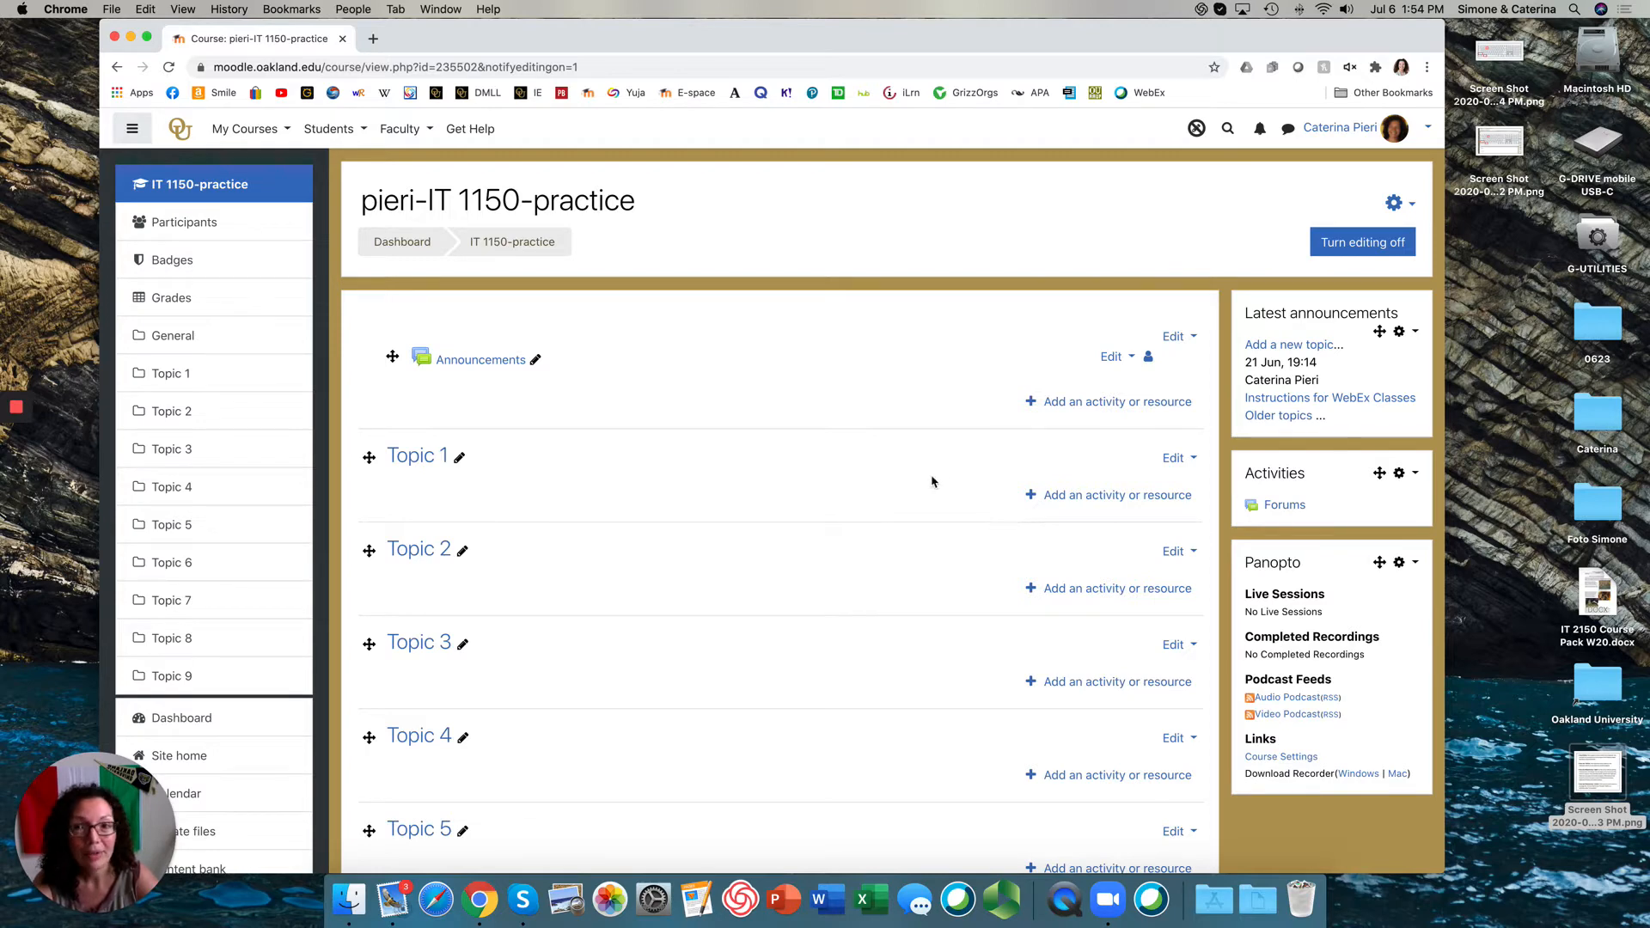
pyautogui.click(1120, 402)
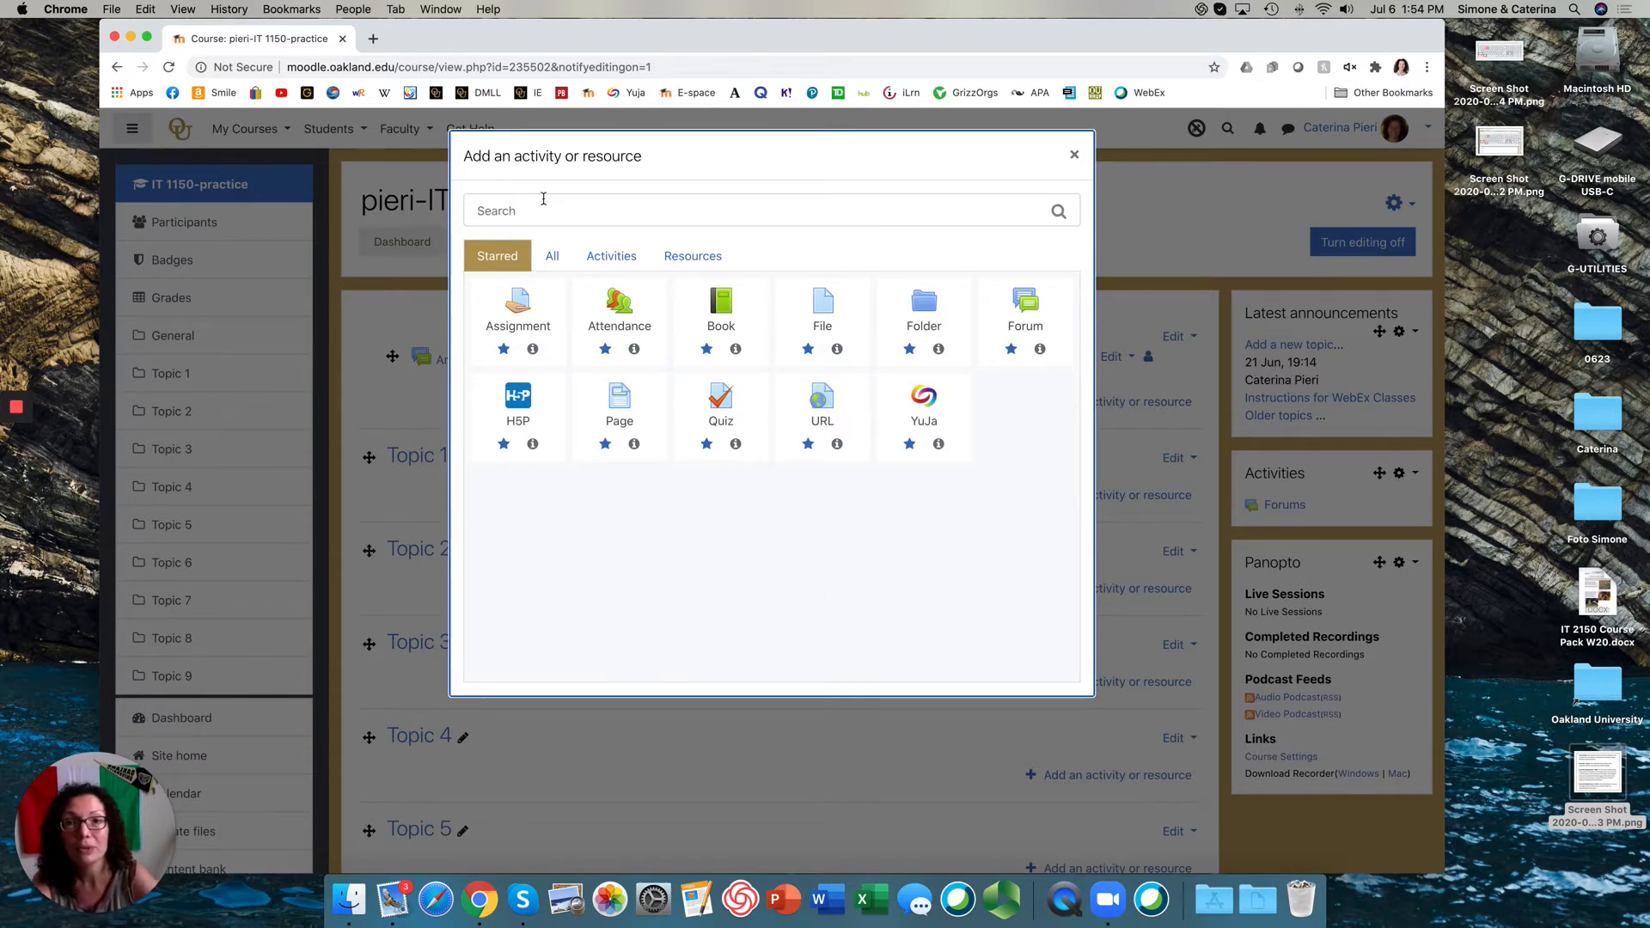
pyautogui.click(552, 256)
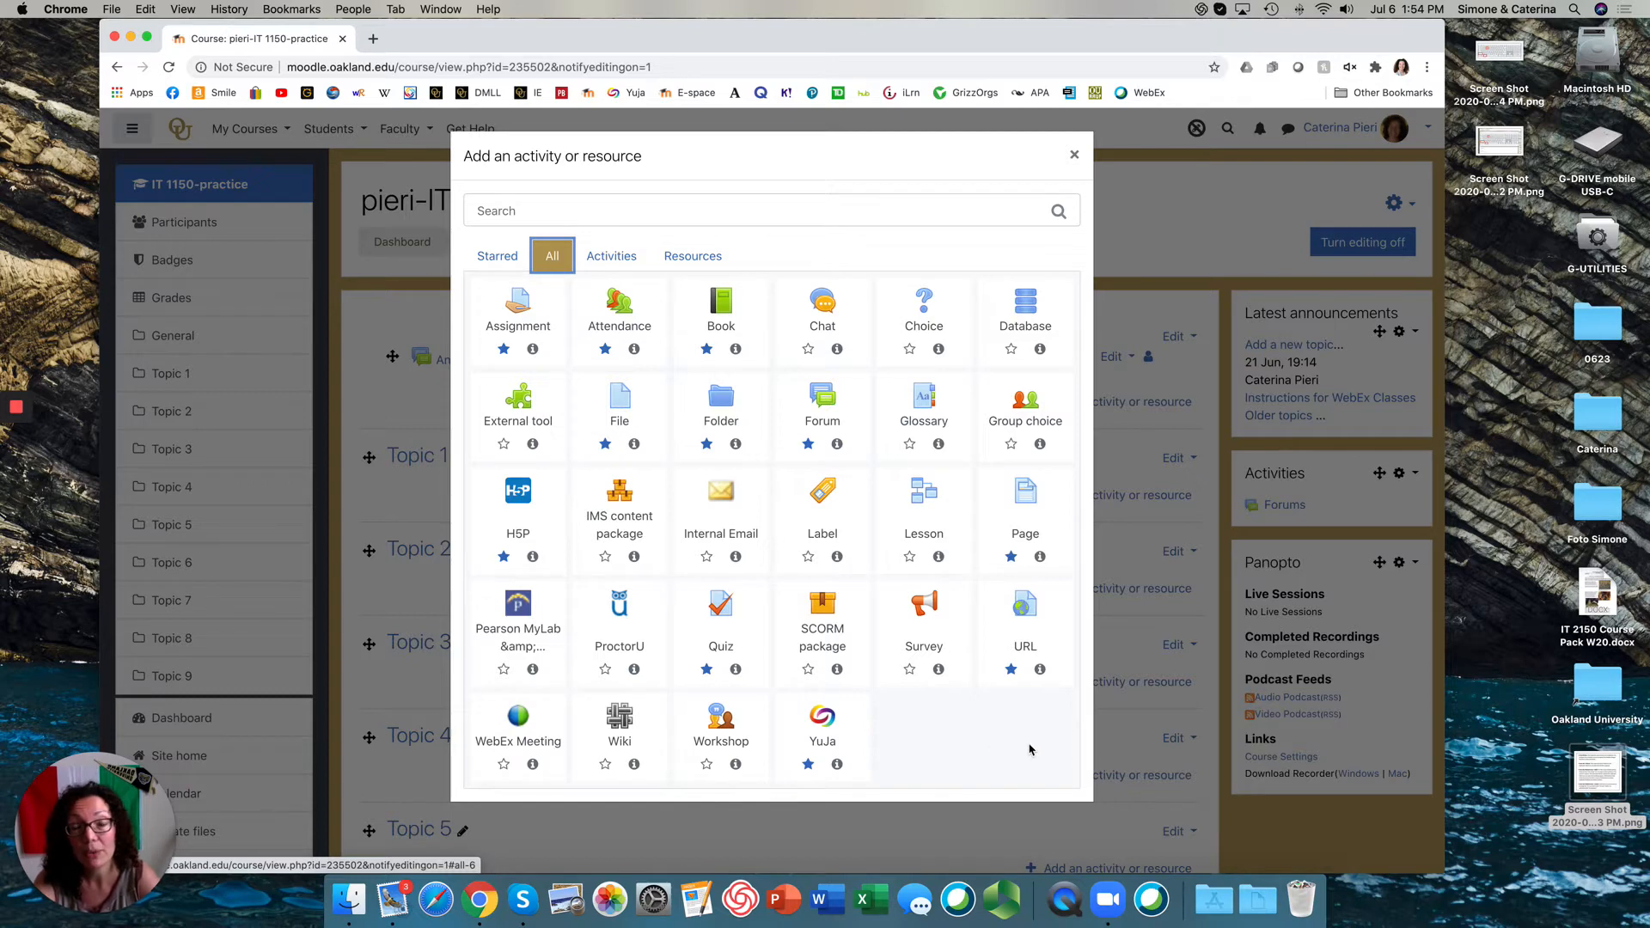
pyautogui.click(503, 261)
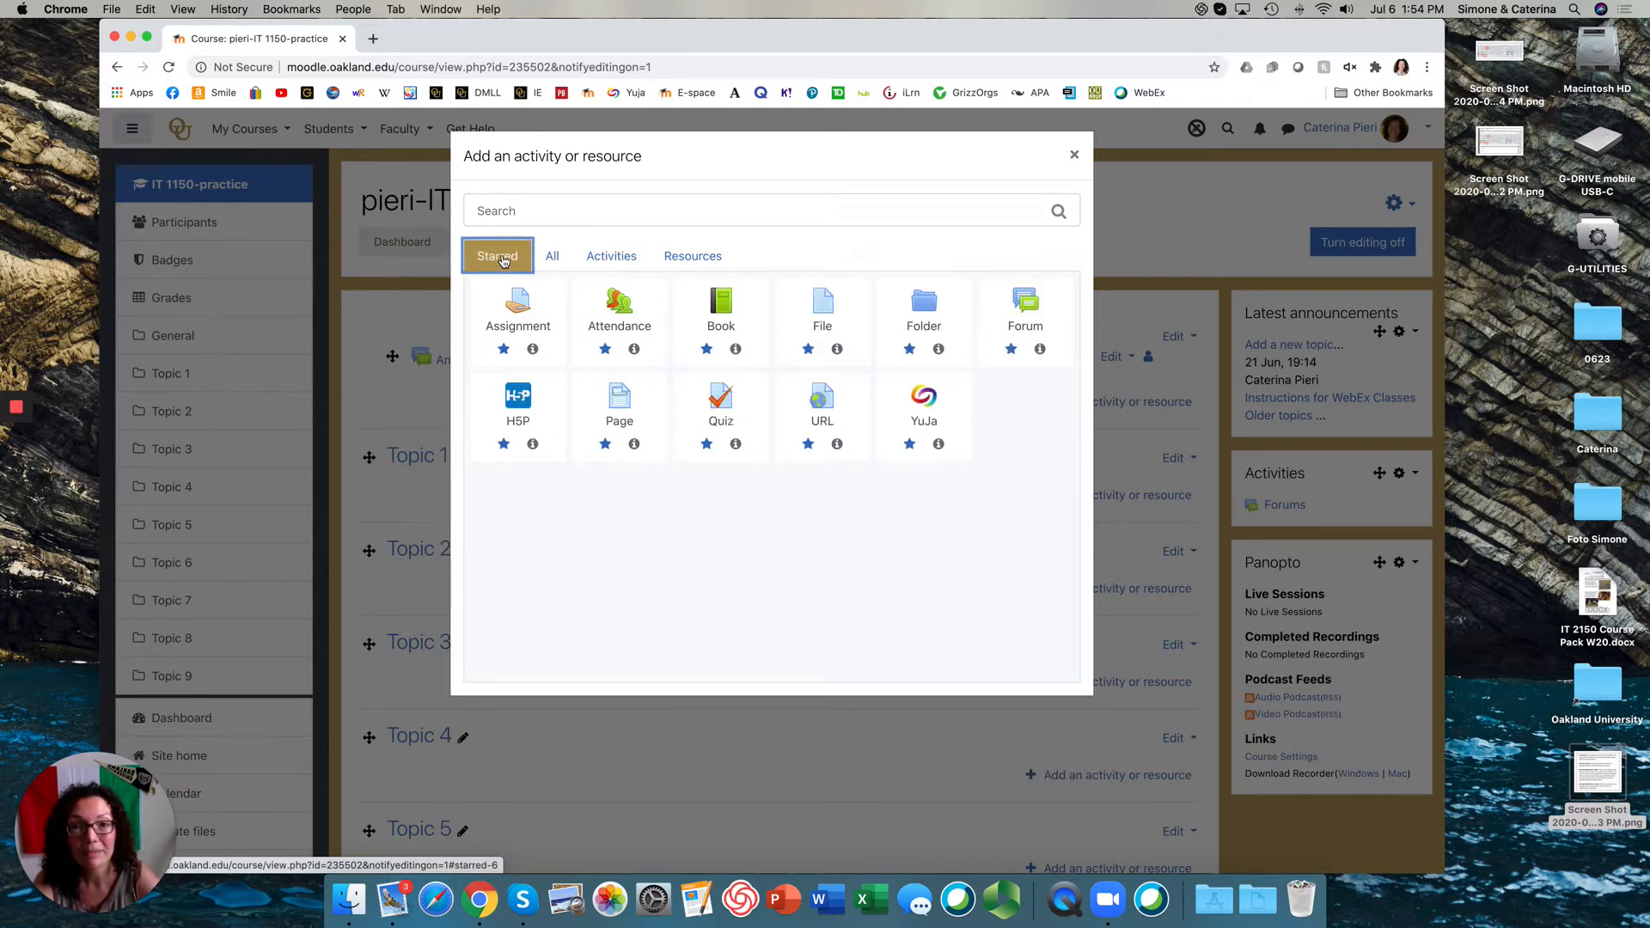
pyautogui.click(552, 258)
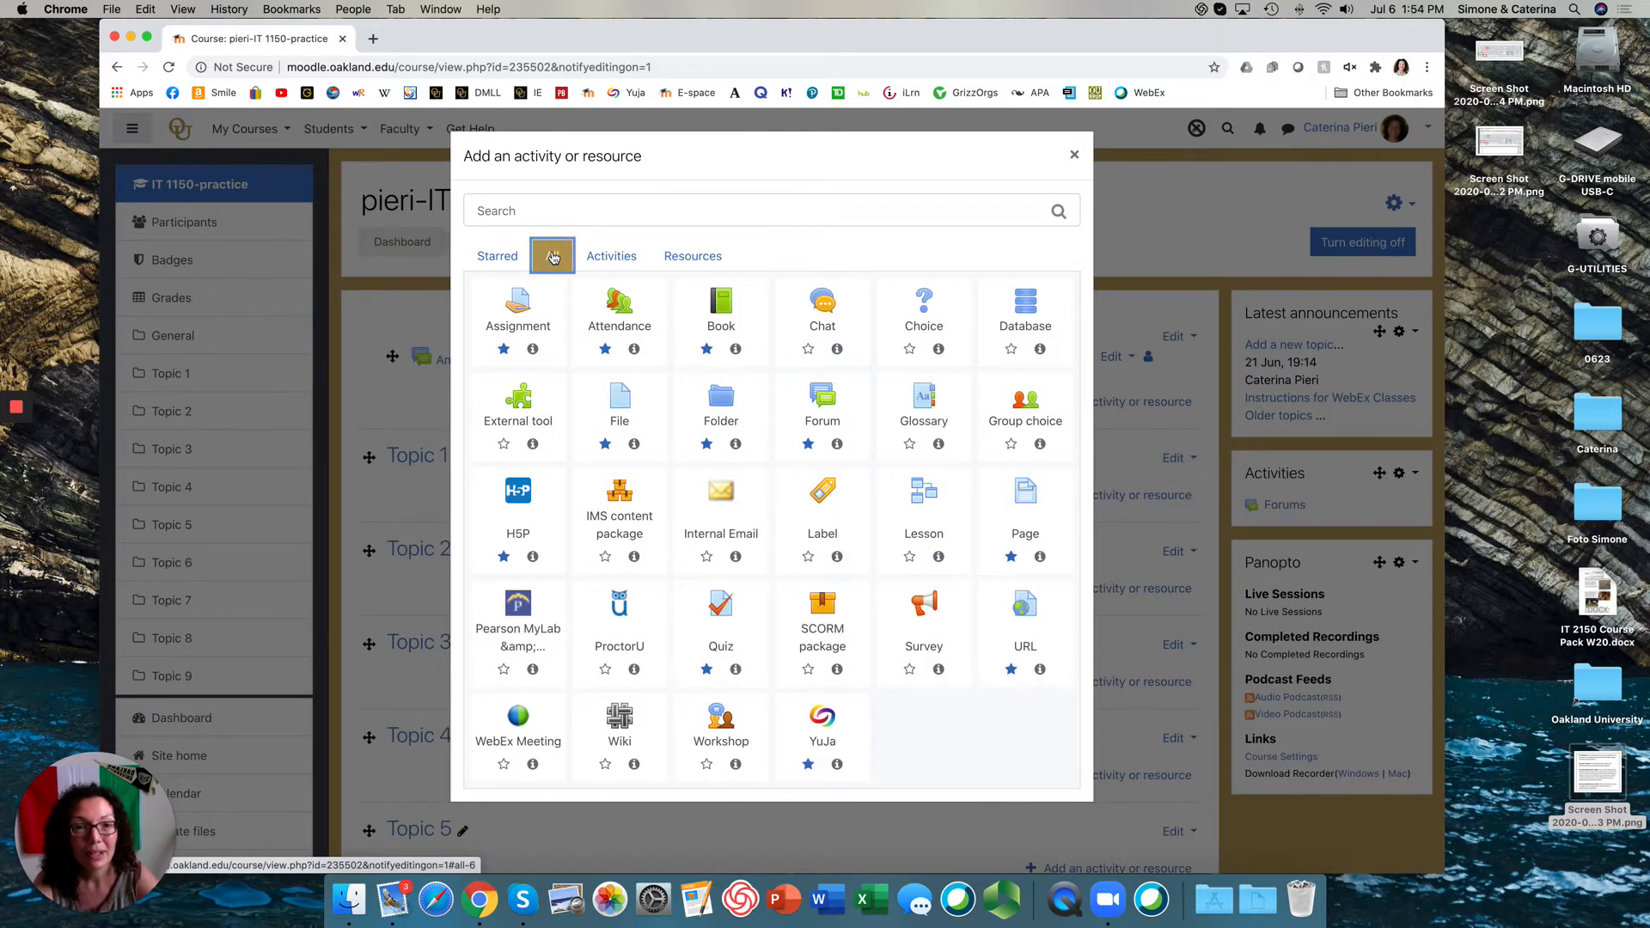
pyautogui.click(619, 303)
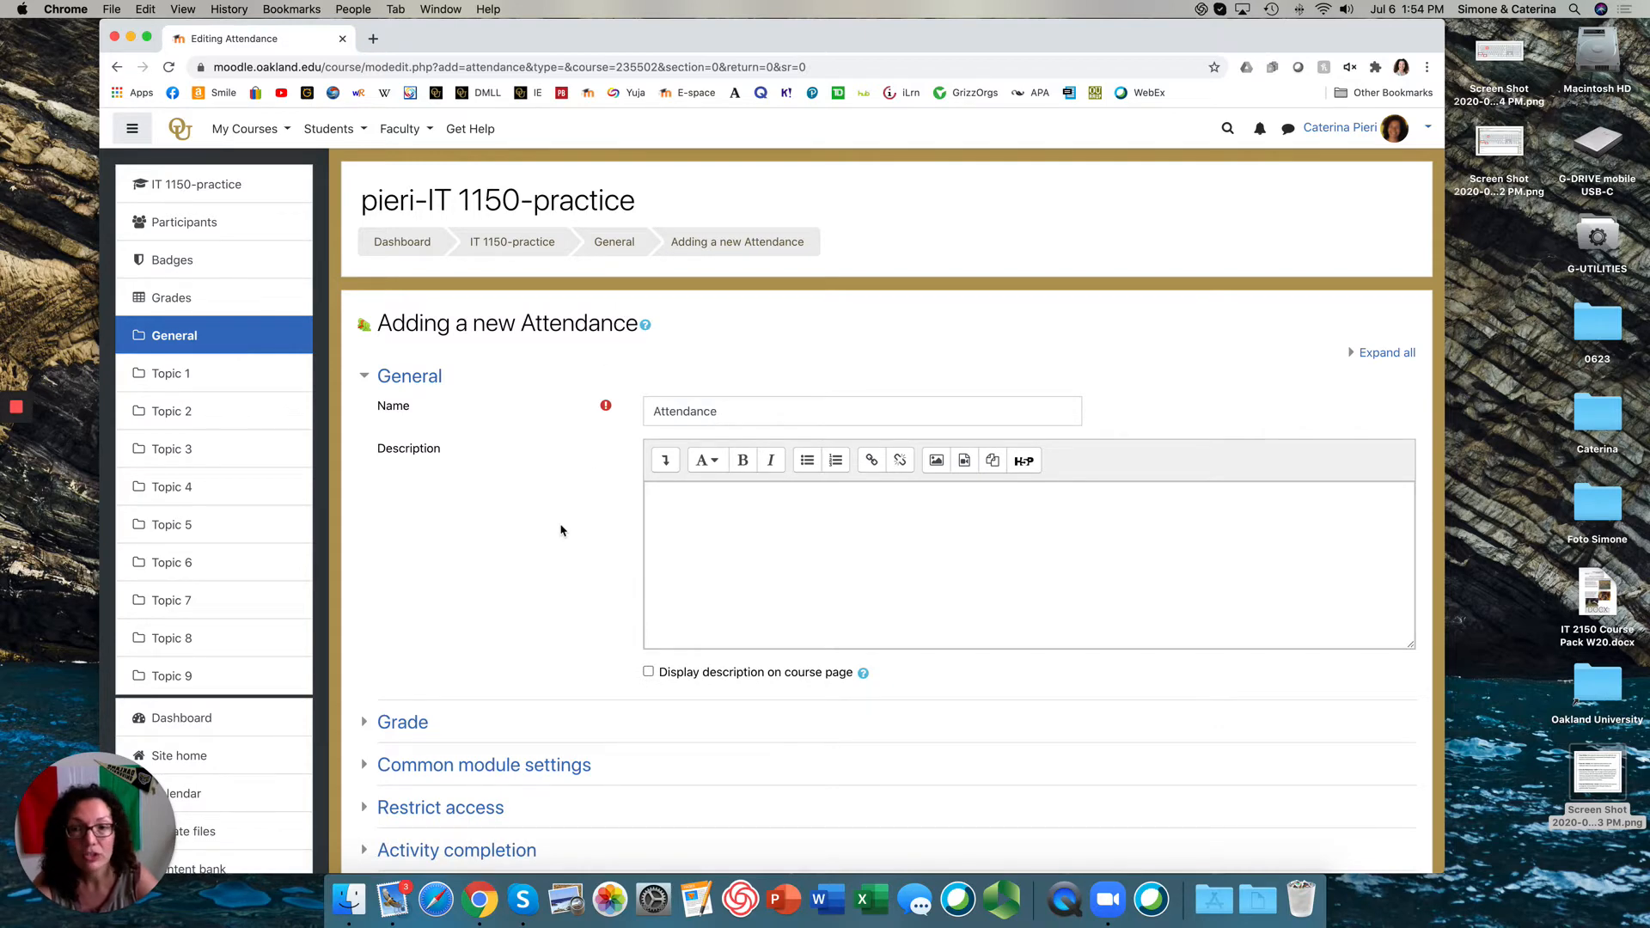
# Expand the Grade settings of the new Attendance activity and review its grade type, maximum grade and available grade categories.
pyautogui.scroll(-2, 563, 534)
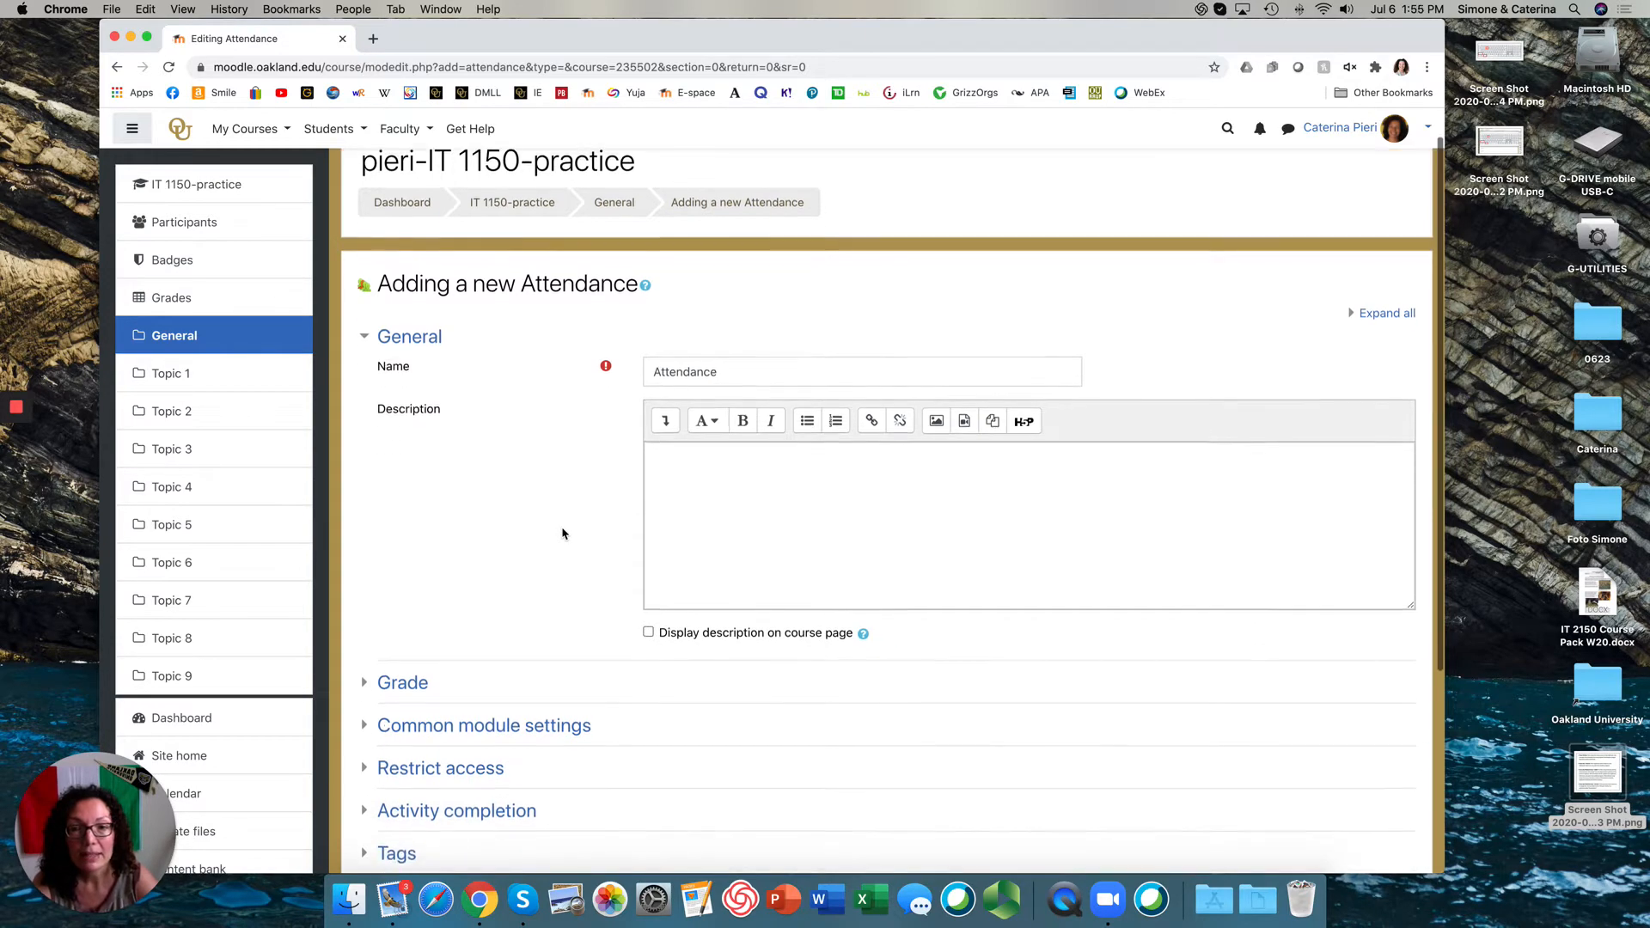
pyautogui.scroll(-2, 563, 534)
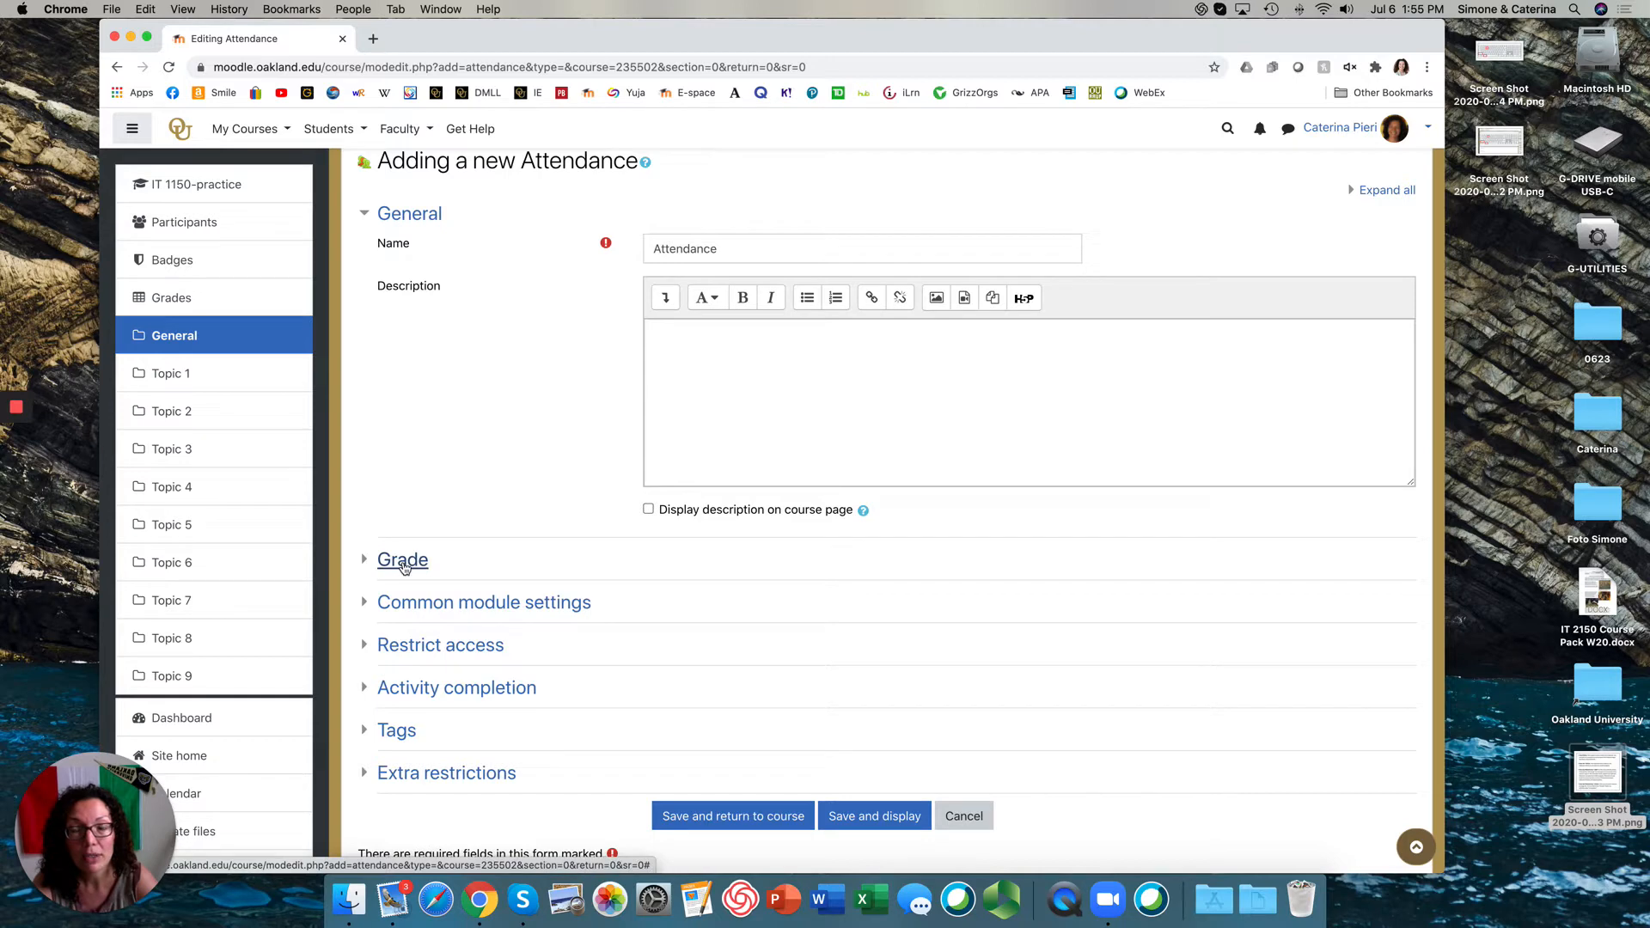
pyautogui.click(403, 563)
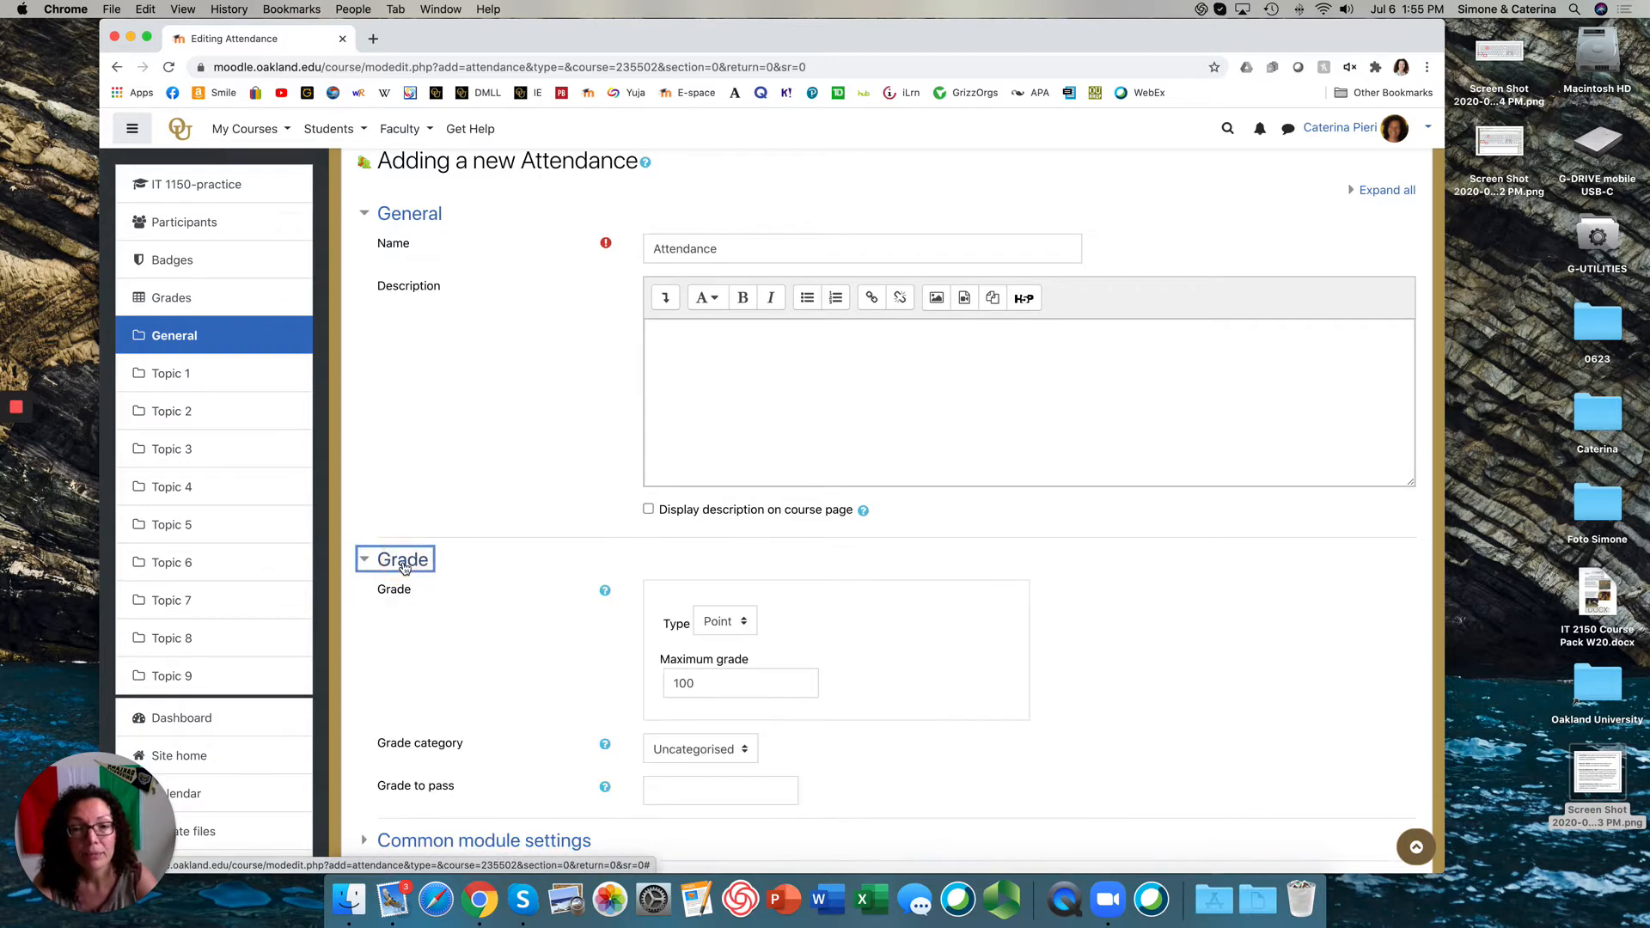
pyautogui.scroll(-1, 1147, 621)
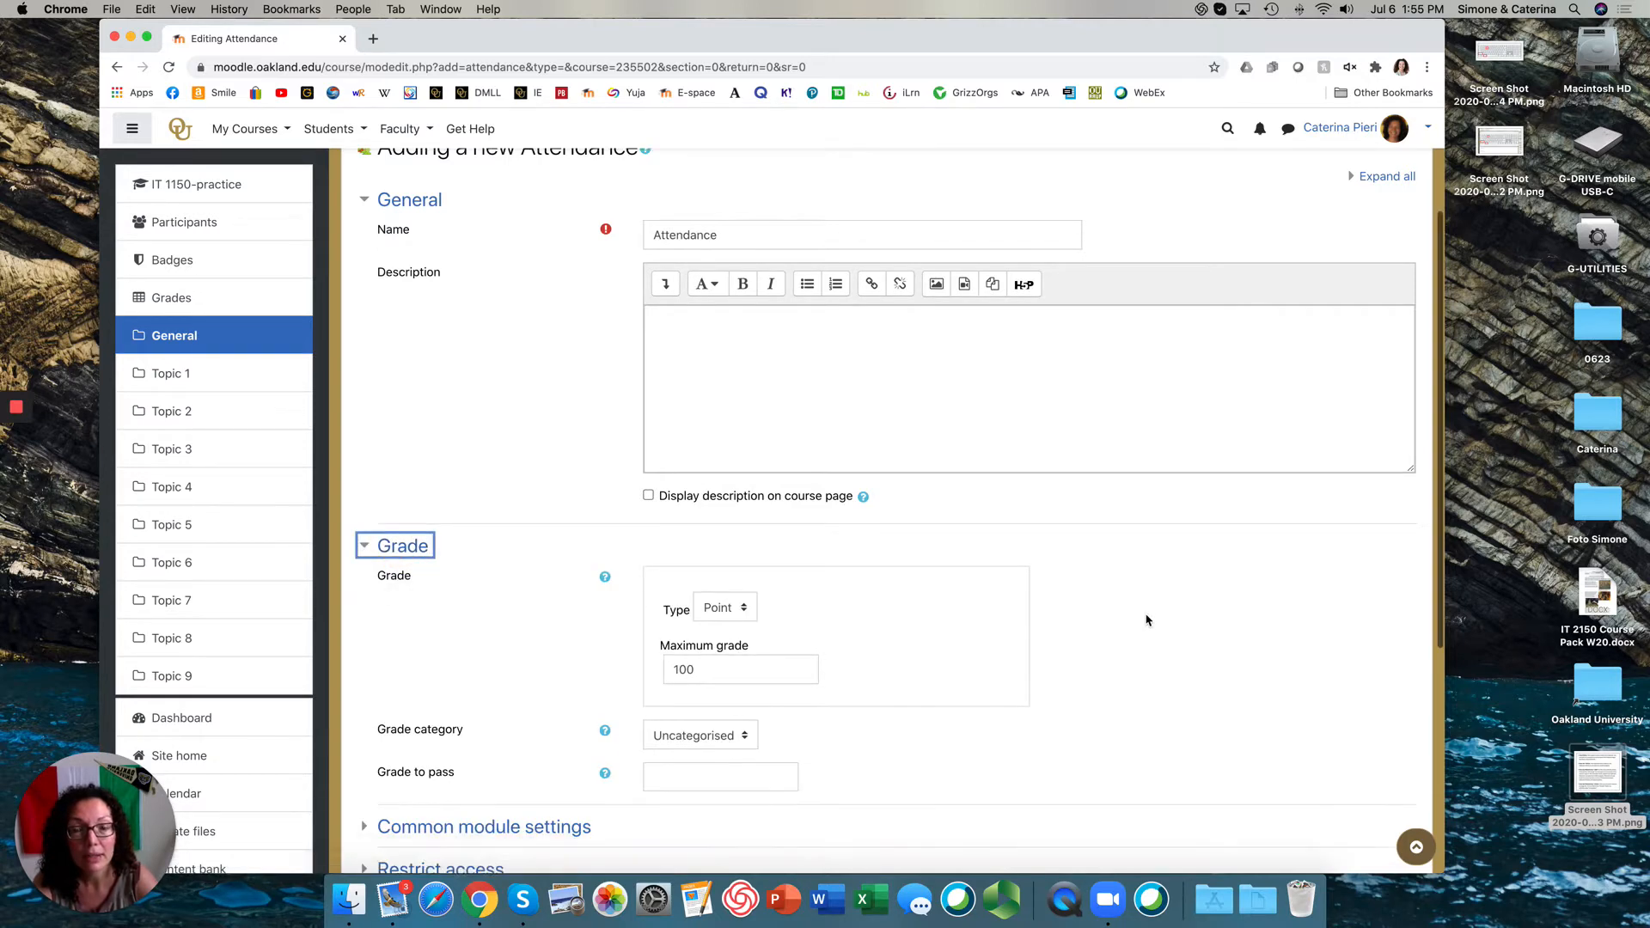
pyautogui.scroll(-1, 1146, 620)
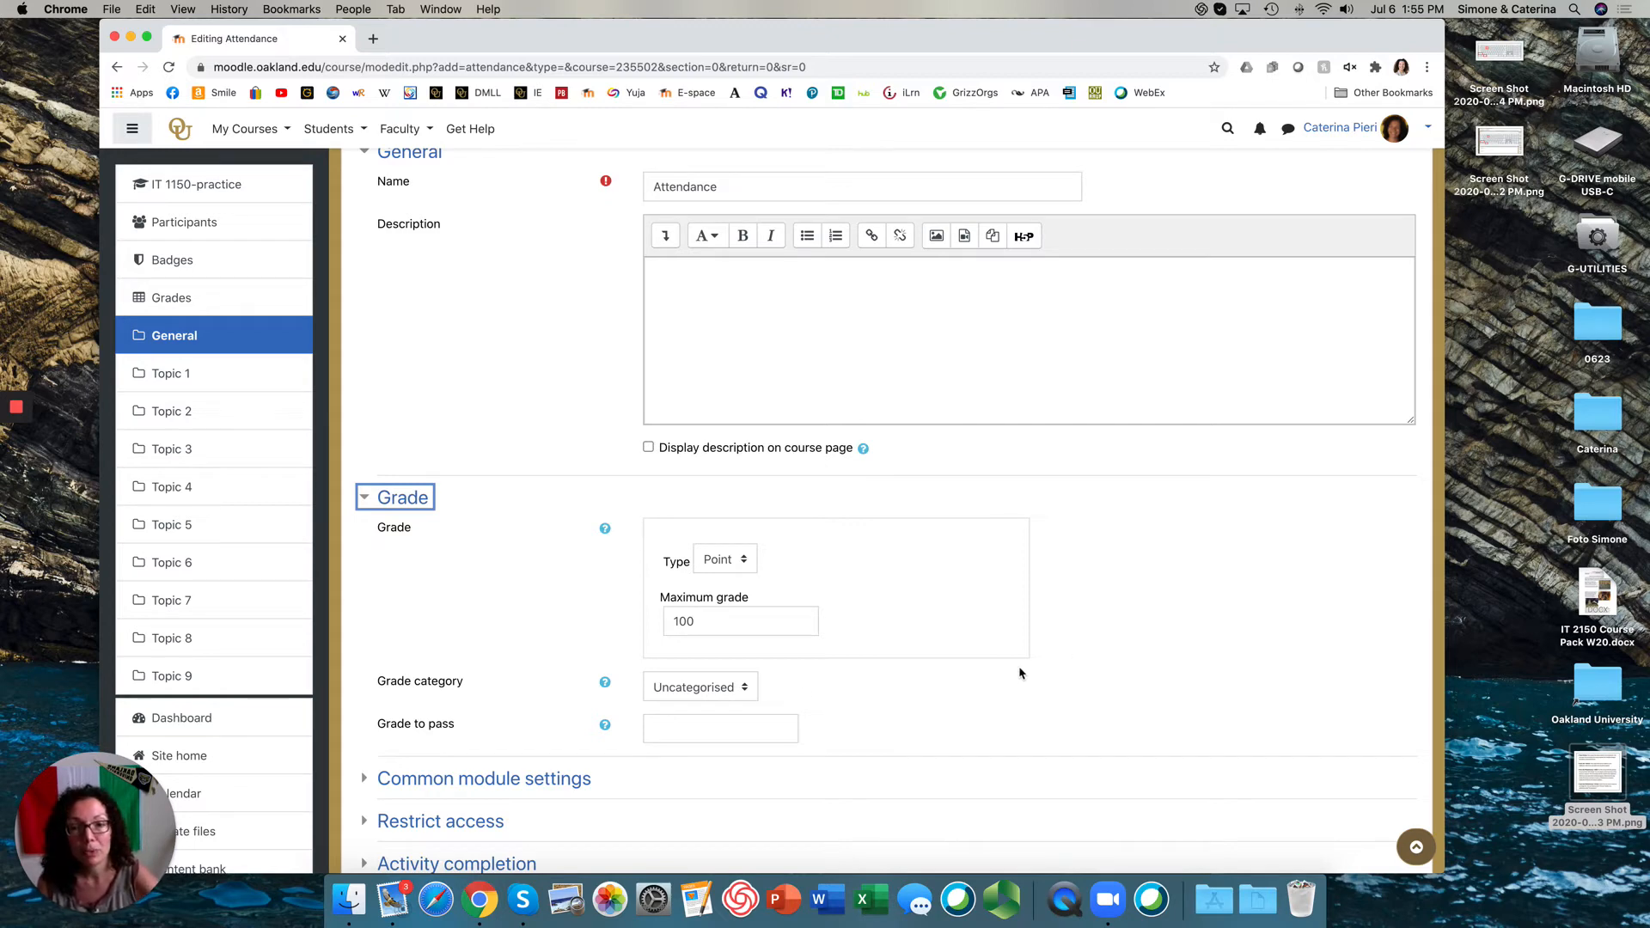
pyautogui.click(709, 687)
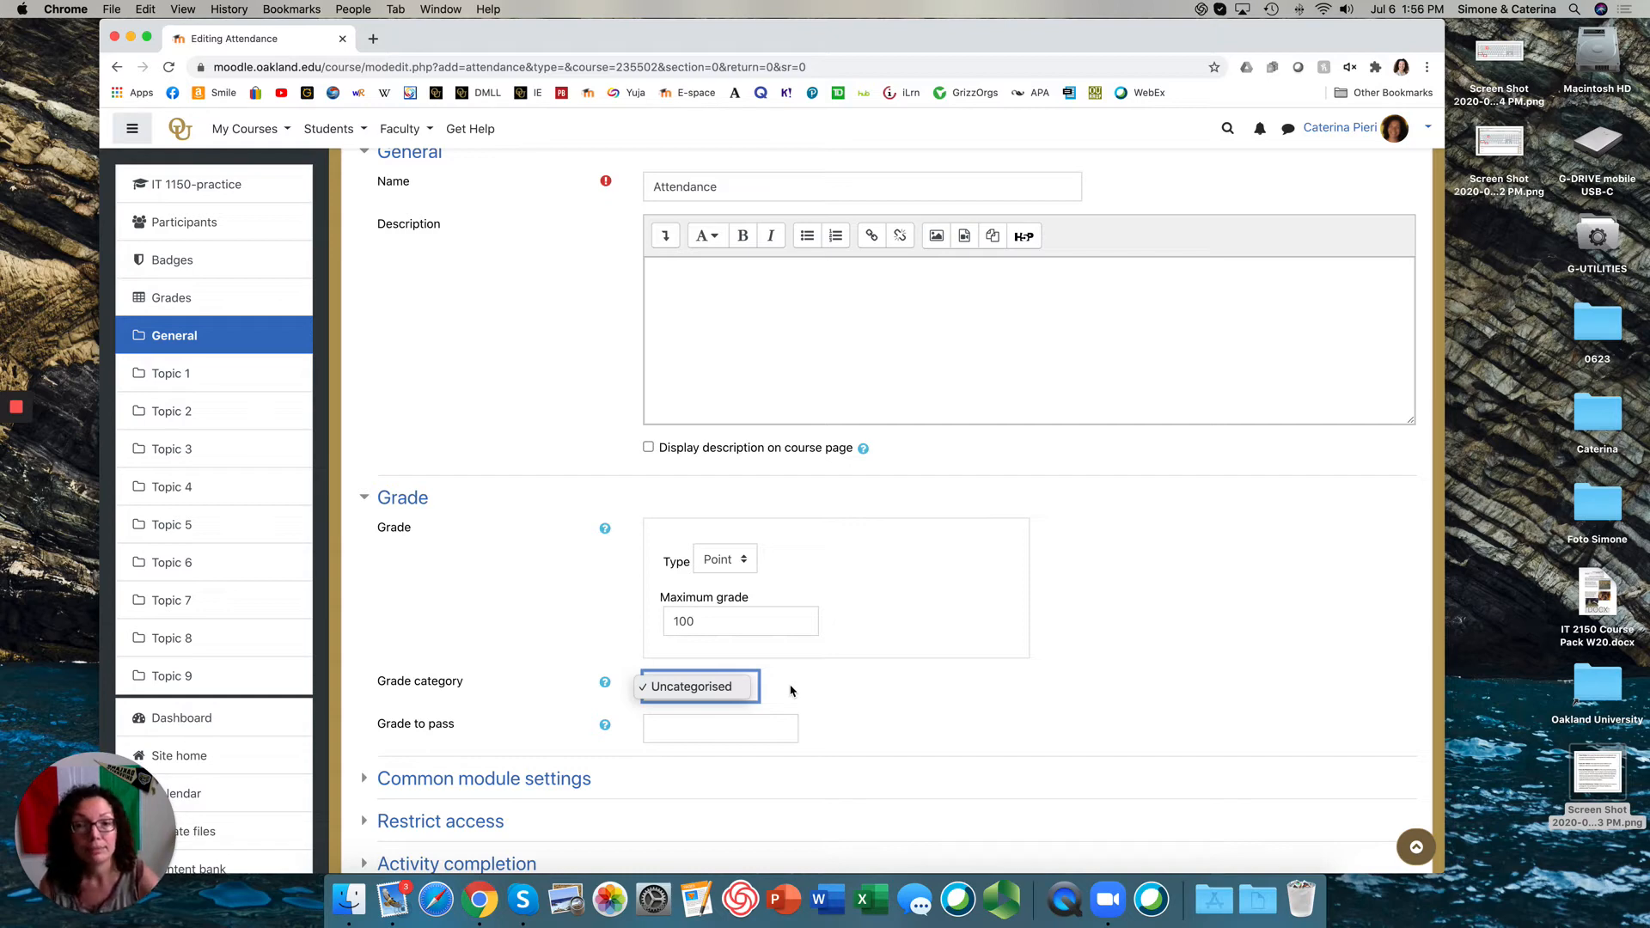
pyautogui.click(1033, 682)
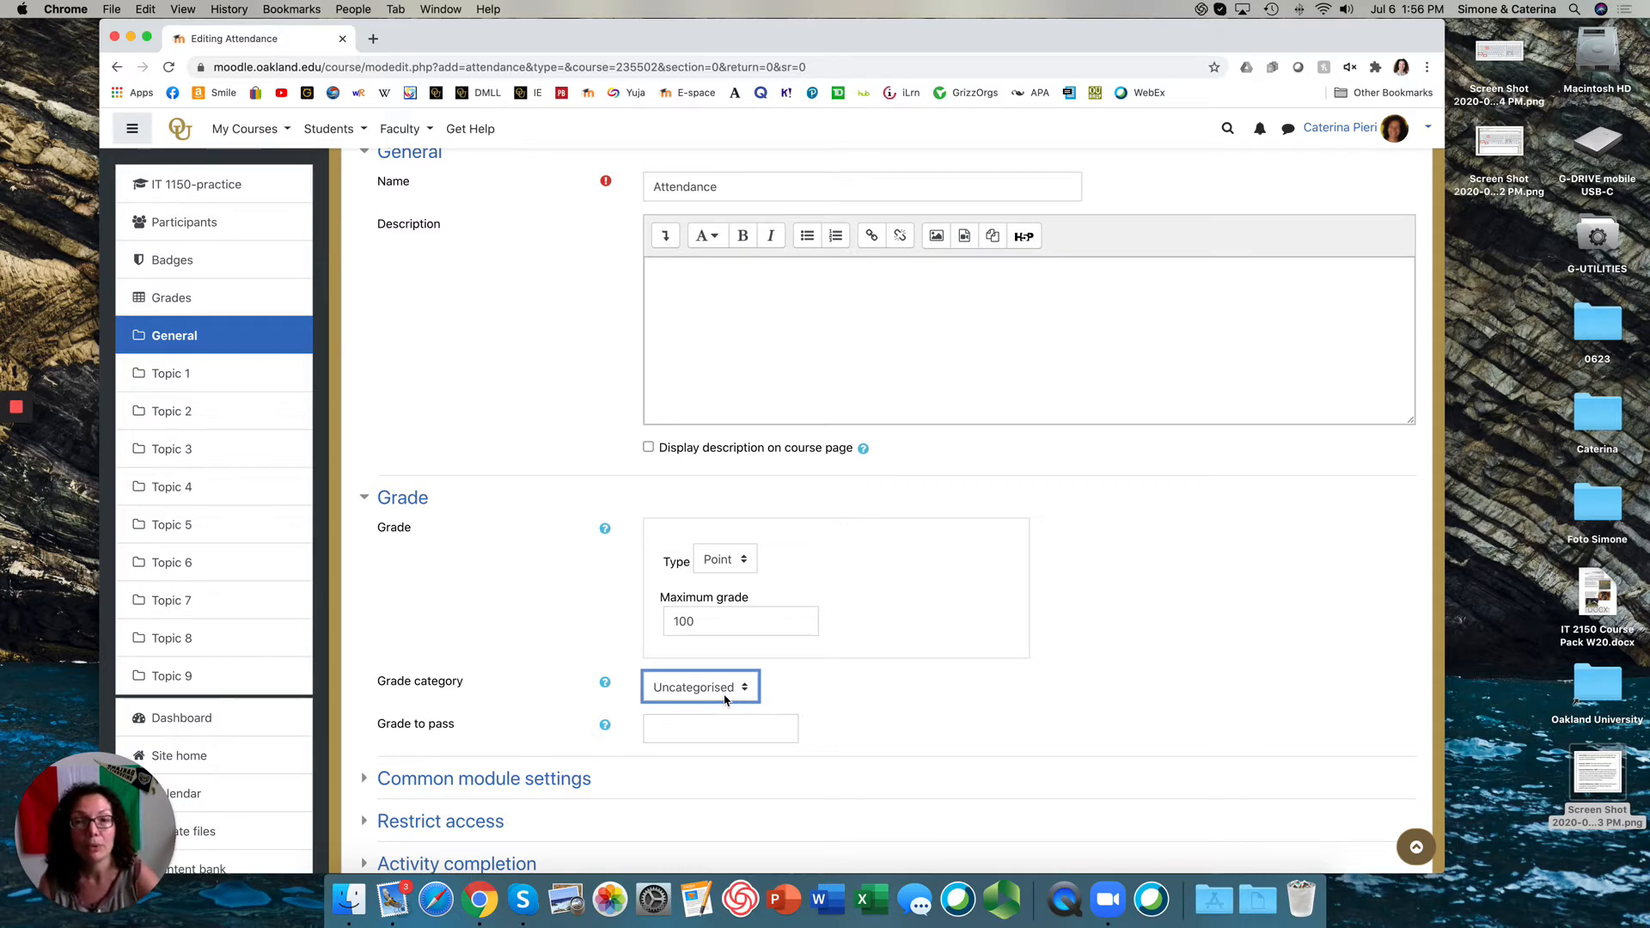
# Save and display the new Attendance activity, and open its form for adding a session.
pyautogui.scroll(-2, 1126, 636)
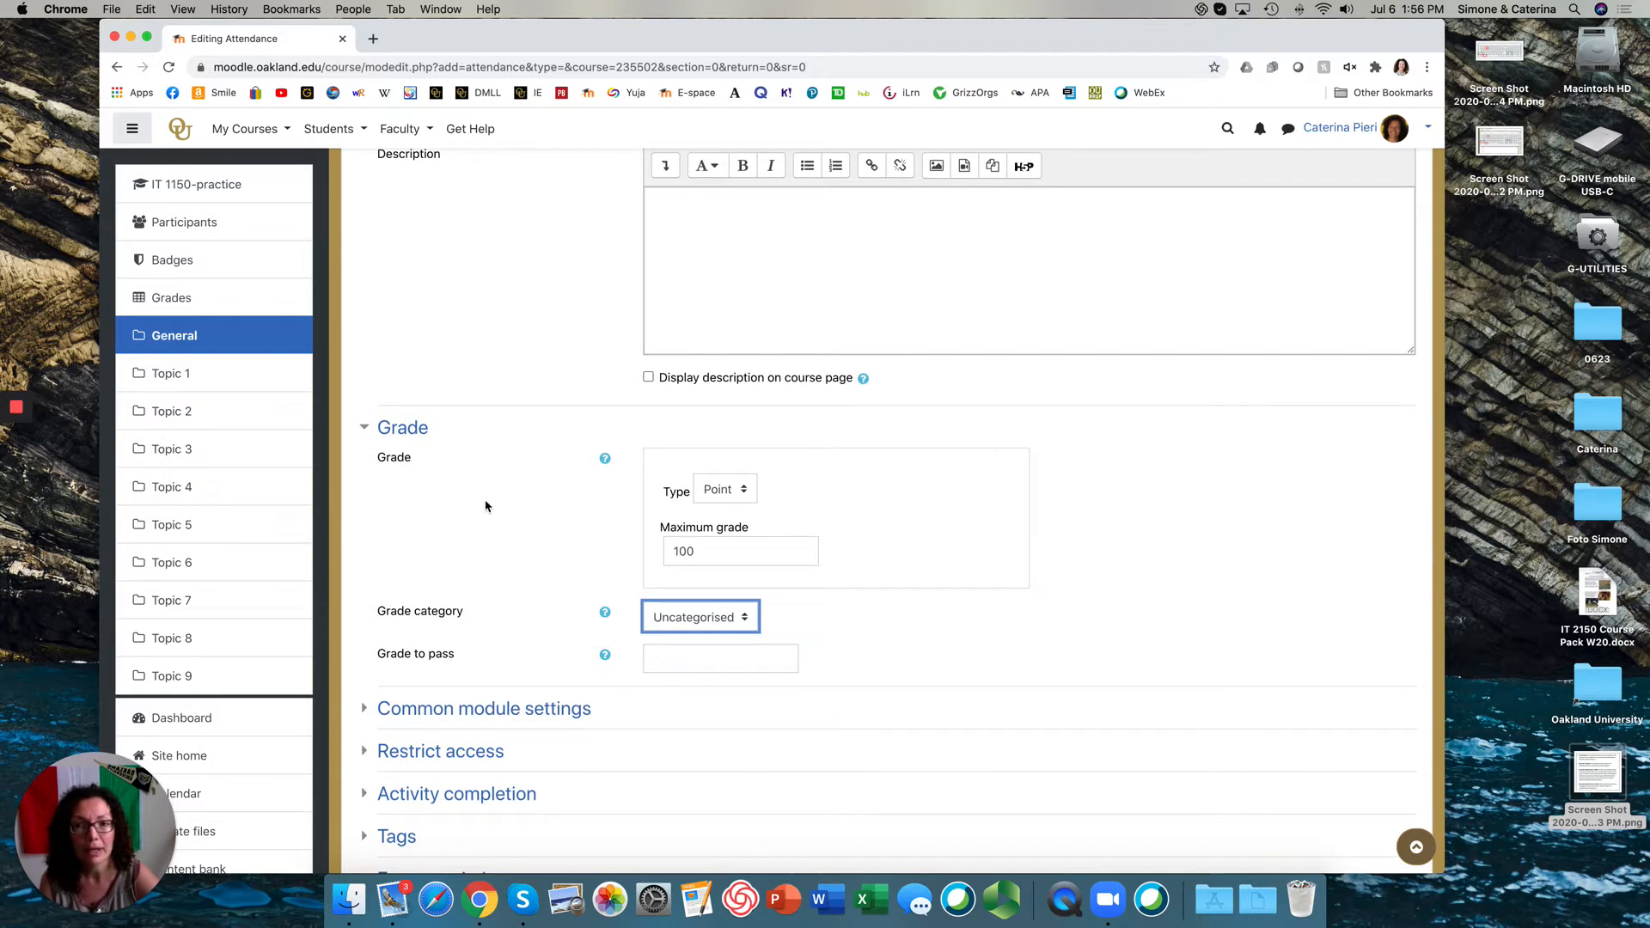
pyautogui.scroll(-4, 535, 629)
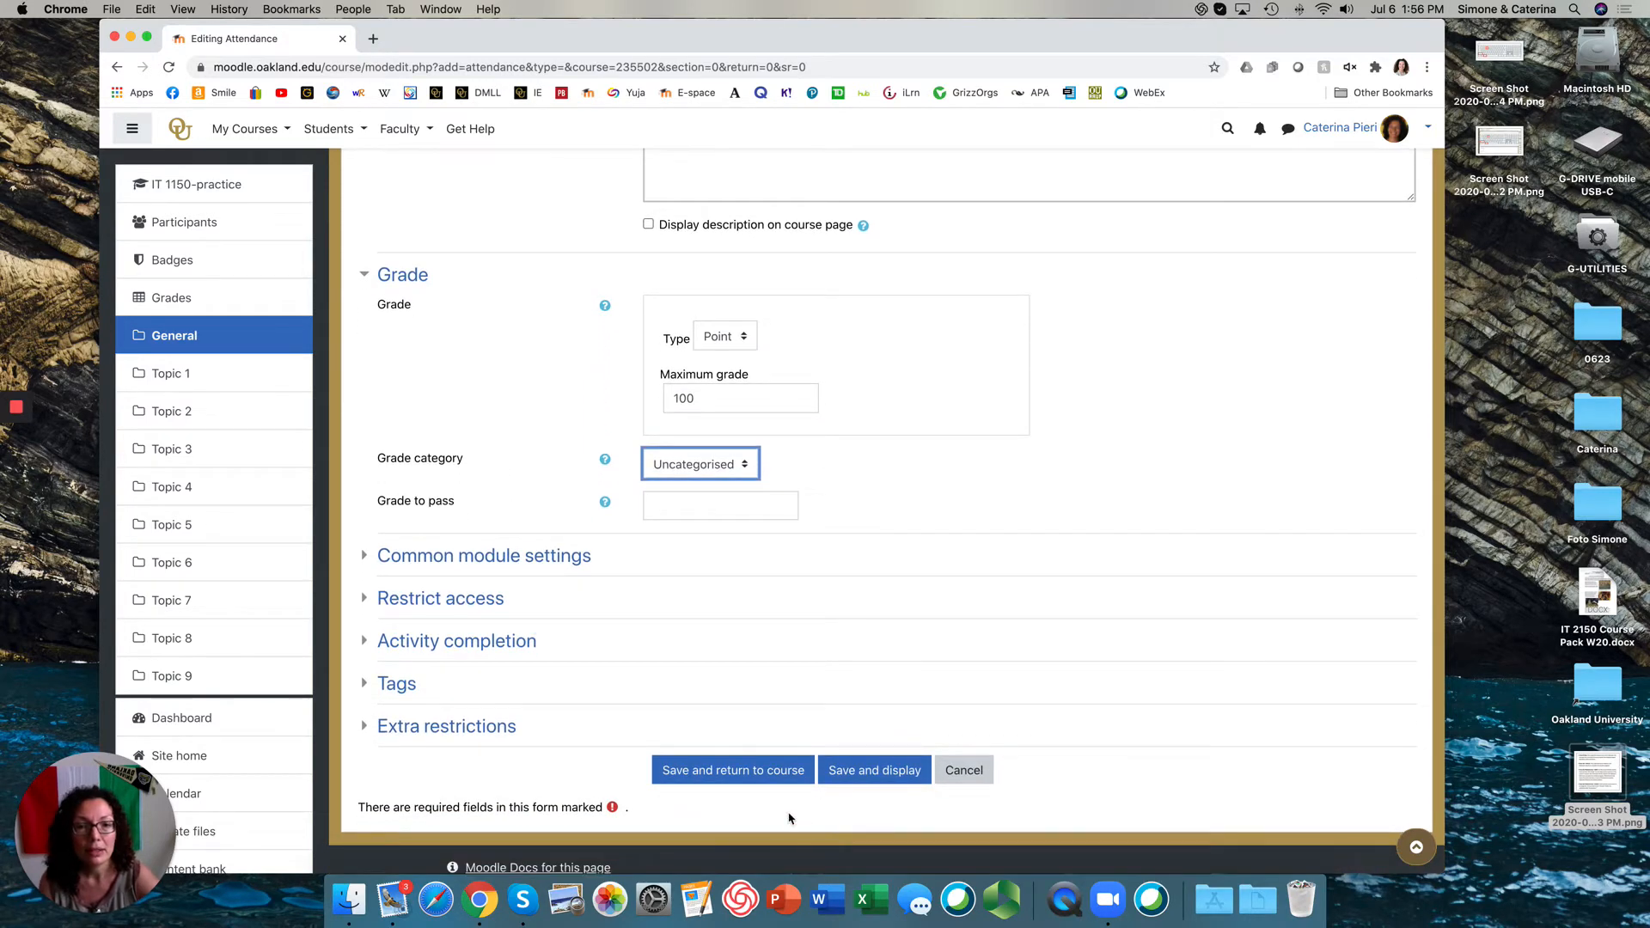
pyautogui.click(891, 775)
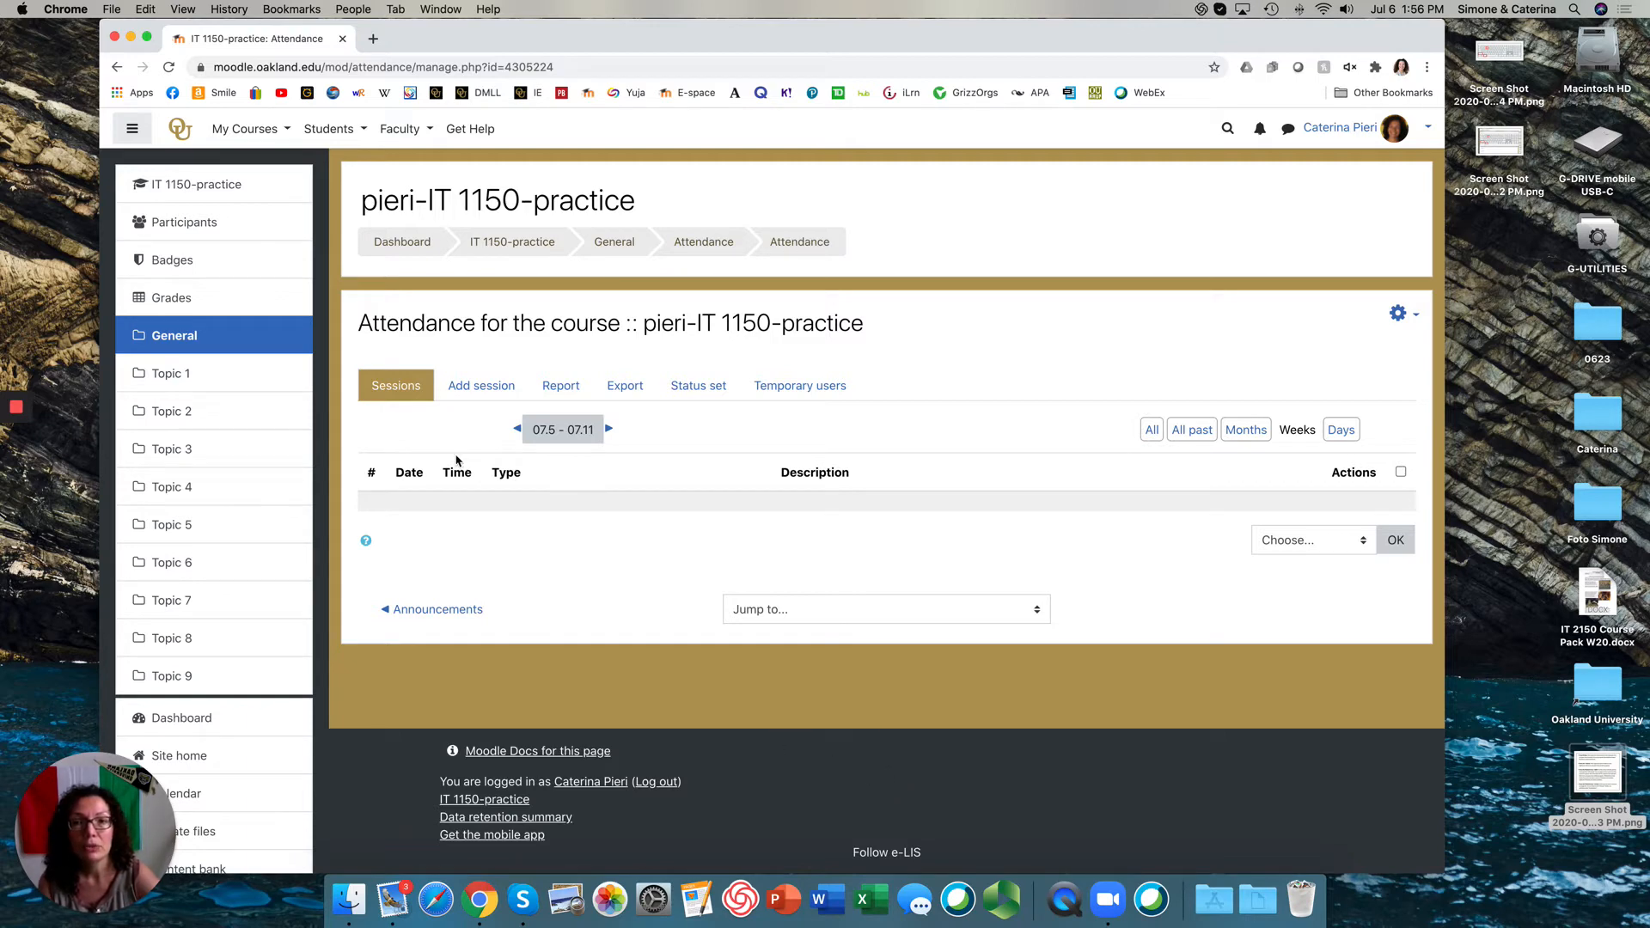
pyautogui.click(488, 387)
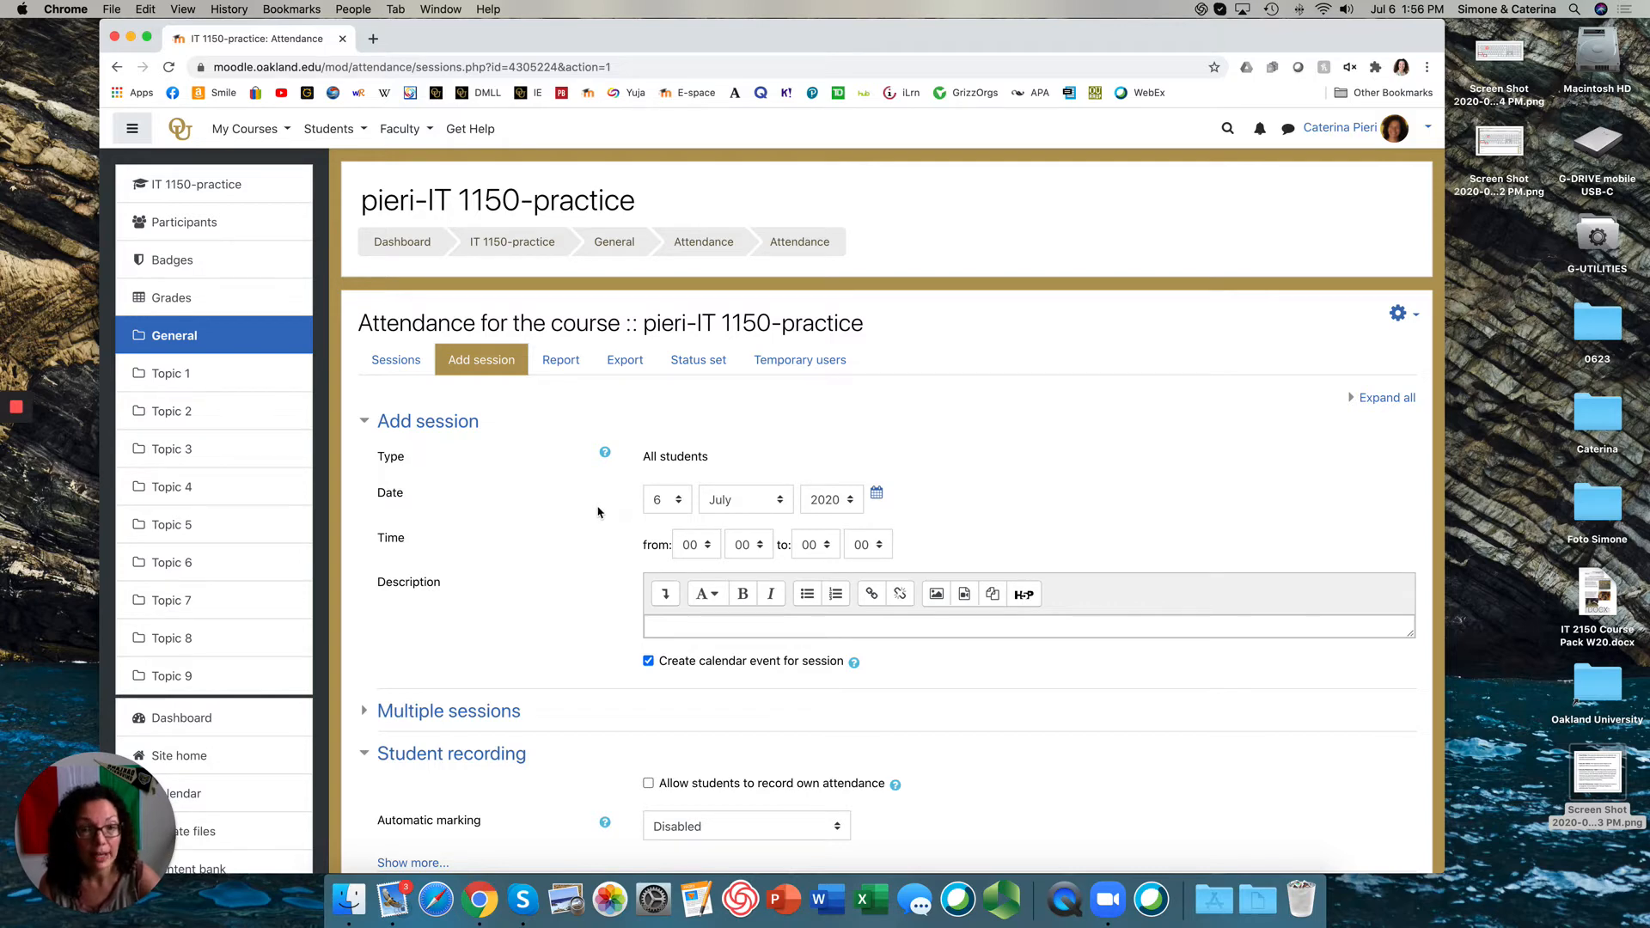
# Look up the Fall 2020 important dates on the Oakland University registrar's calendar in a separate browser tab.
pyautogui.click(372, 37)
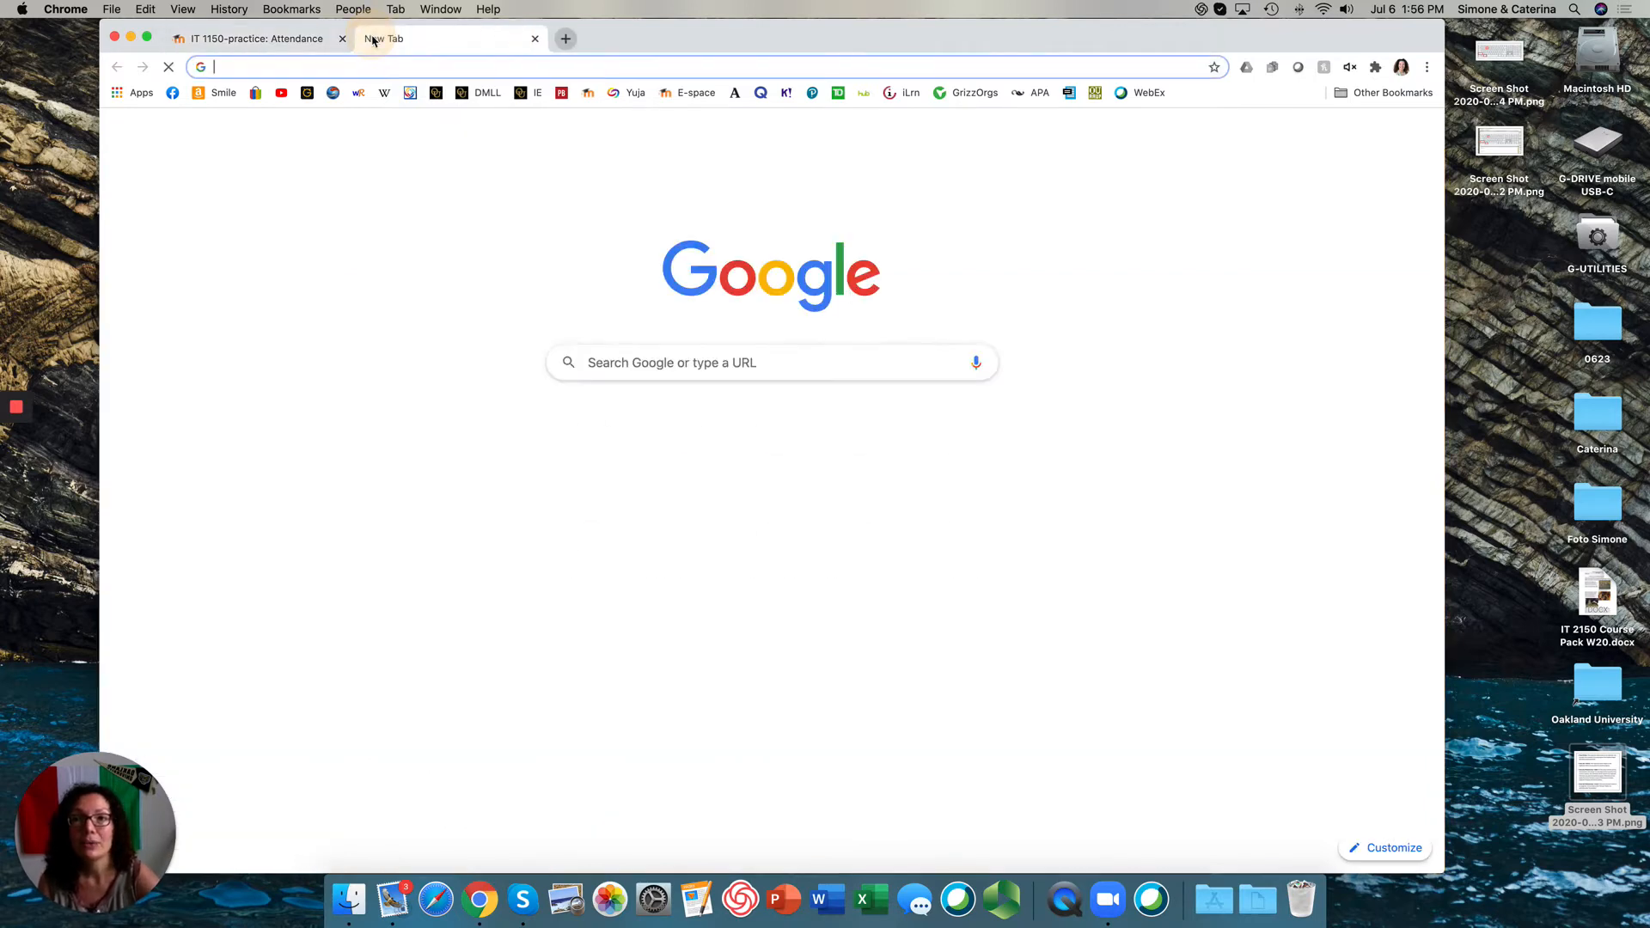
pyautogui.click(436, 94)
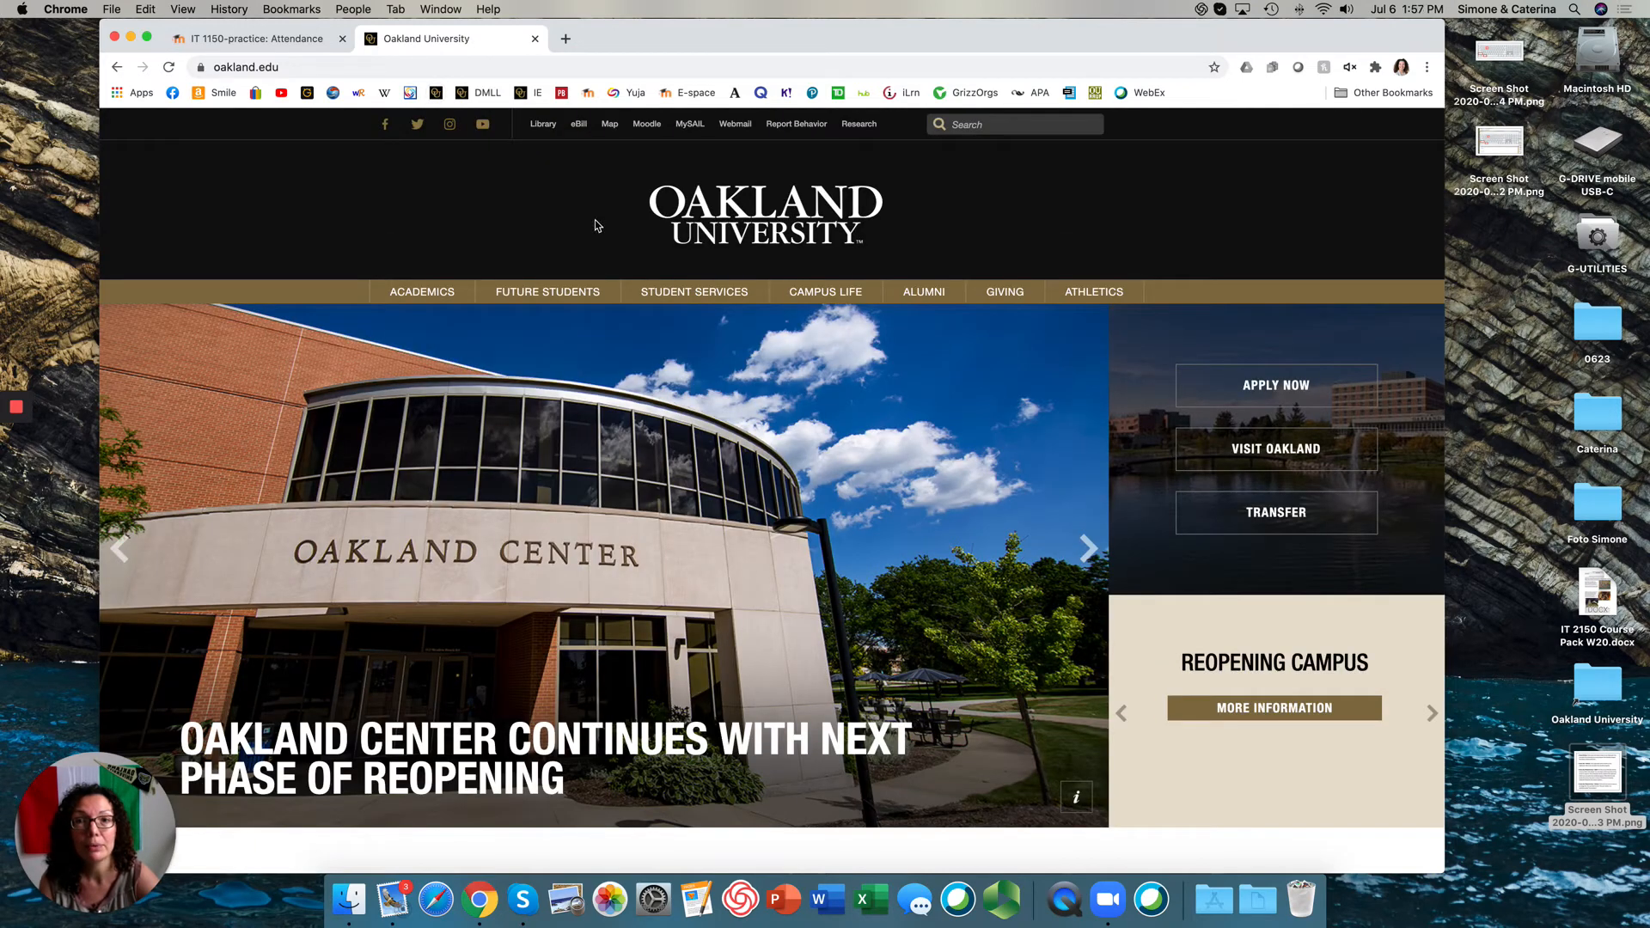
pyautogui.moveTo(684, 298)
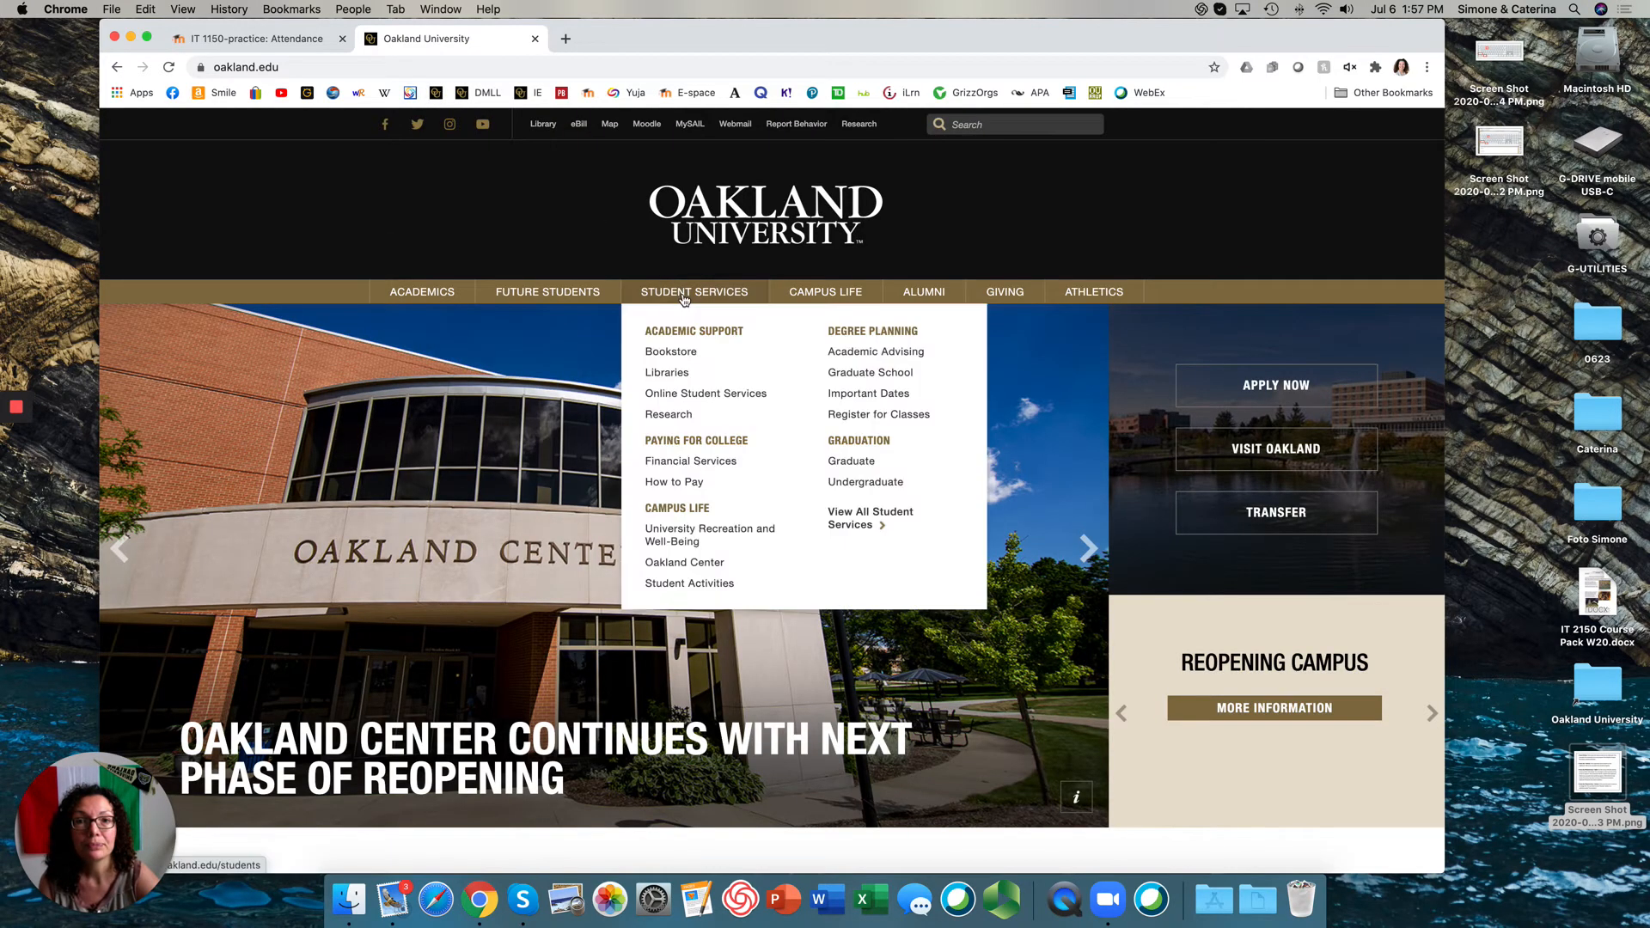
pyautogui.click(871, 394)
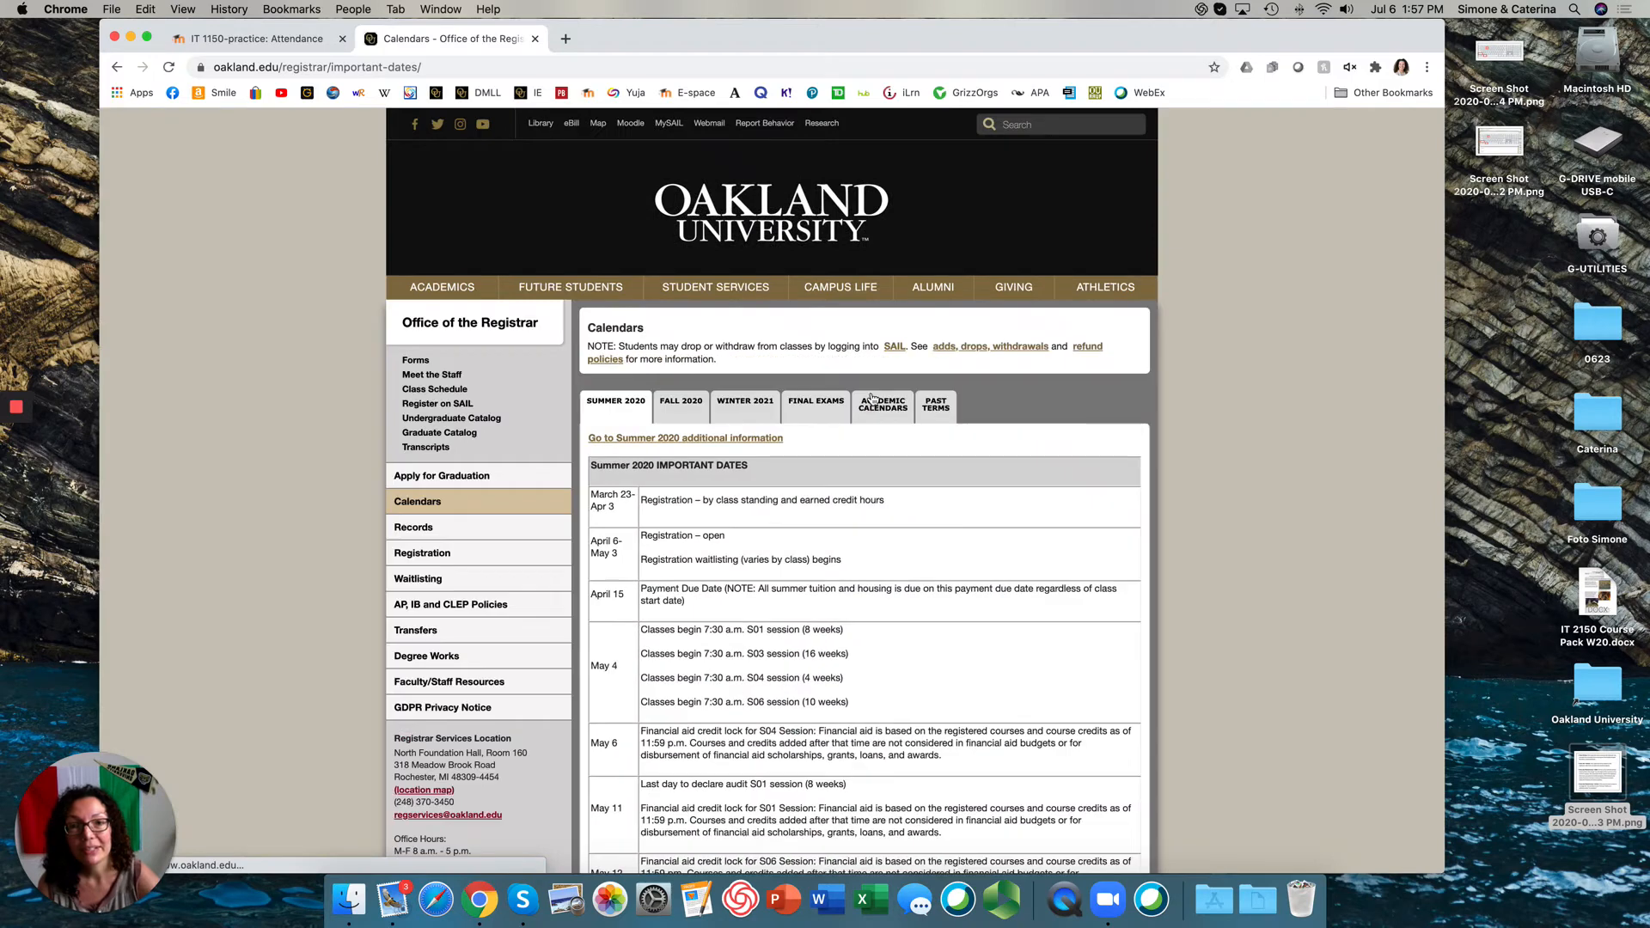
pyautogui.click(672, 407)
pyautogui.scroll(-3, 920, 559)
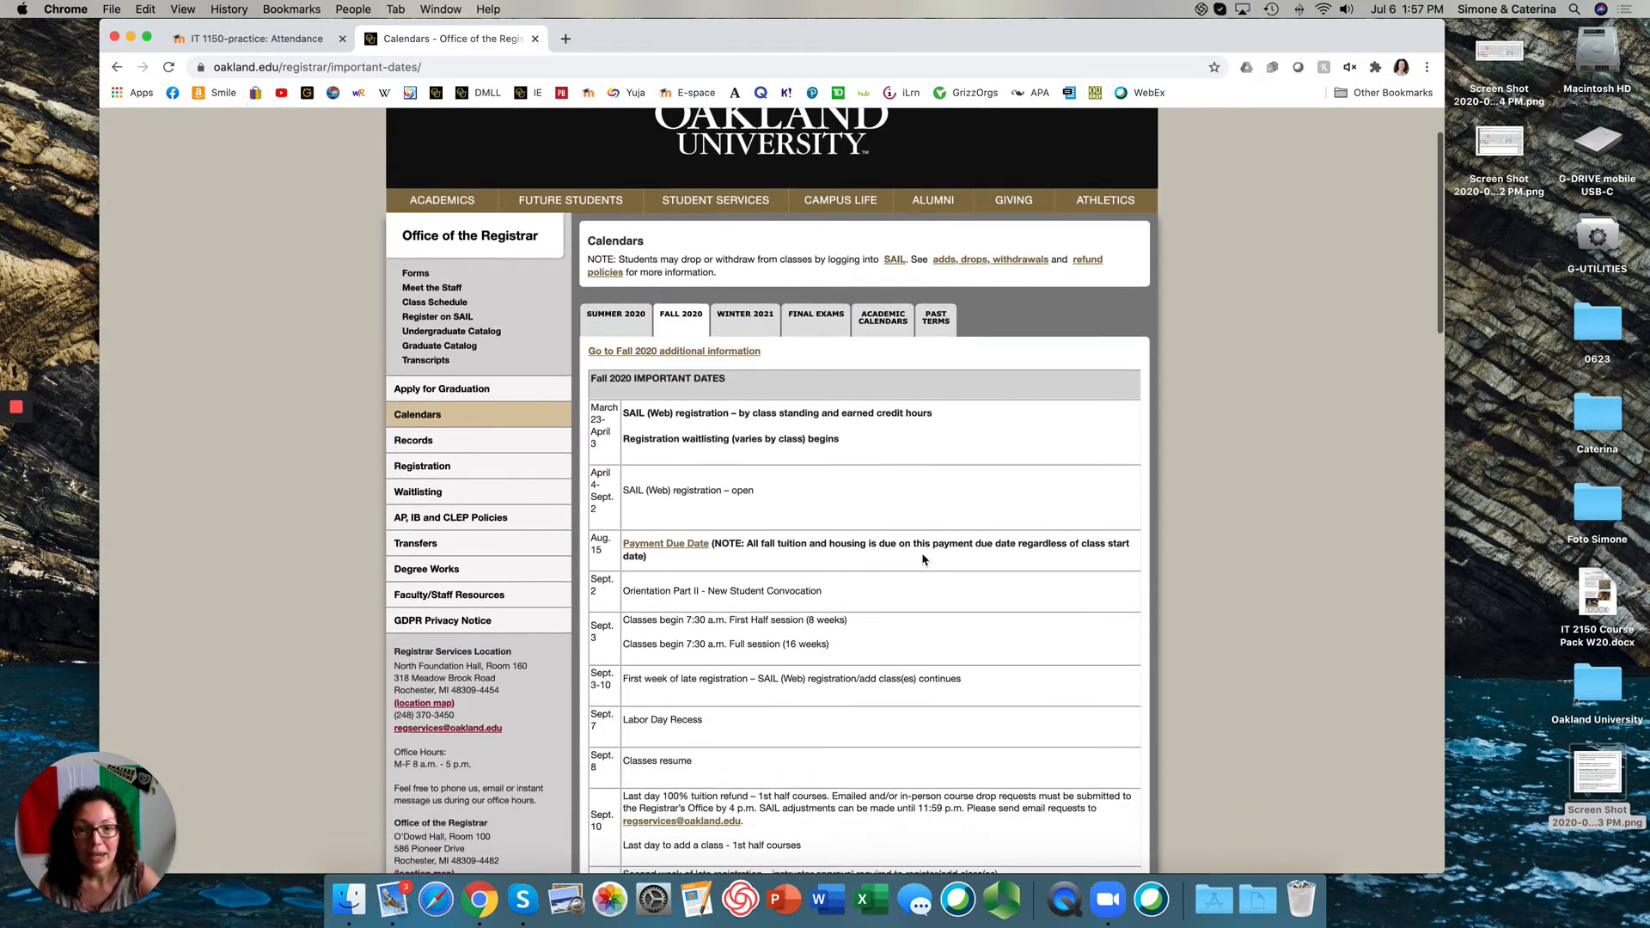
pyautogui.scroll(-1, 965, 566)
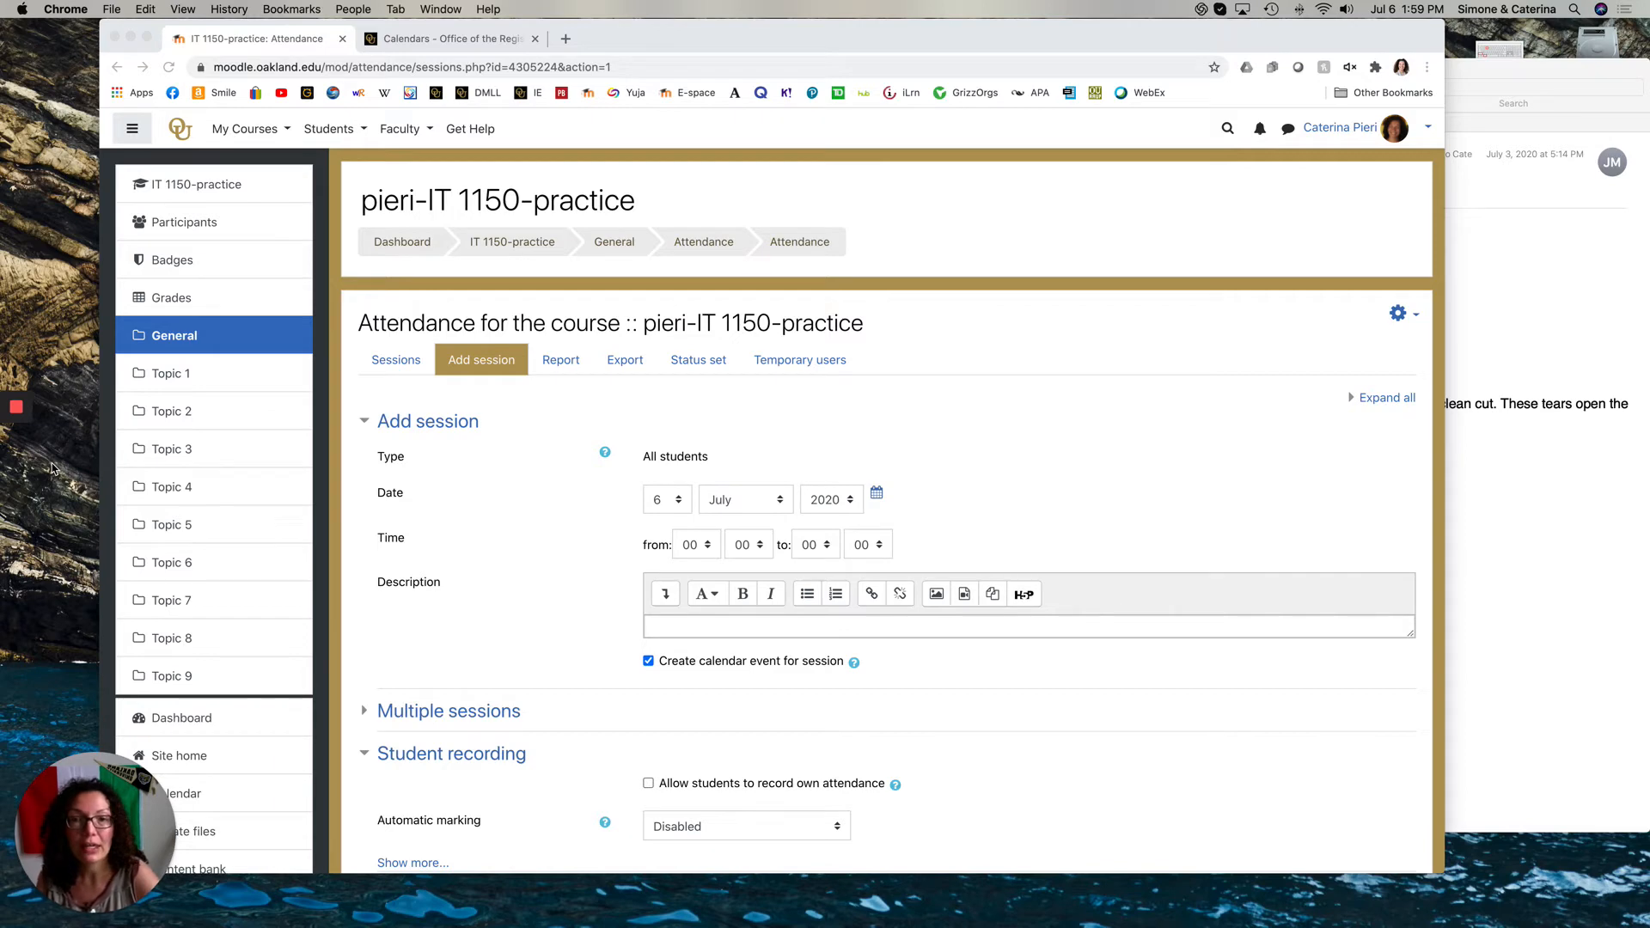
# Set the new session's date to 4 September 2020.
pyautogui.click(670, 505)
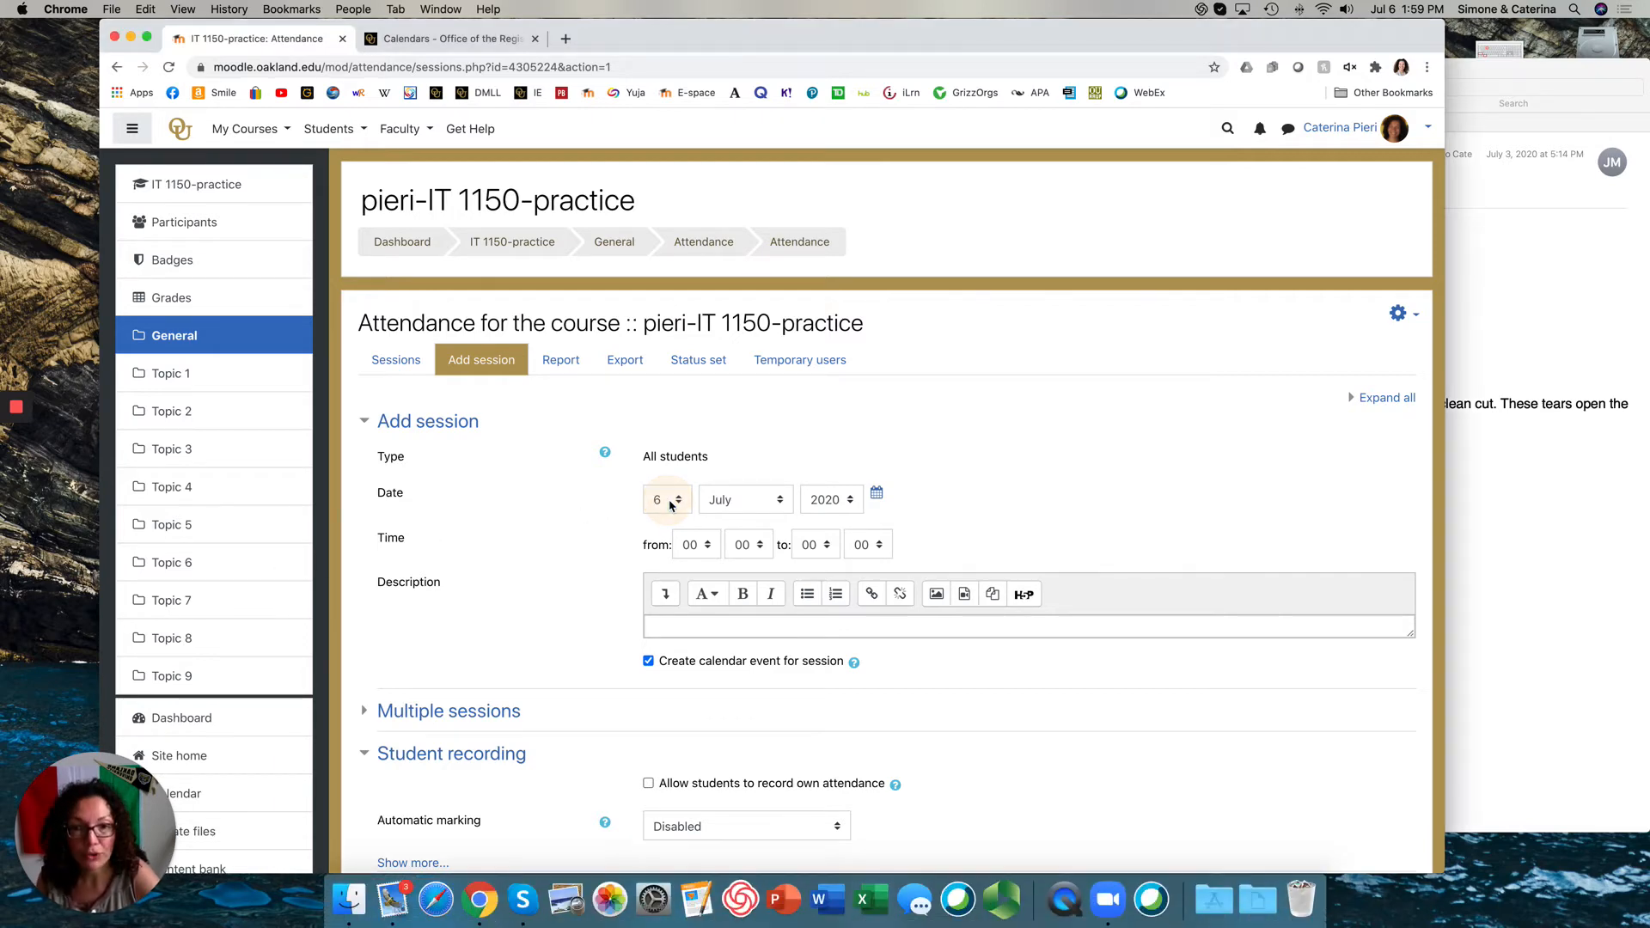
pyautogui.click(677, 503)
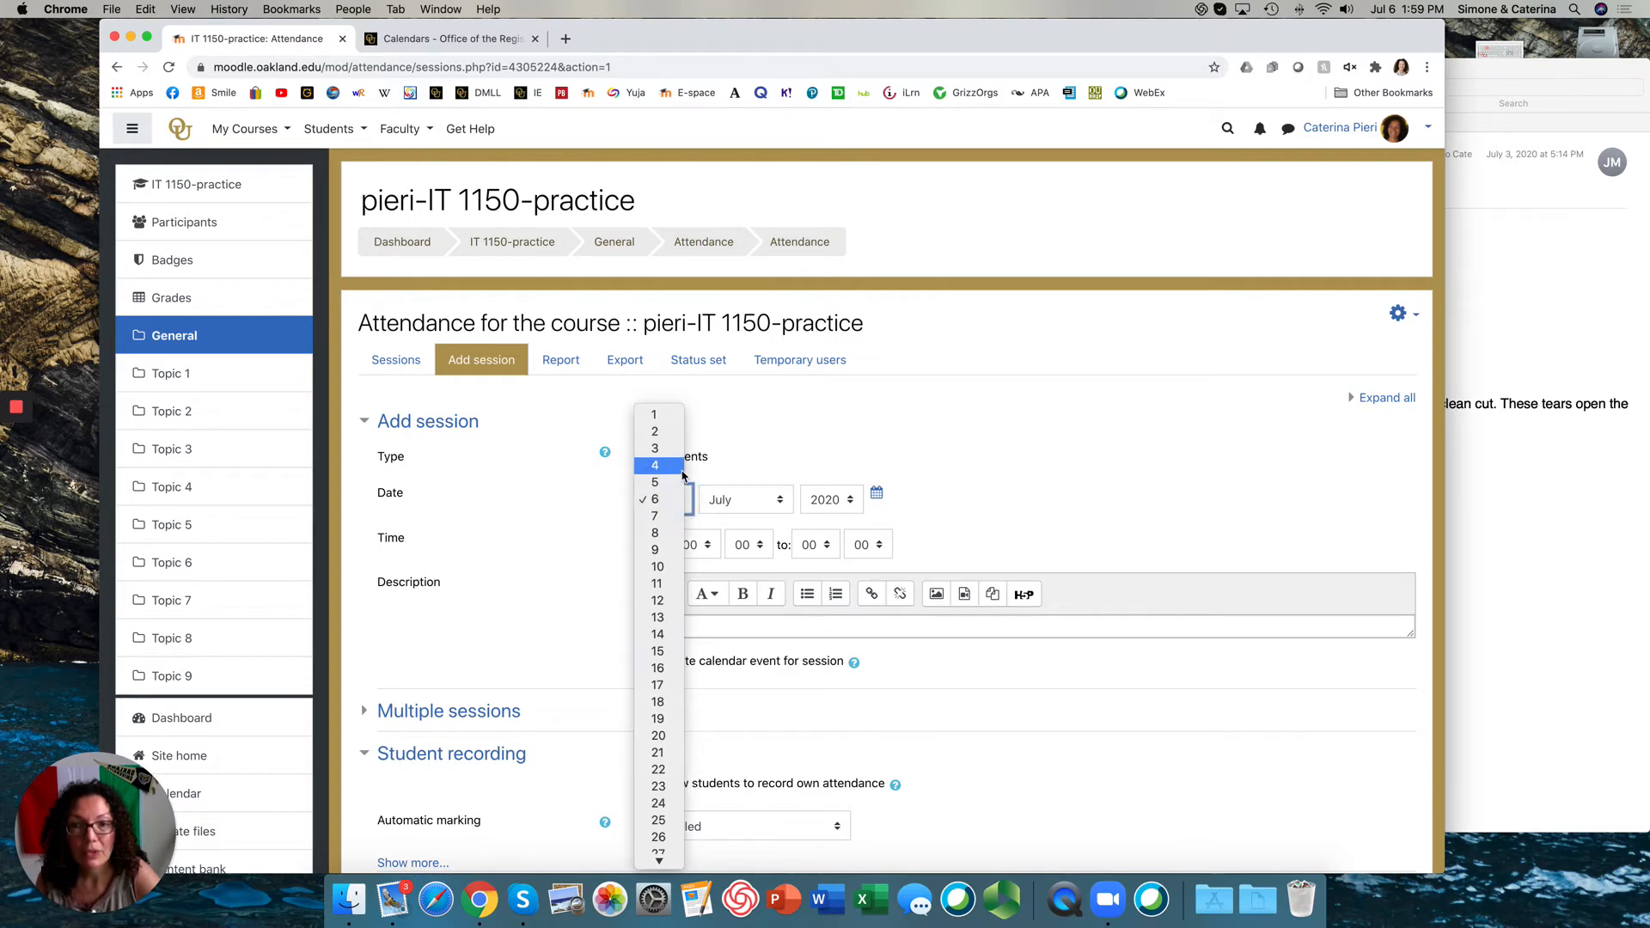
pyautogui.press('Escape')
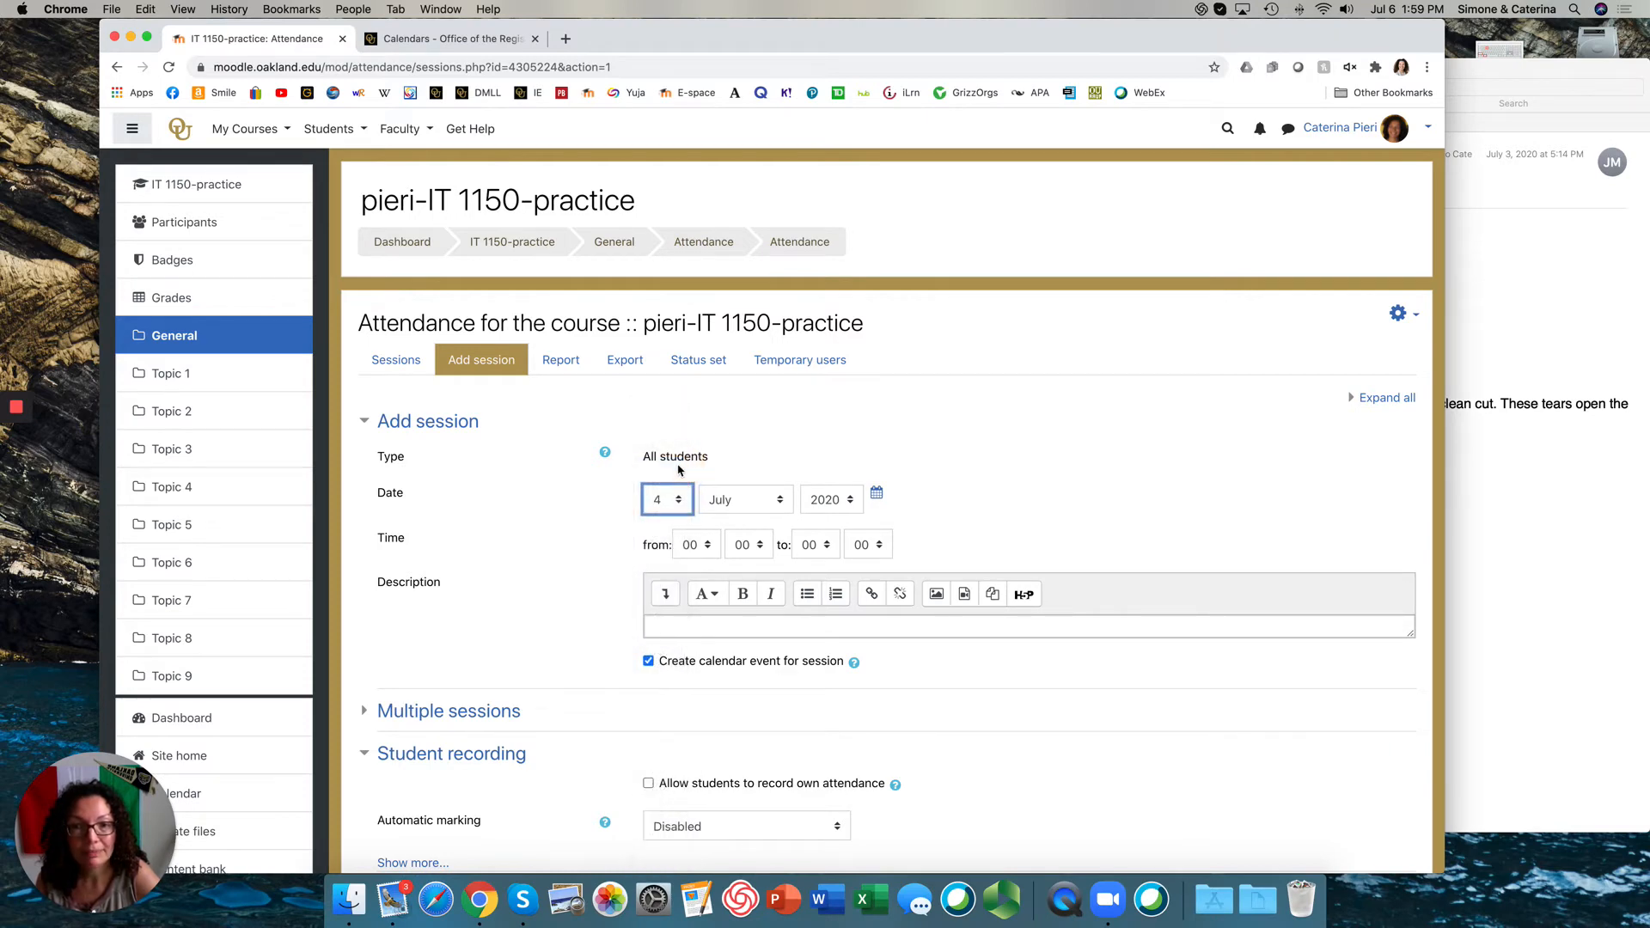
pyautogui.click(783, 504)
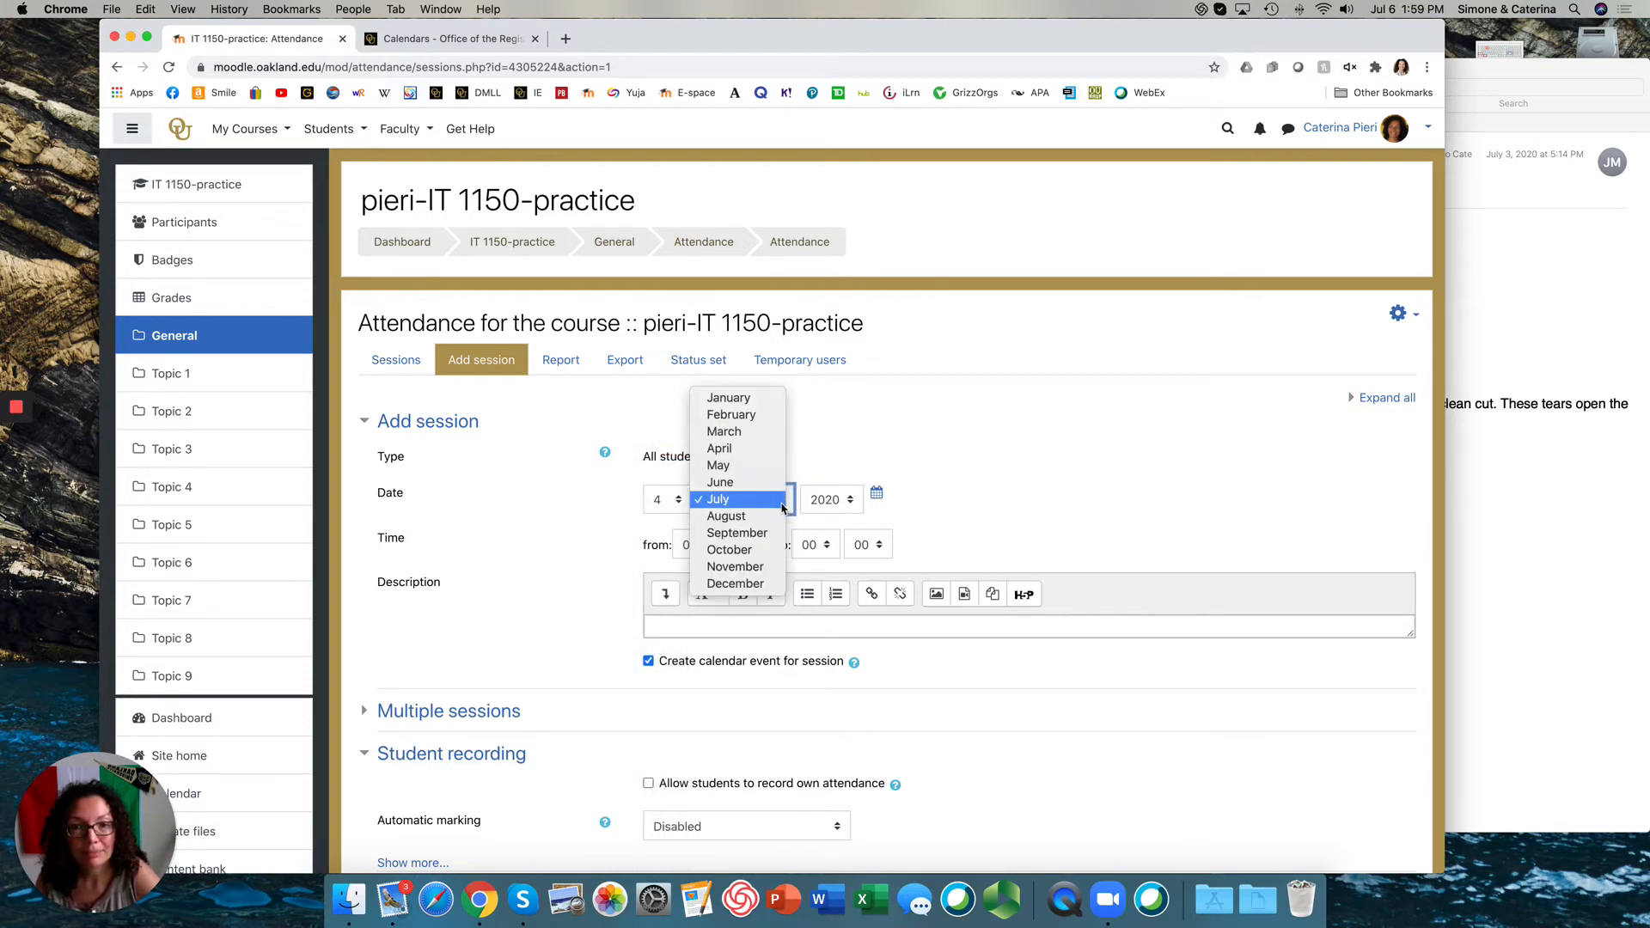
pyautogui.click(760, 533)
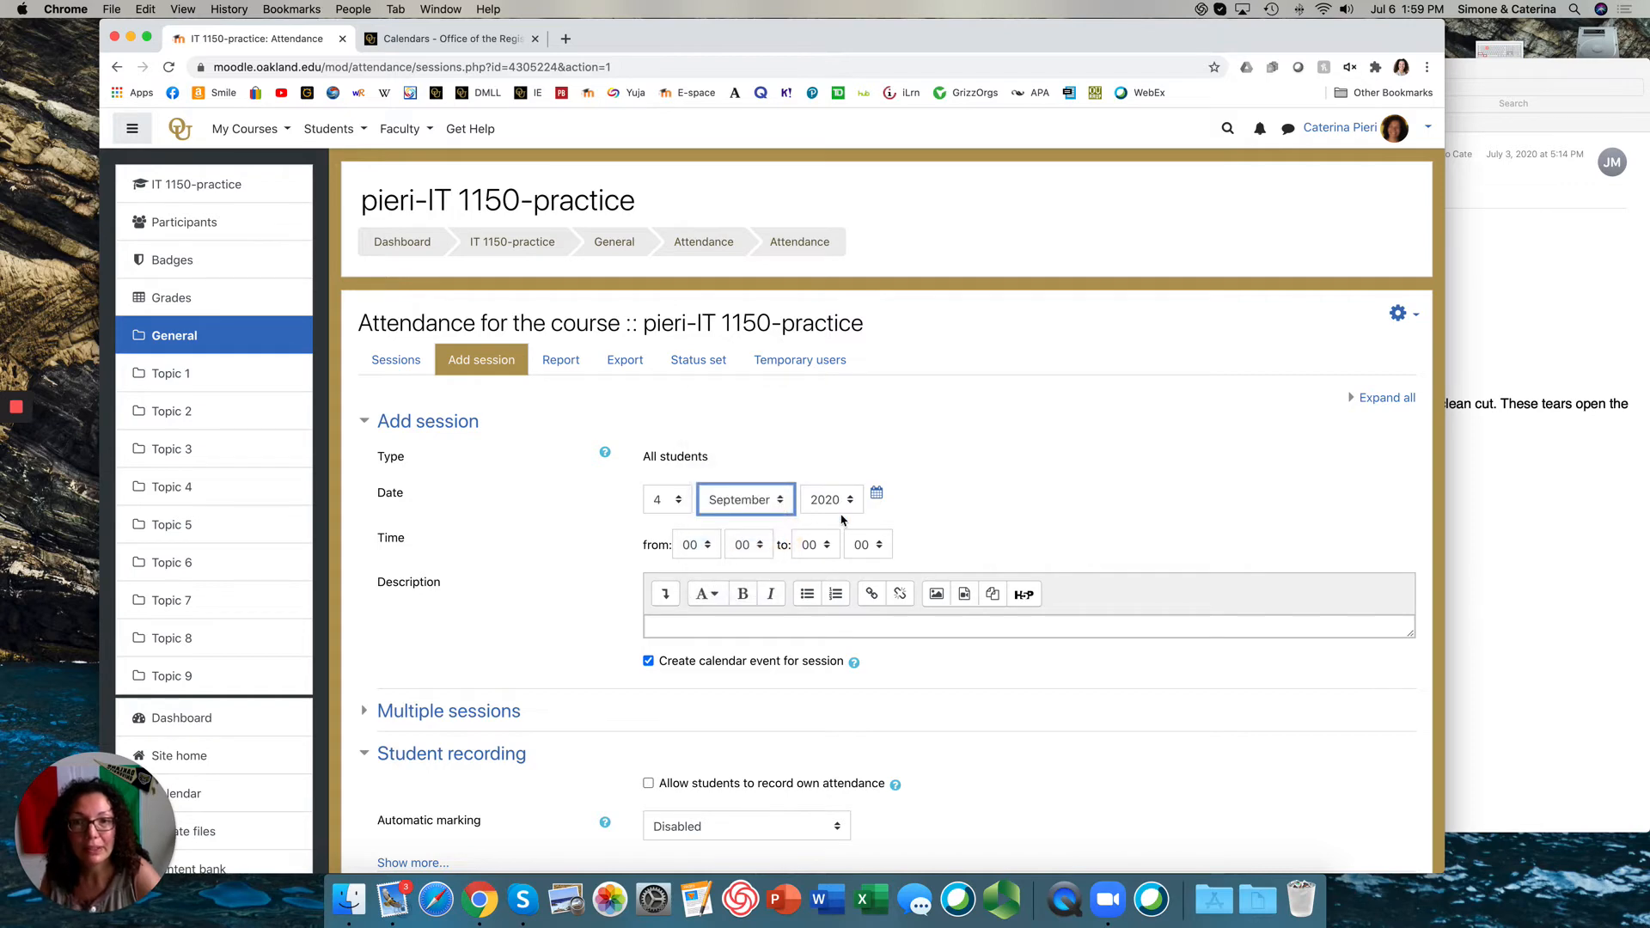
# Set the session time to run from 09:20 to 10:30.
pyautogui.click(705, 546)
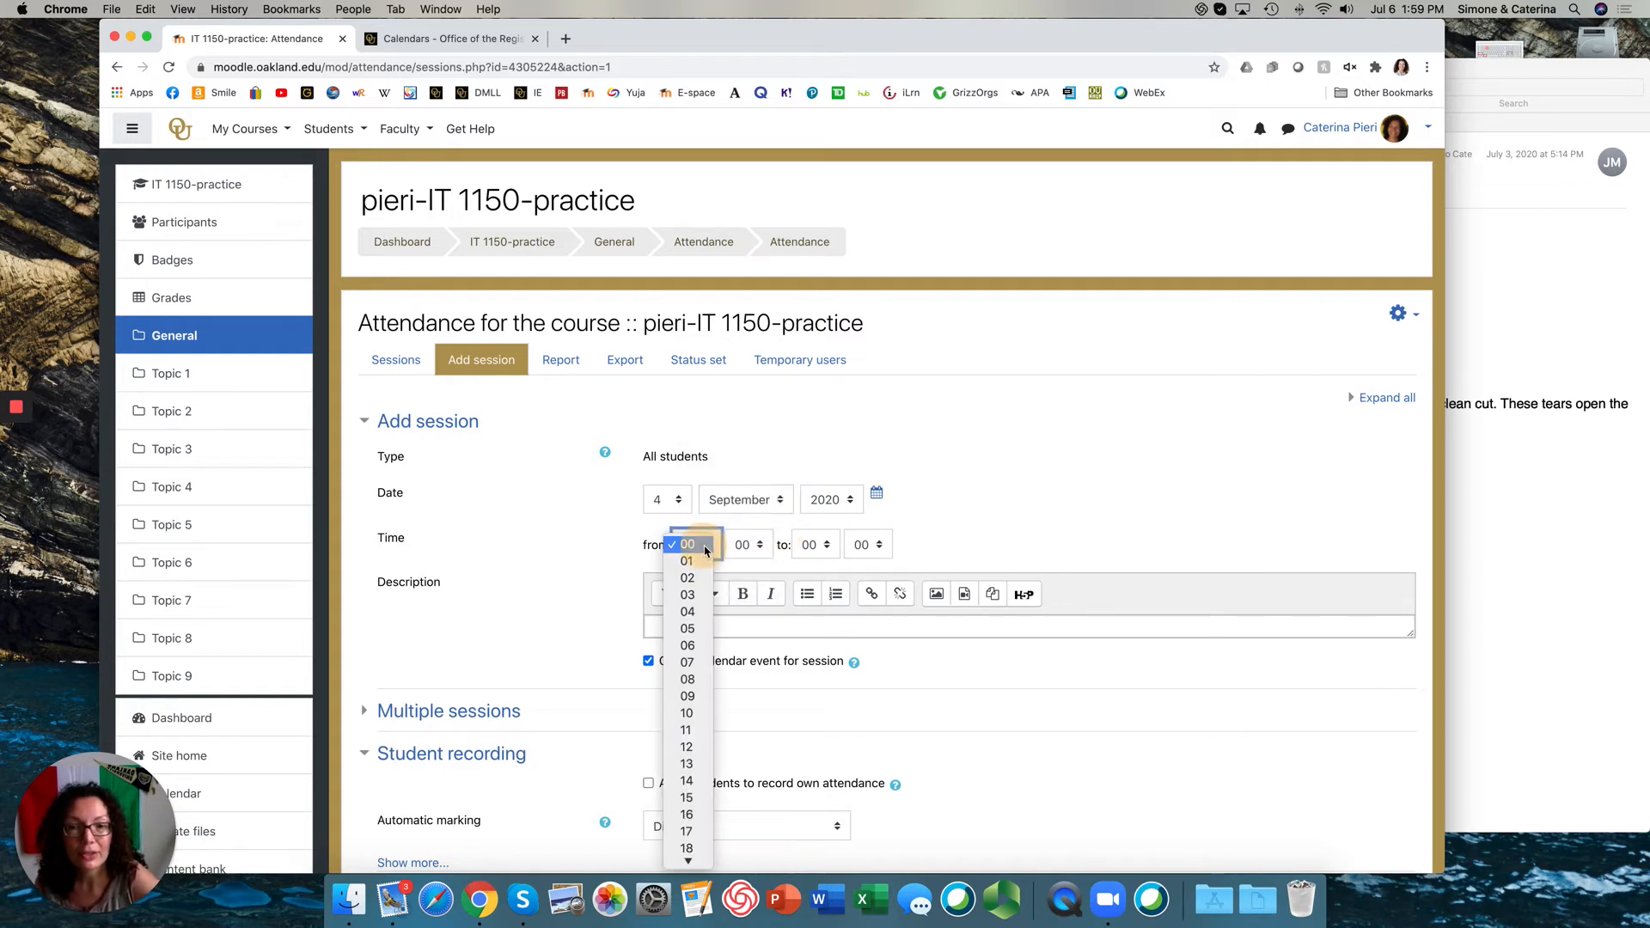
pyautogui.click(692, 696)
pyautogui.click(760, 550)
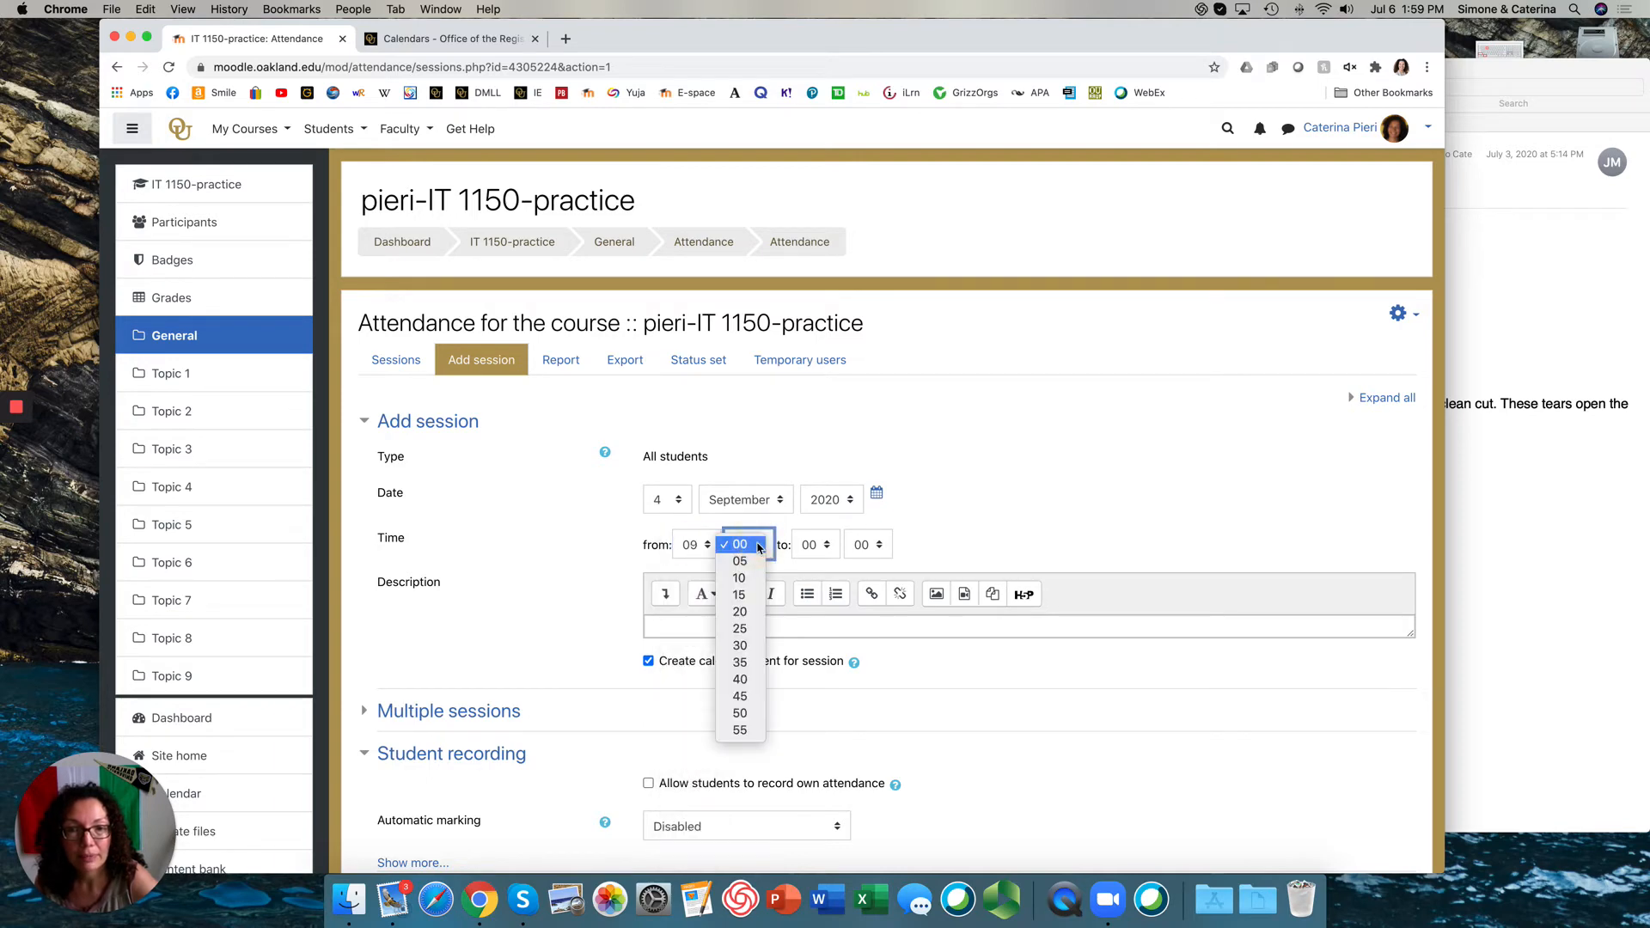
pyautogui.click(740, 611)
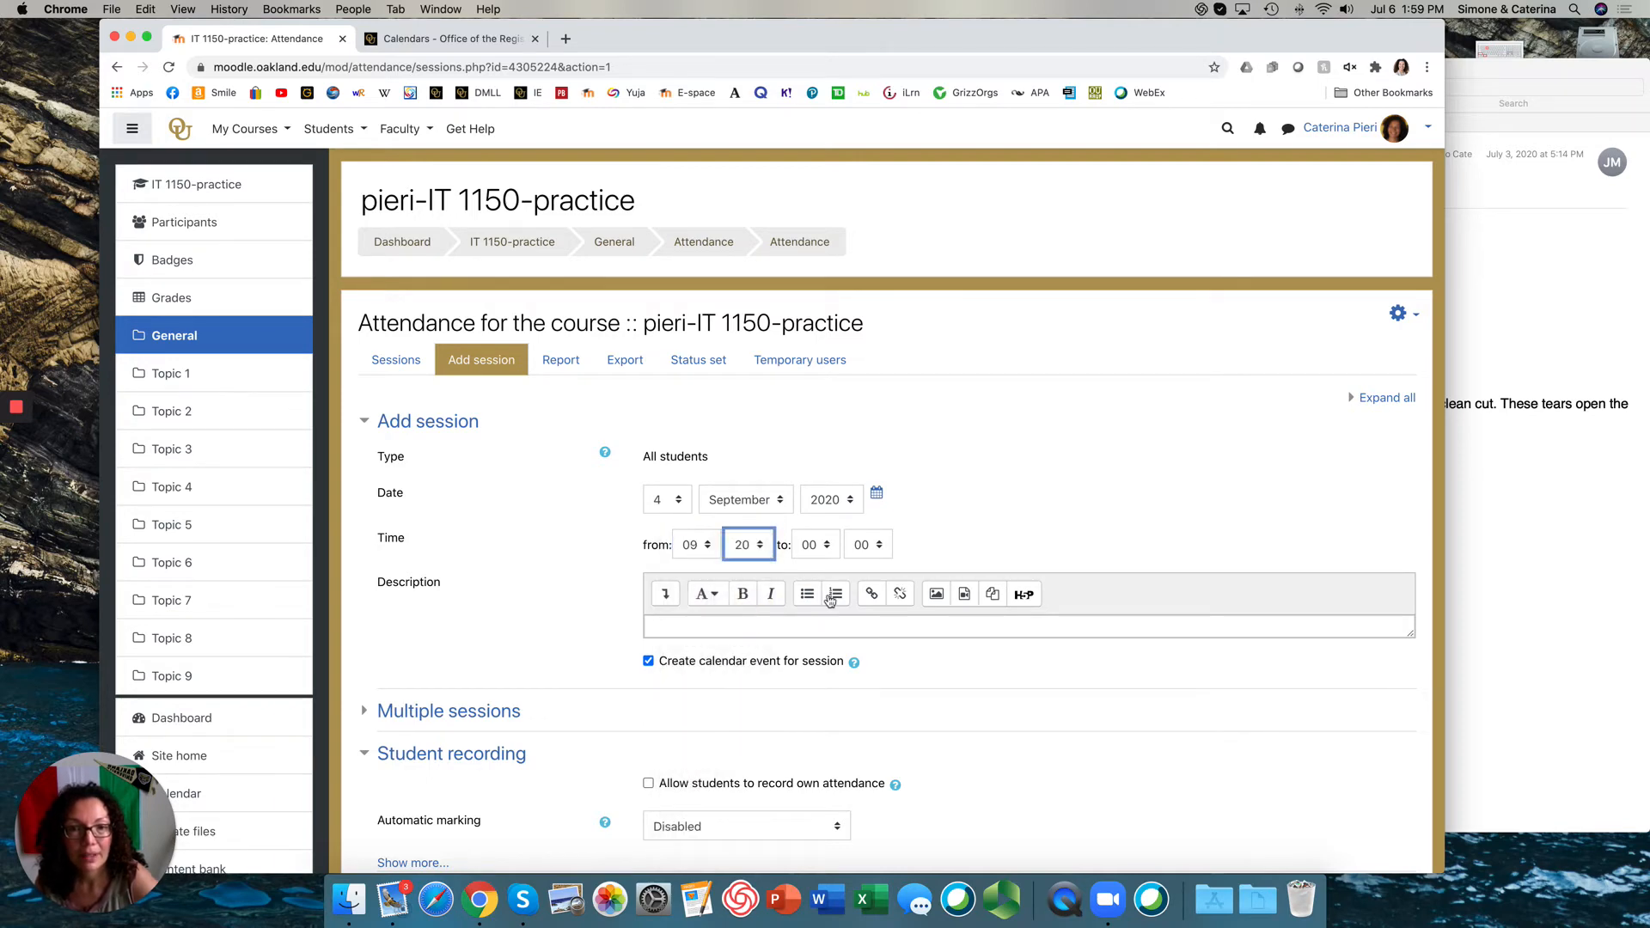
pyautogui.click(832, 548)
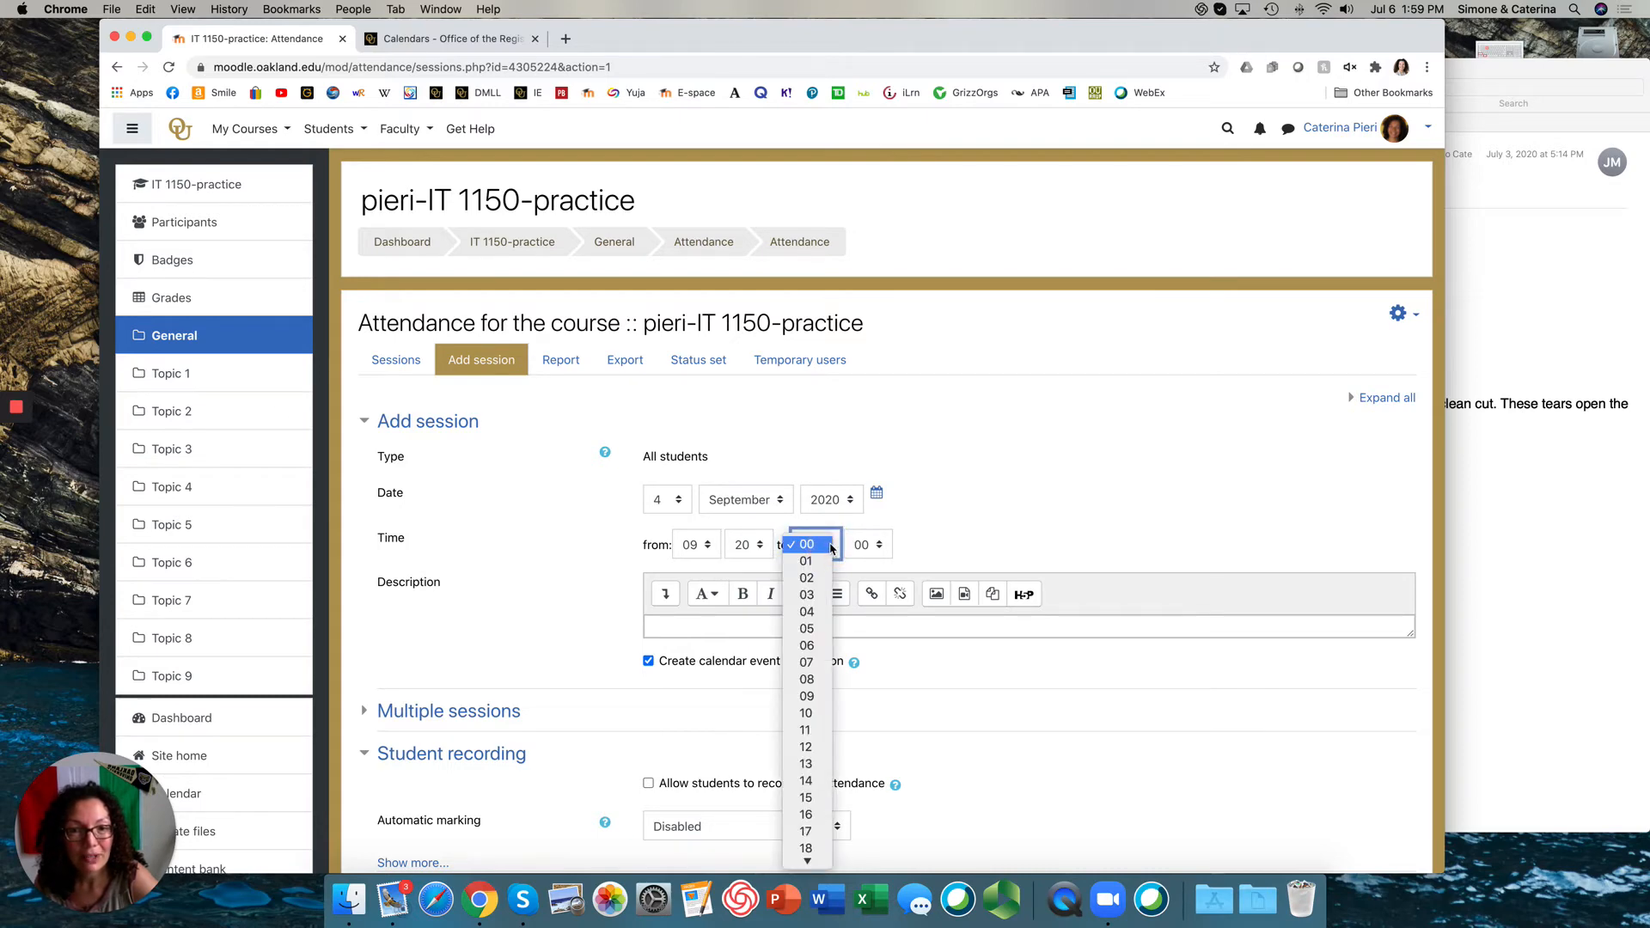
pyautogui.click(807, 696)
pyautogui.click(873, 544)
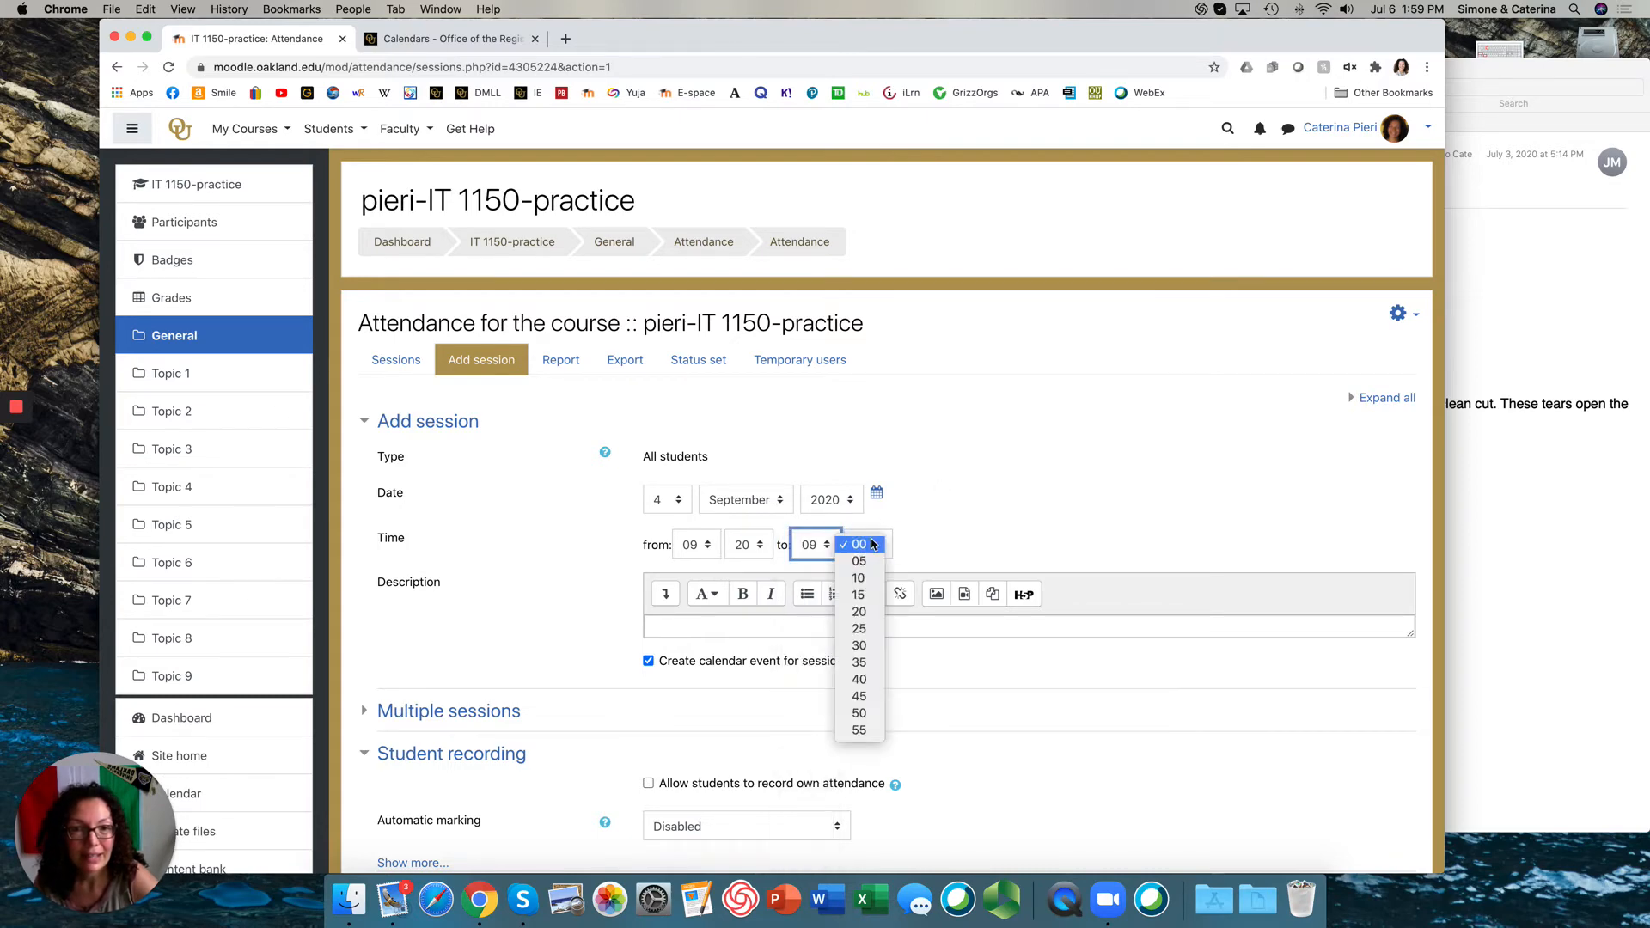
pyautogui.click(866, 645)
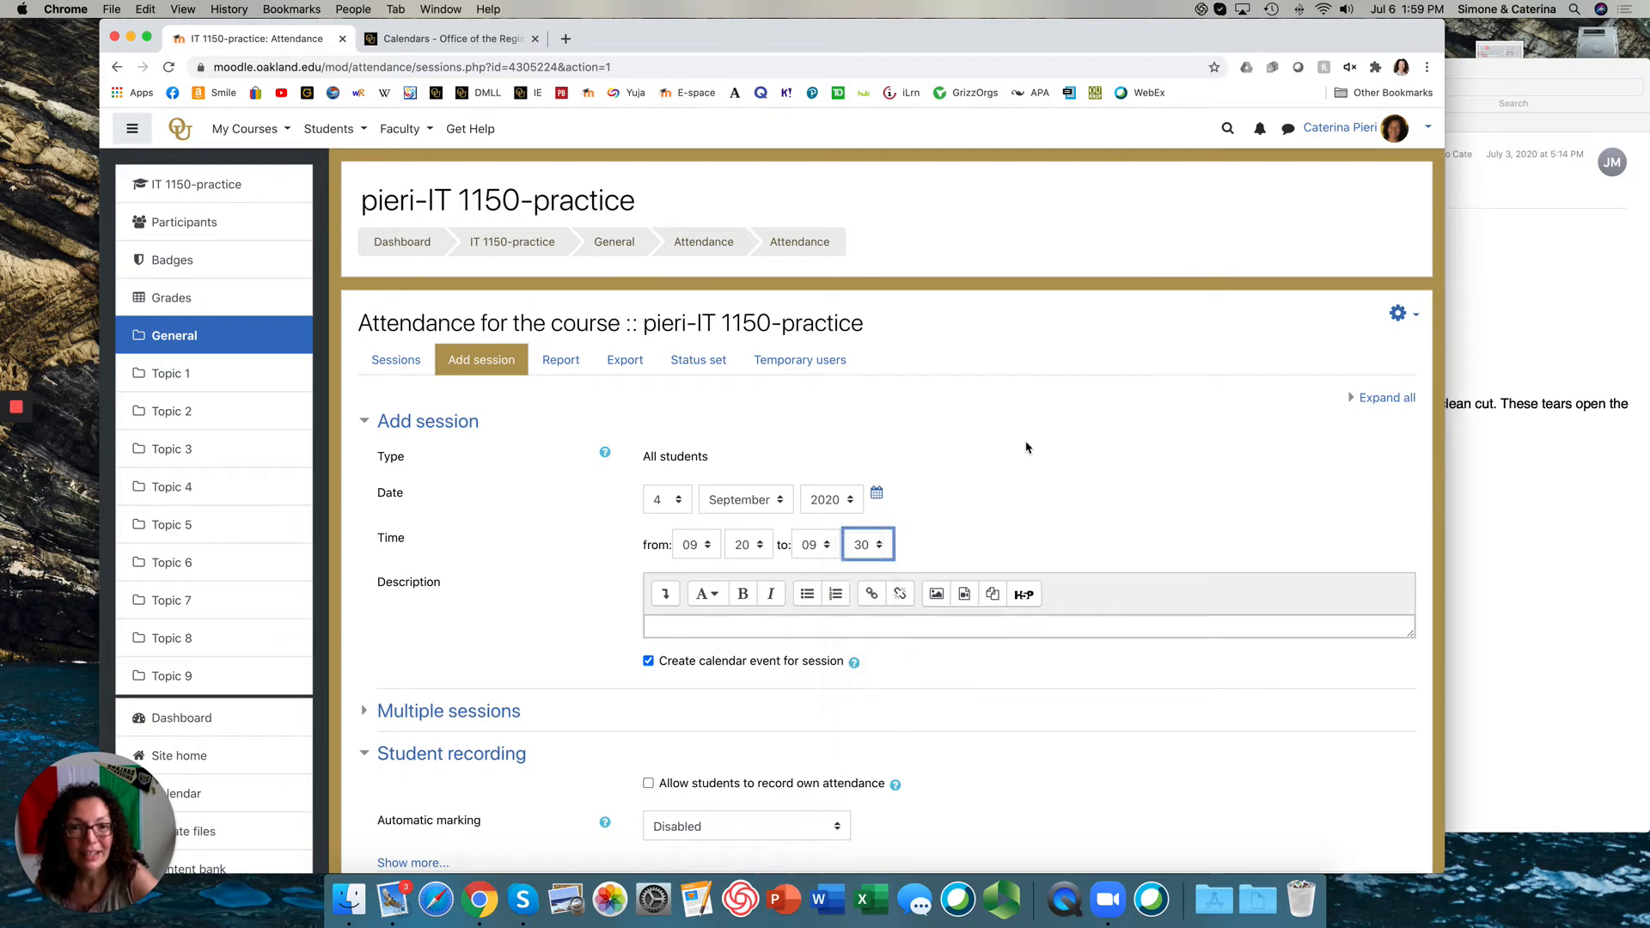
pyautogui.click(821, 545)
pyautogui.click(808, 561)
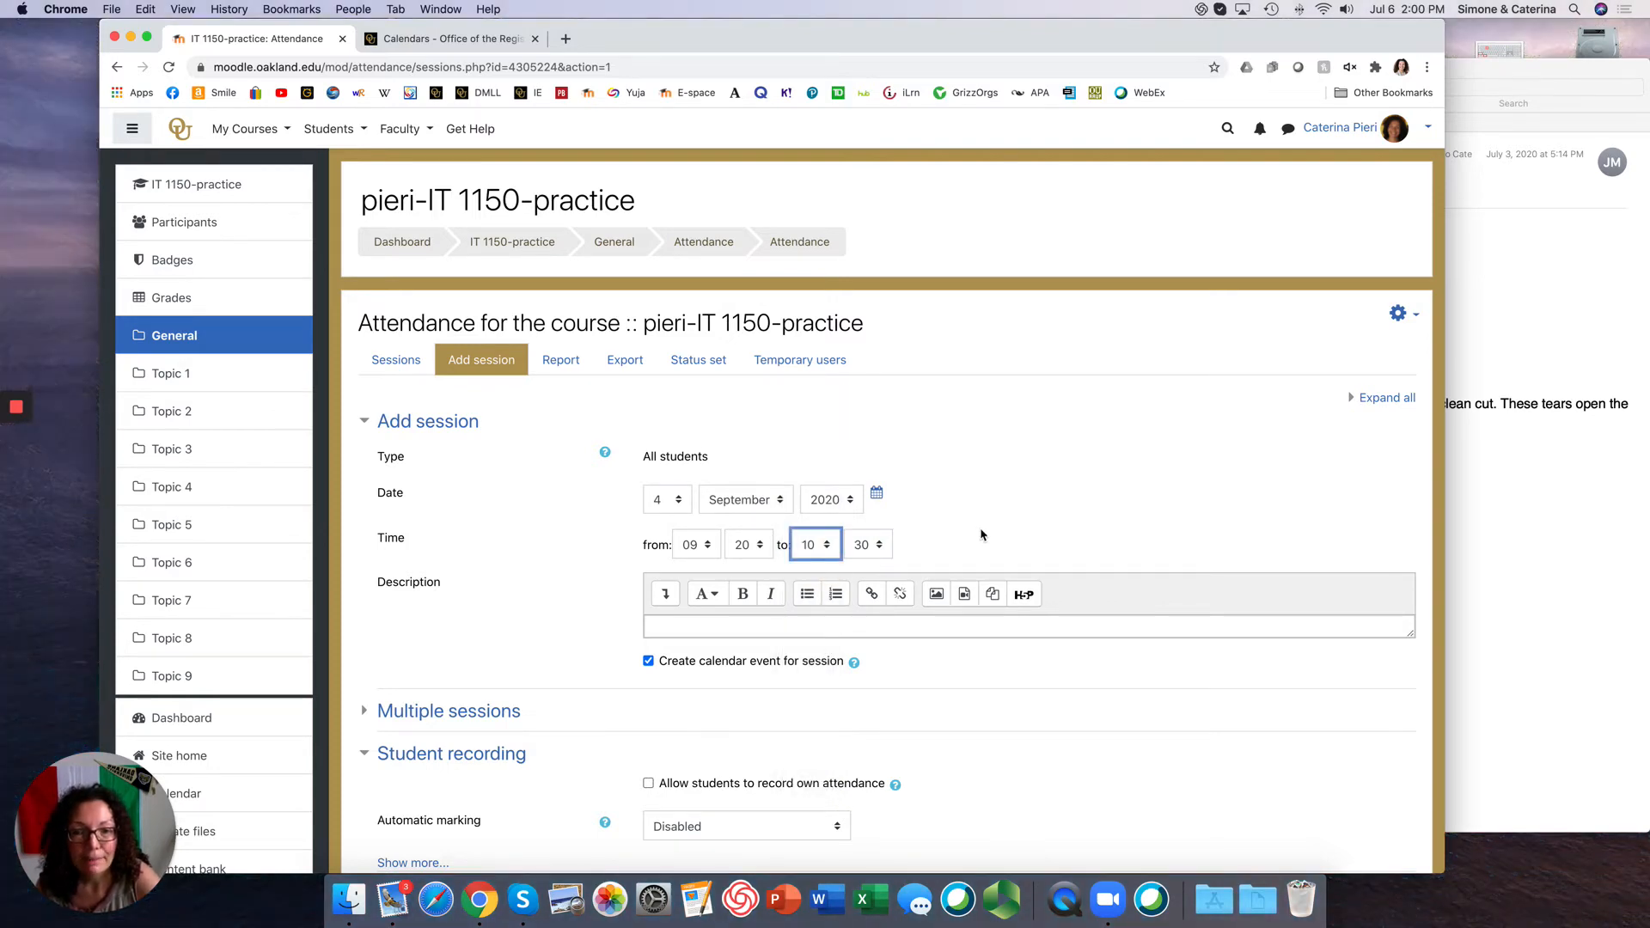
# Enable repeating the session under Multiple sessions and have it repeat on Monday, Wednesday and Friday.
pyautogui.scroll(-3, 531, 583)
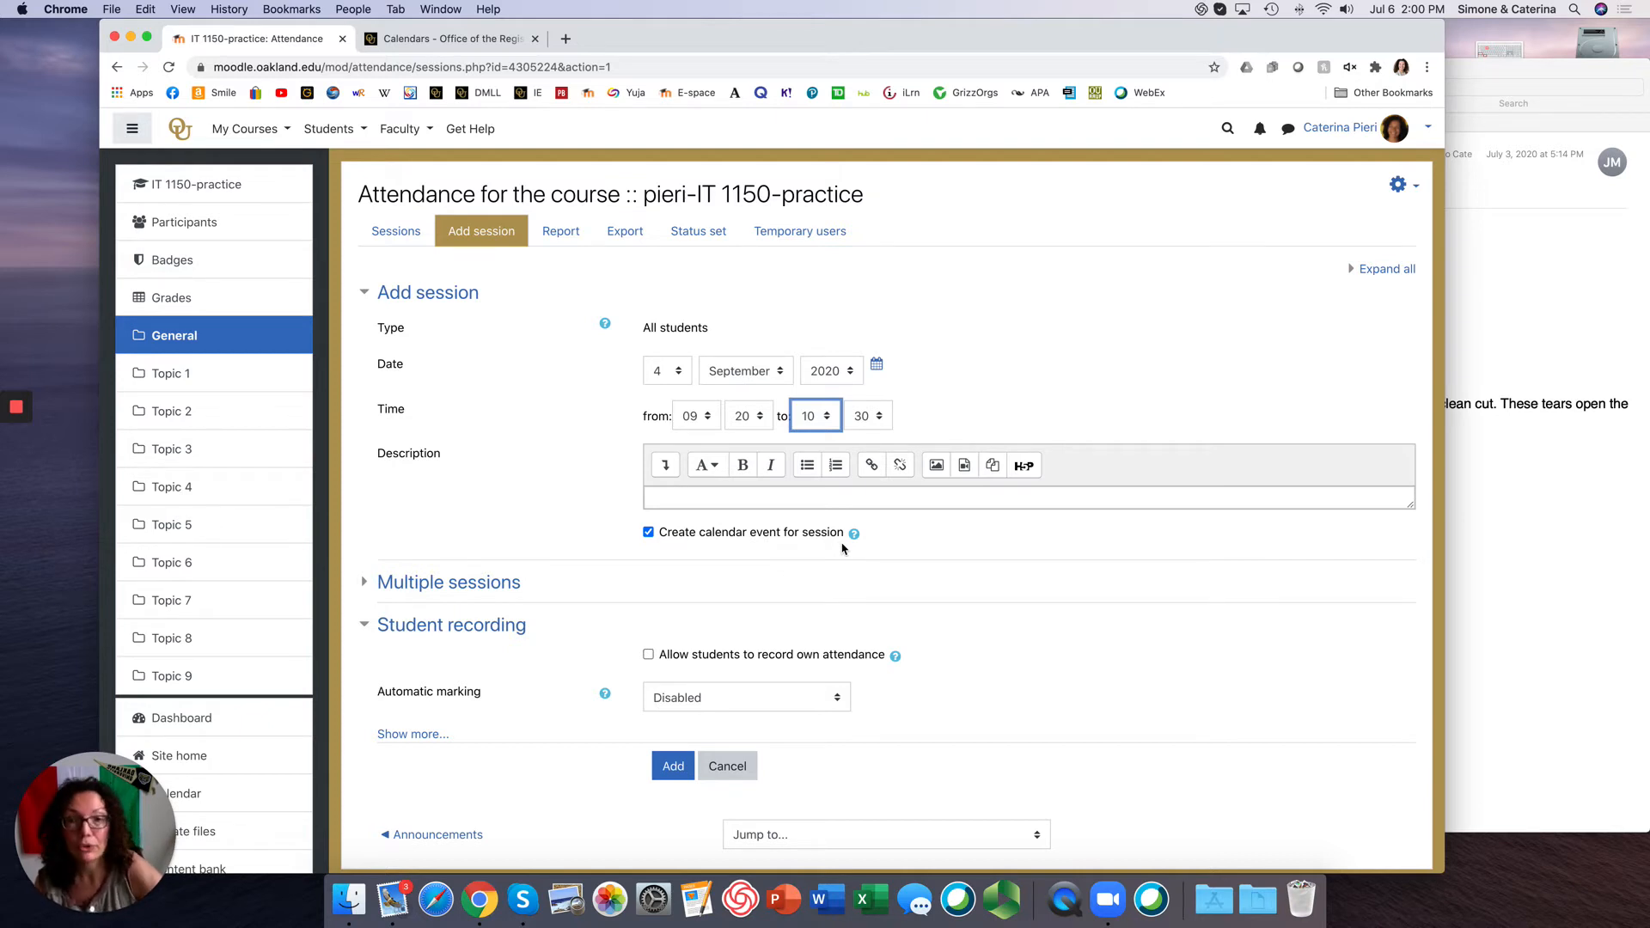
pyautogui.click(496, 588)
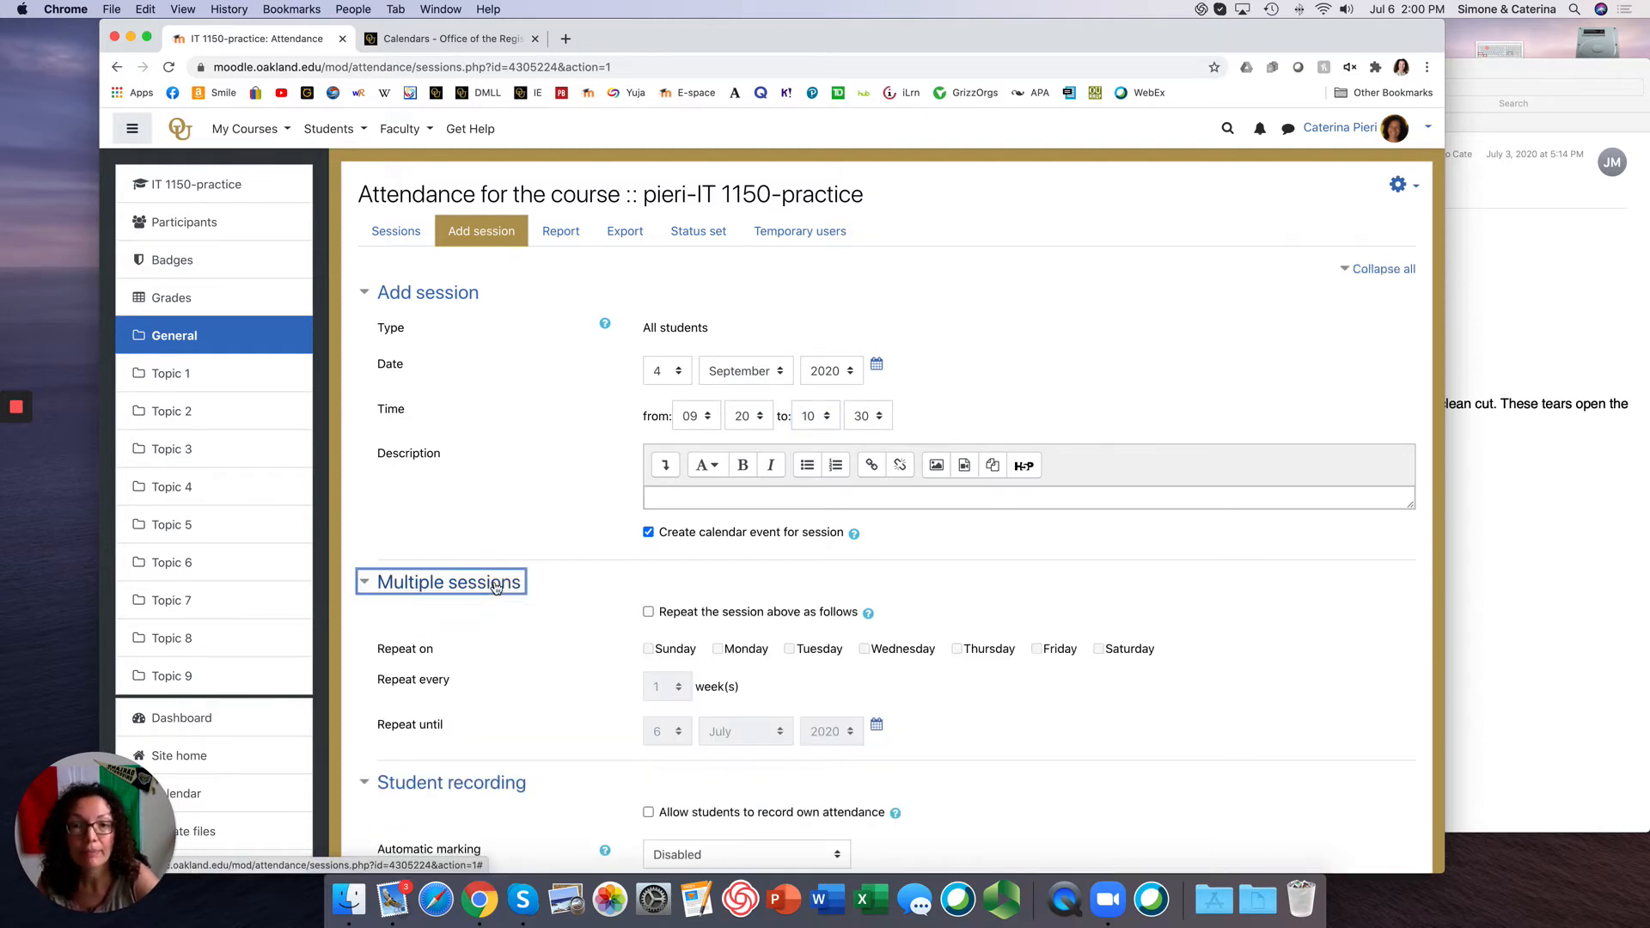
pyautogui.scroll(-1, 522, 626)
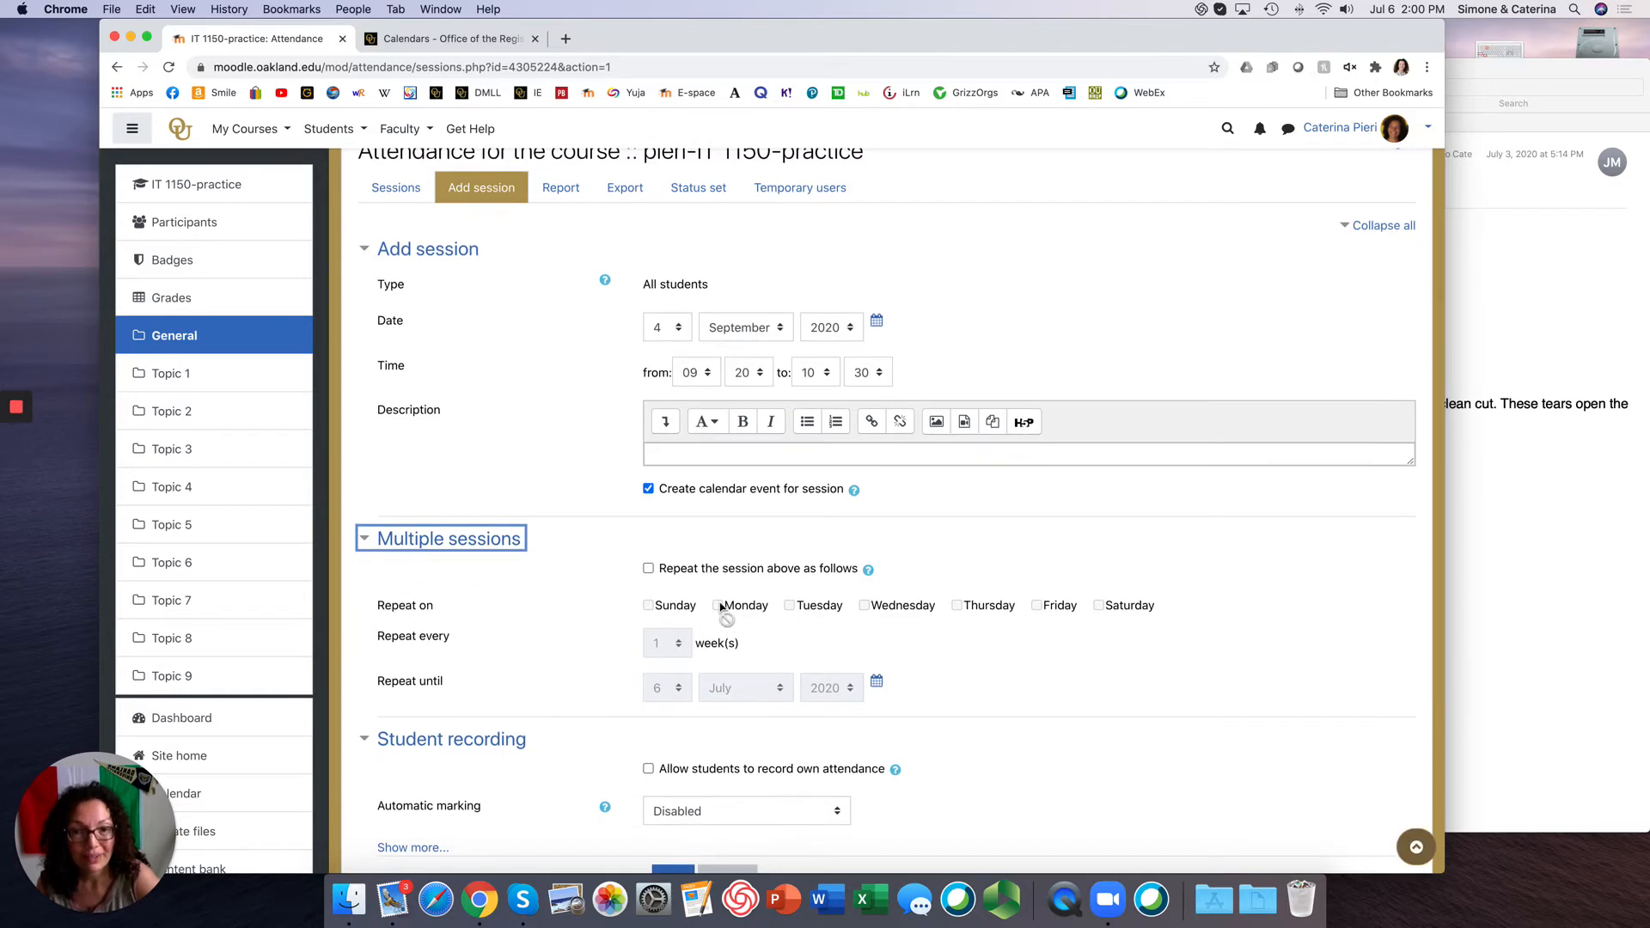
pyautogui.click(649, 569)
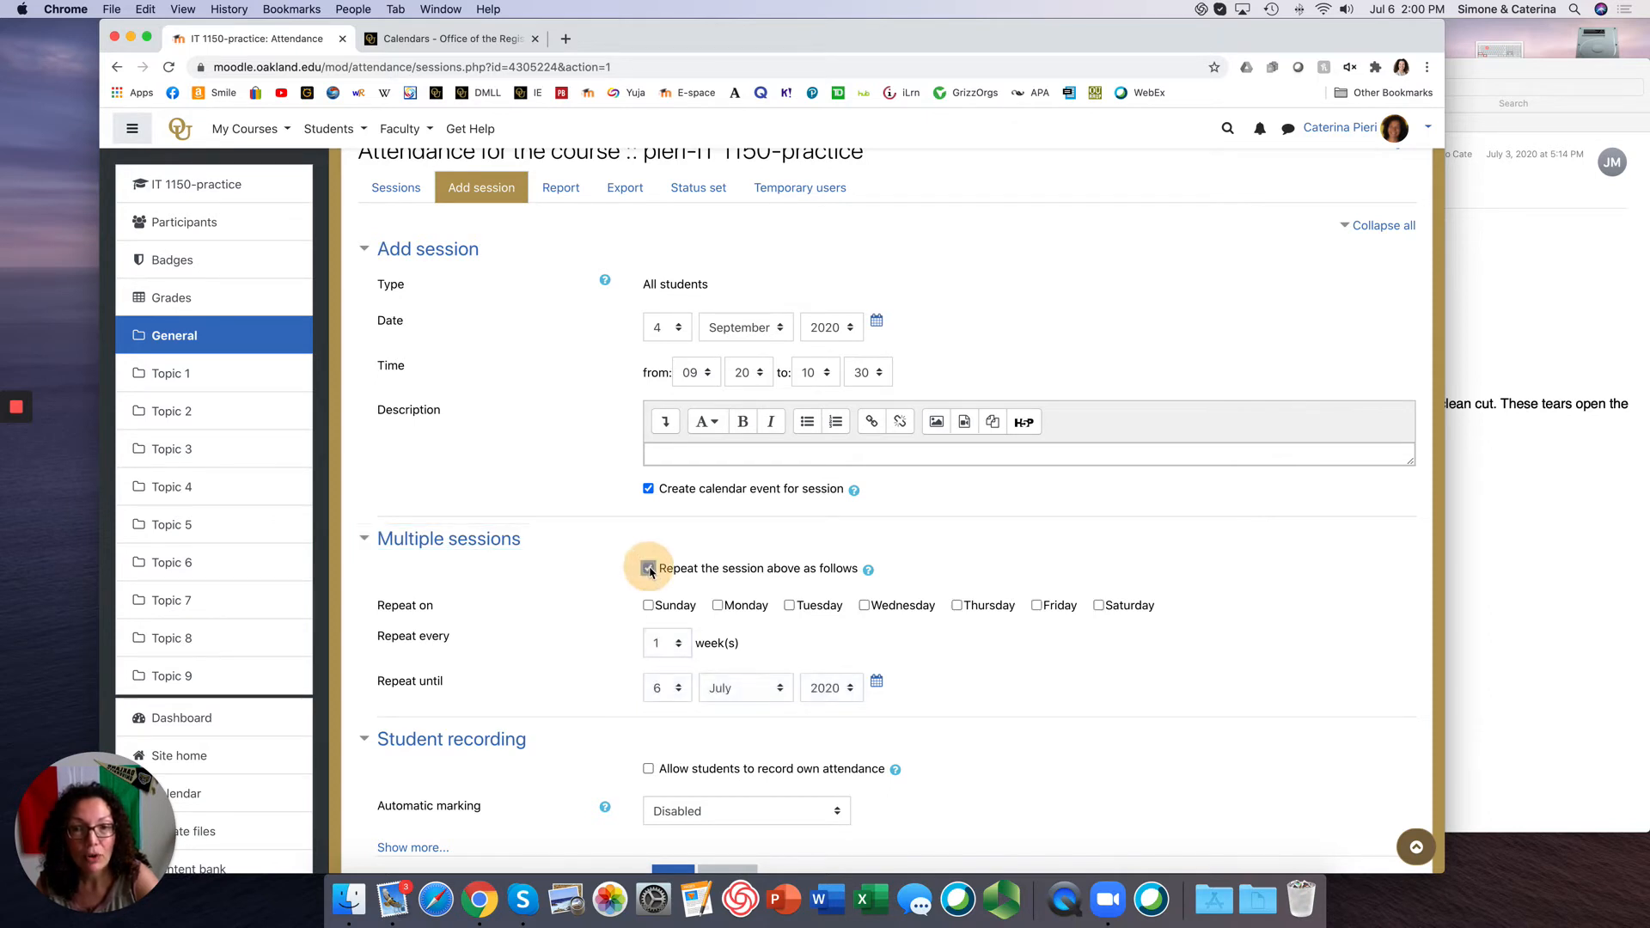
pyautogui.click(717, 606)
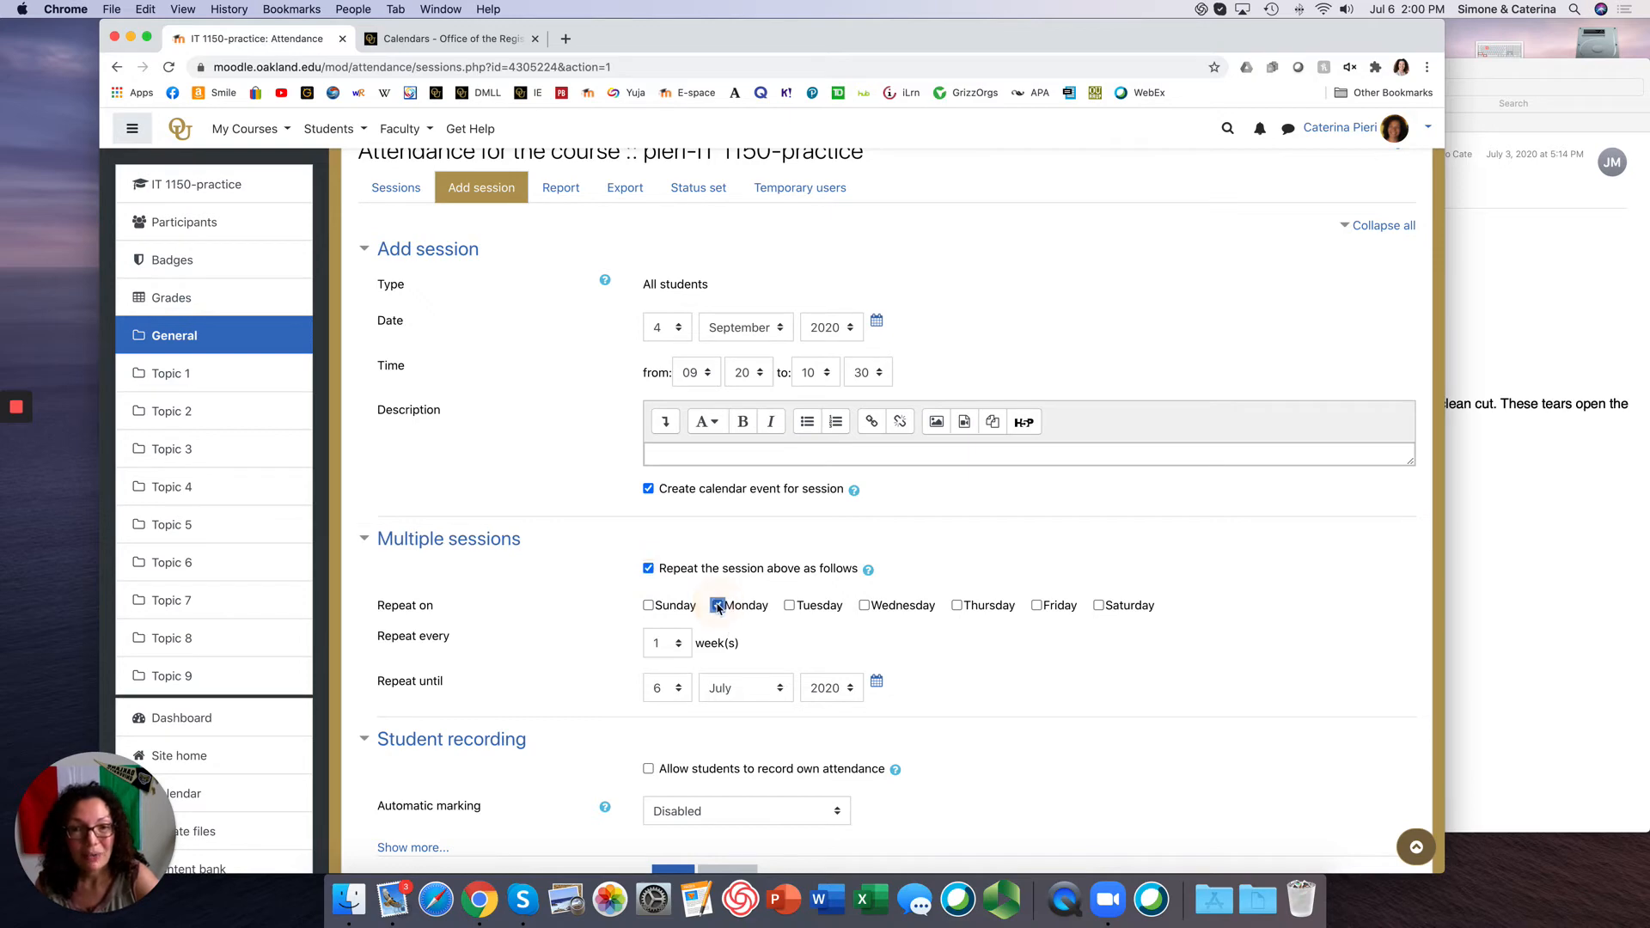
pyautogui.click(863, 606)
pyautogui.click(1037, 605)
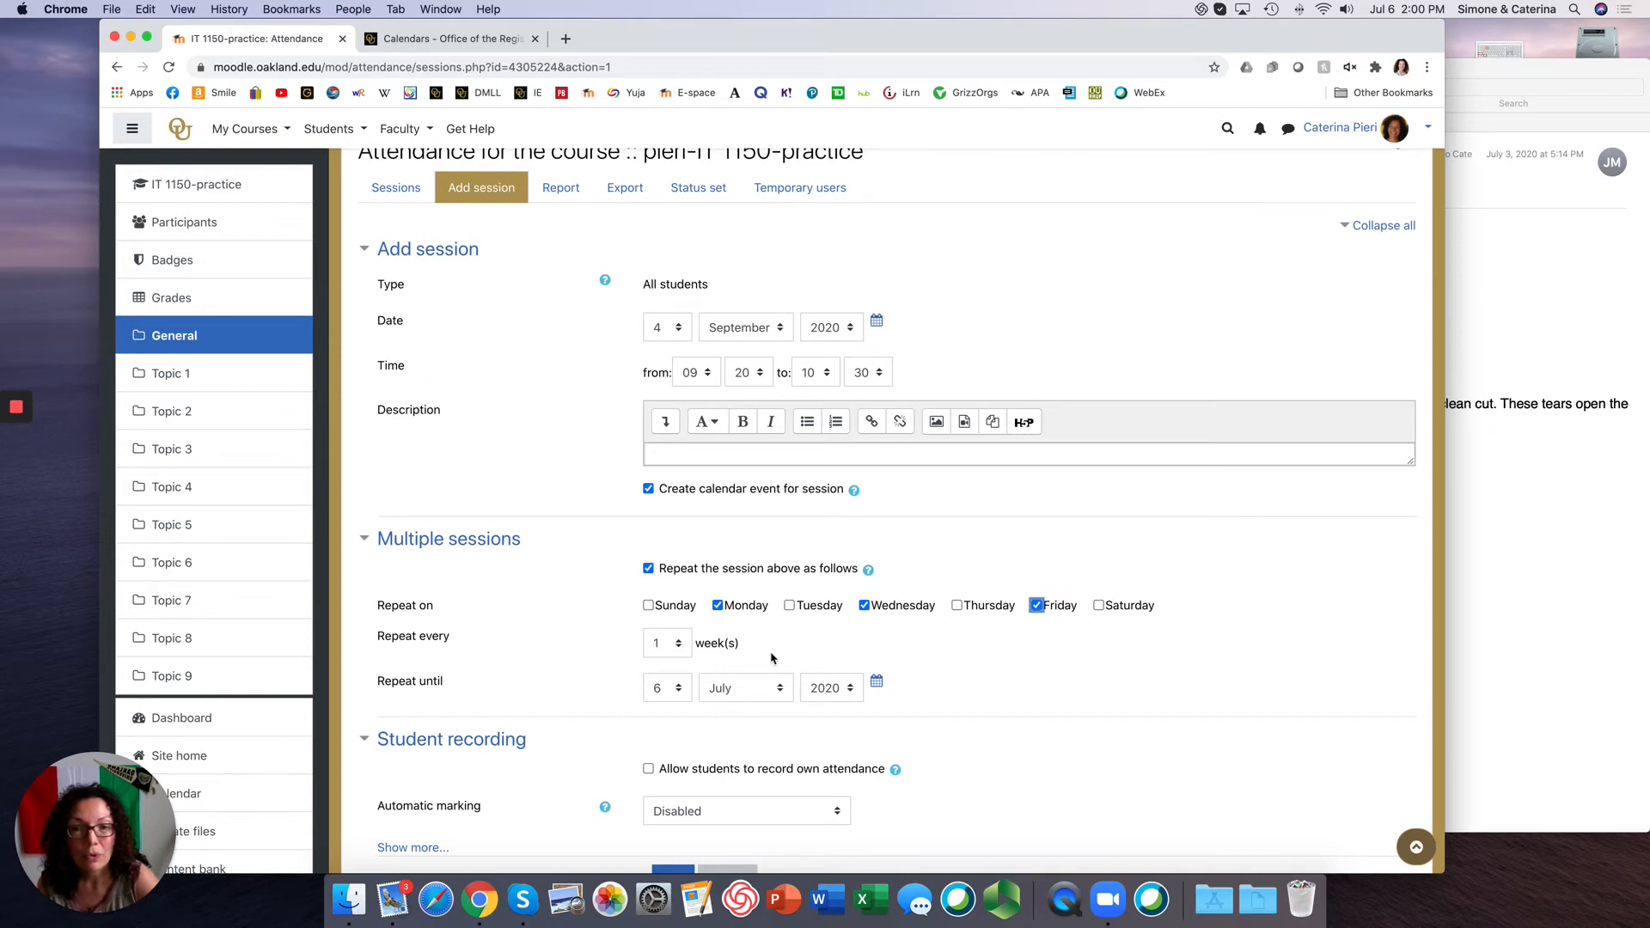
# Check the end of fall classes on the registrar's calendar, set Repeat until to 7 December 2020, and add the sessions.
pyautogui.scroll(-2, 718, 660)
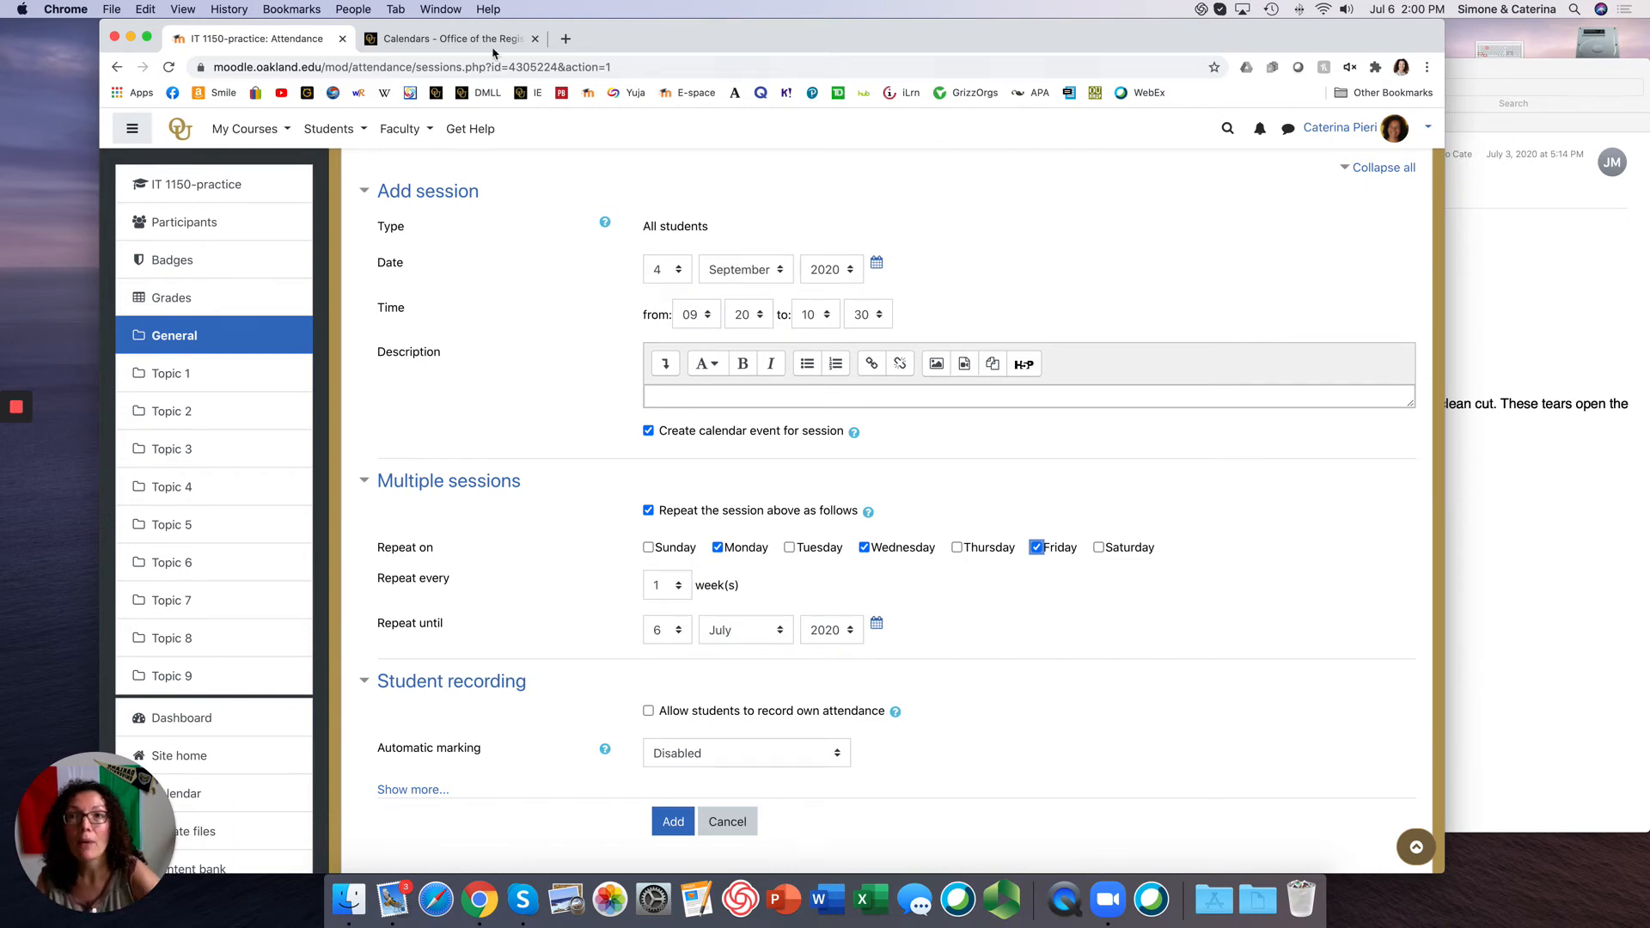
pyautogui.click(451, 39)
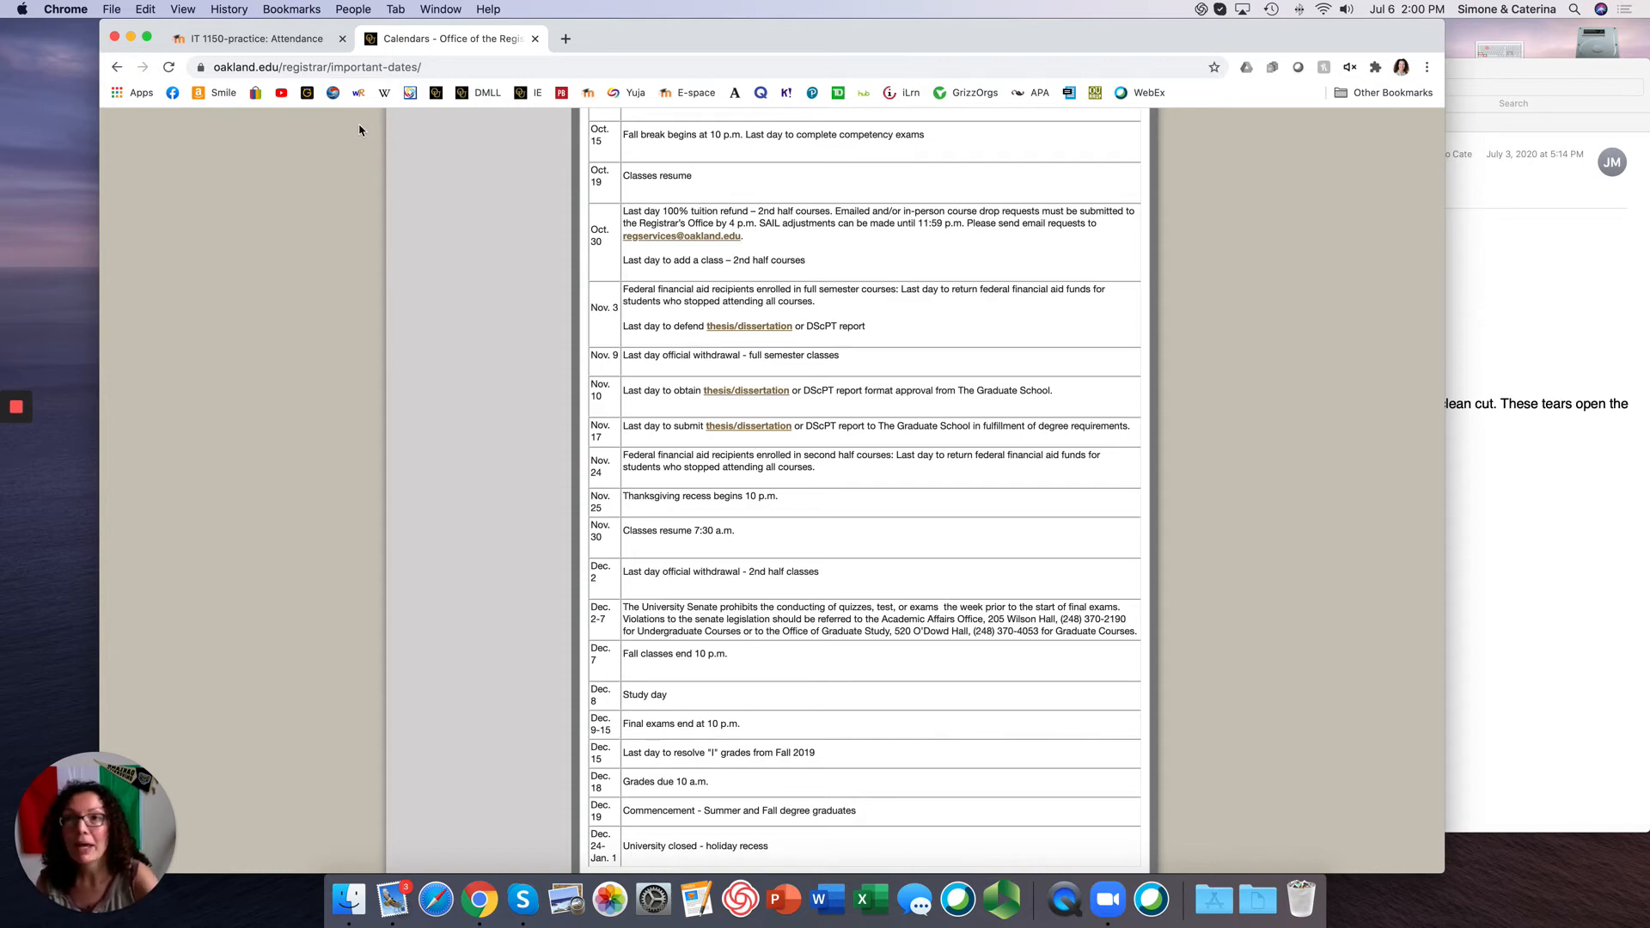
pyautogui.click(258, 39)
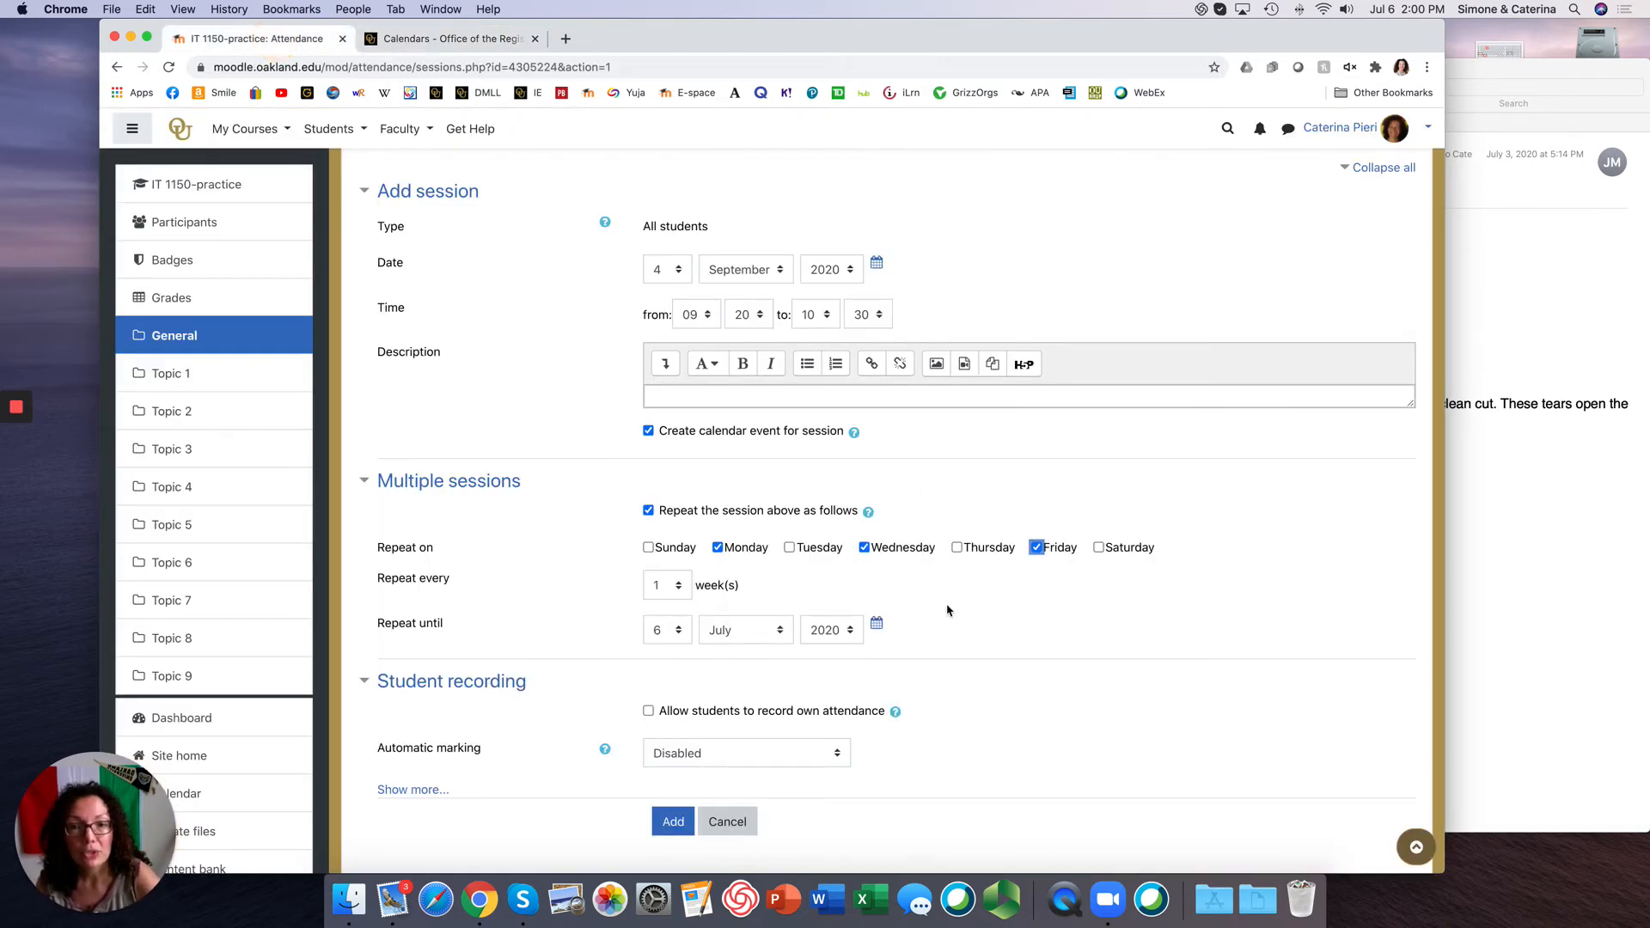
pyautogui.click(683, 636)
pyautogui.click(678, 648)
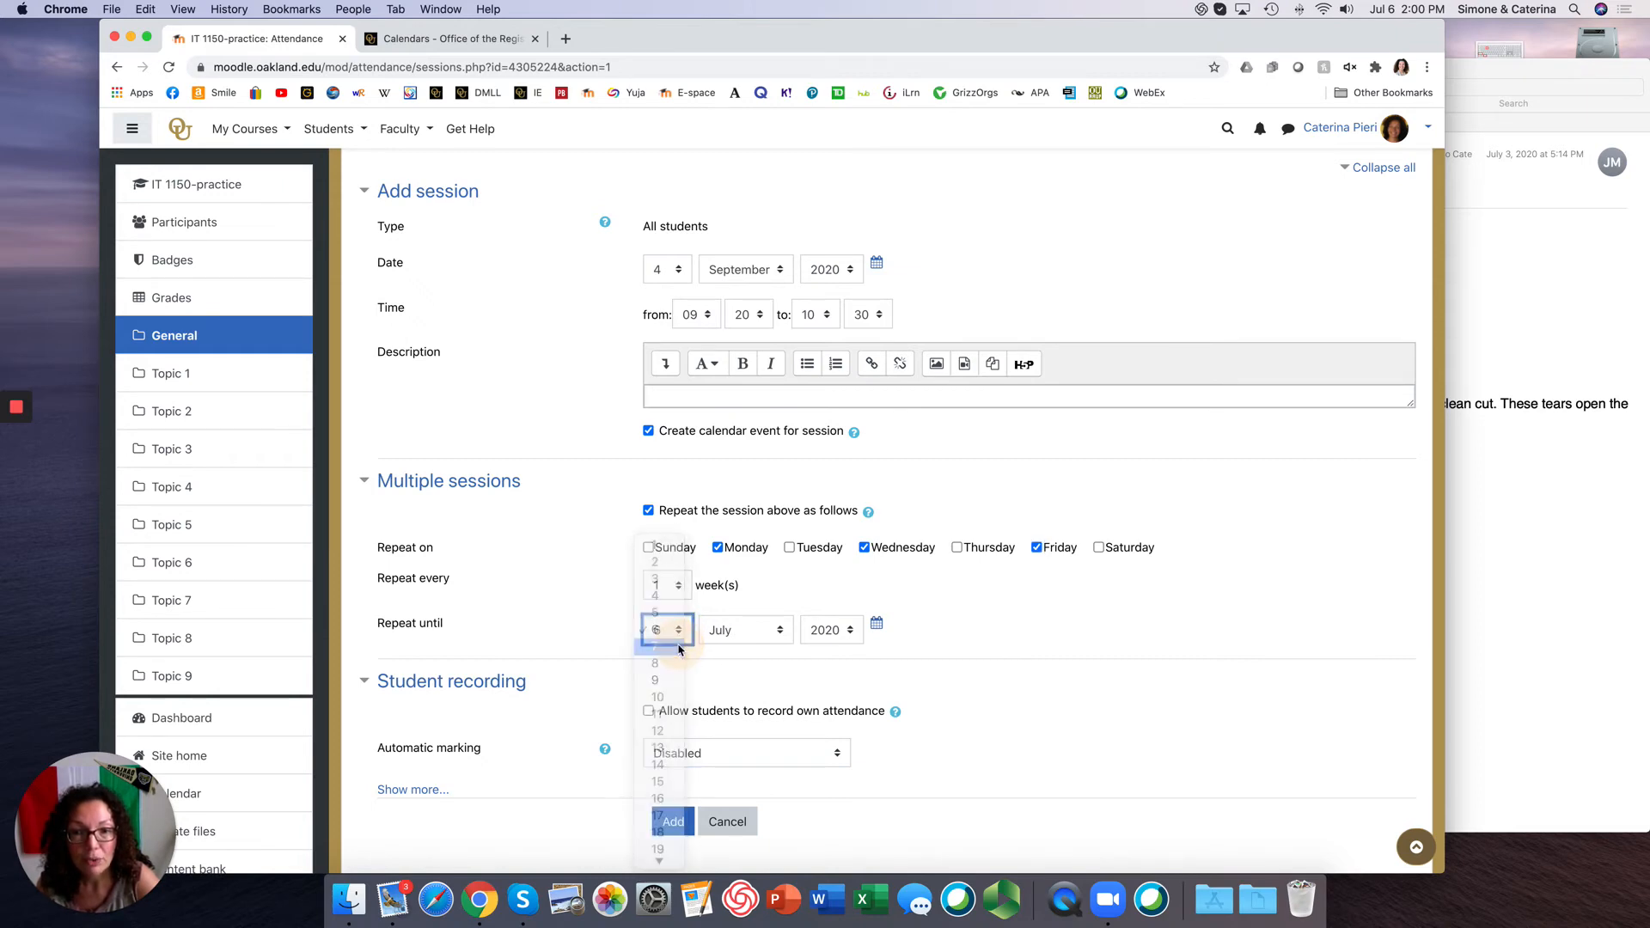
pyautogui.click(751, 636)
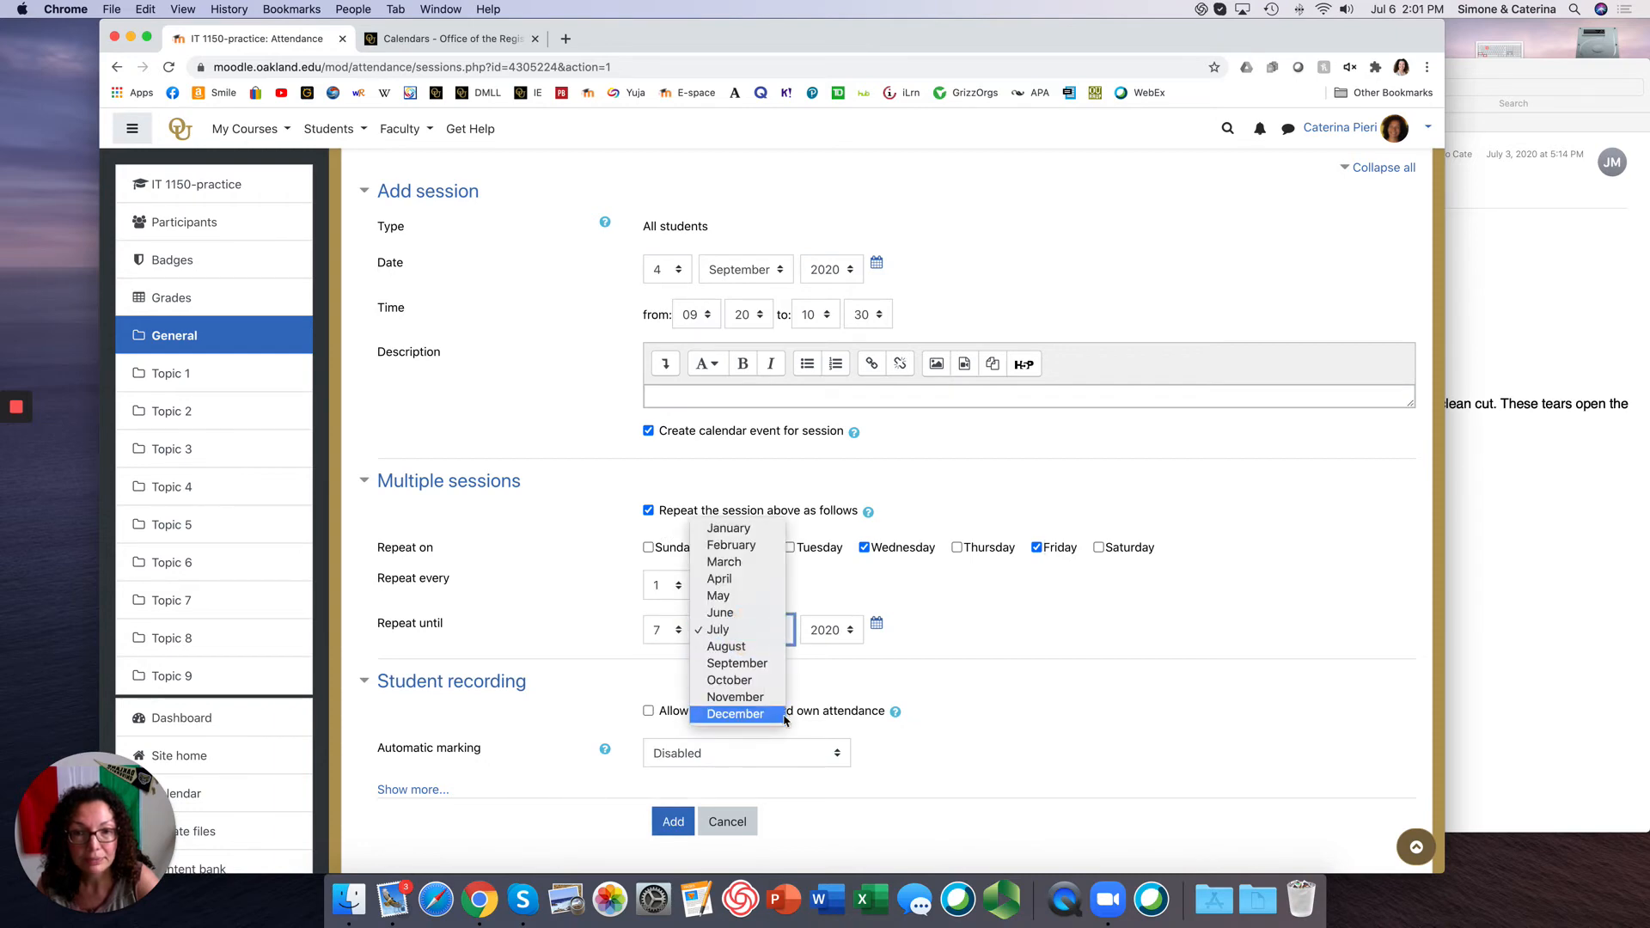
pyautogui.click(782, 715)
pyautogui.scroll(-4, 989, 709)
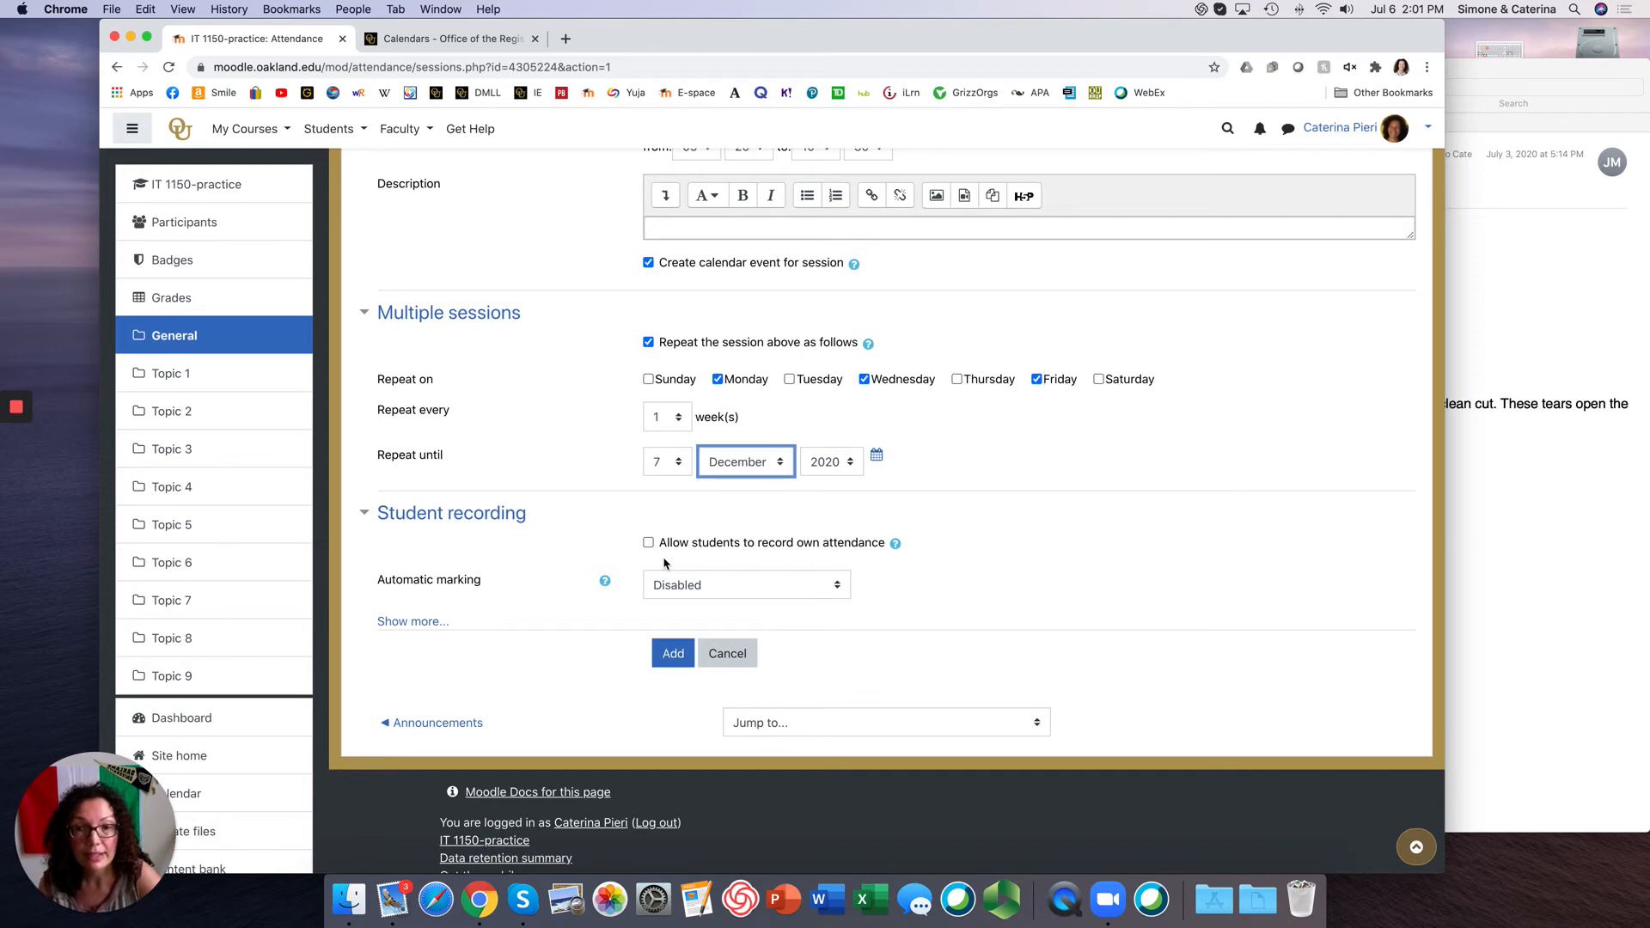
pyautogui.click(674, 655)
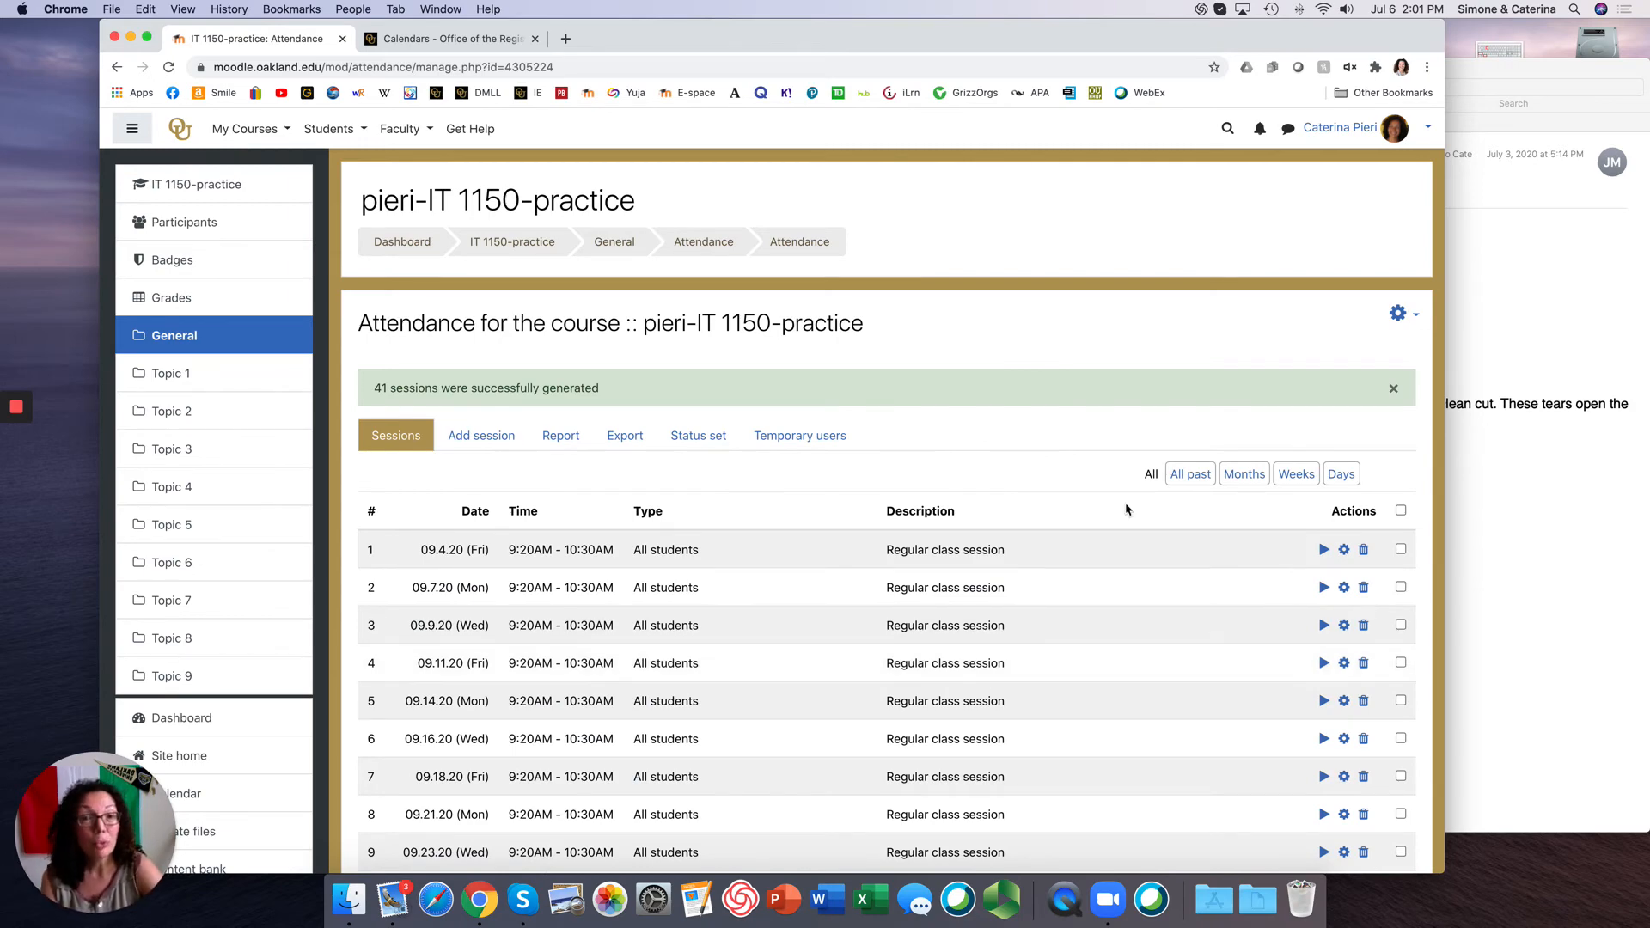
# Review the full list of generated attendance sessions, examining their dates and times through the end of the semester.
pyautogui.scroll(-2, 1127, 507)
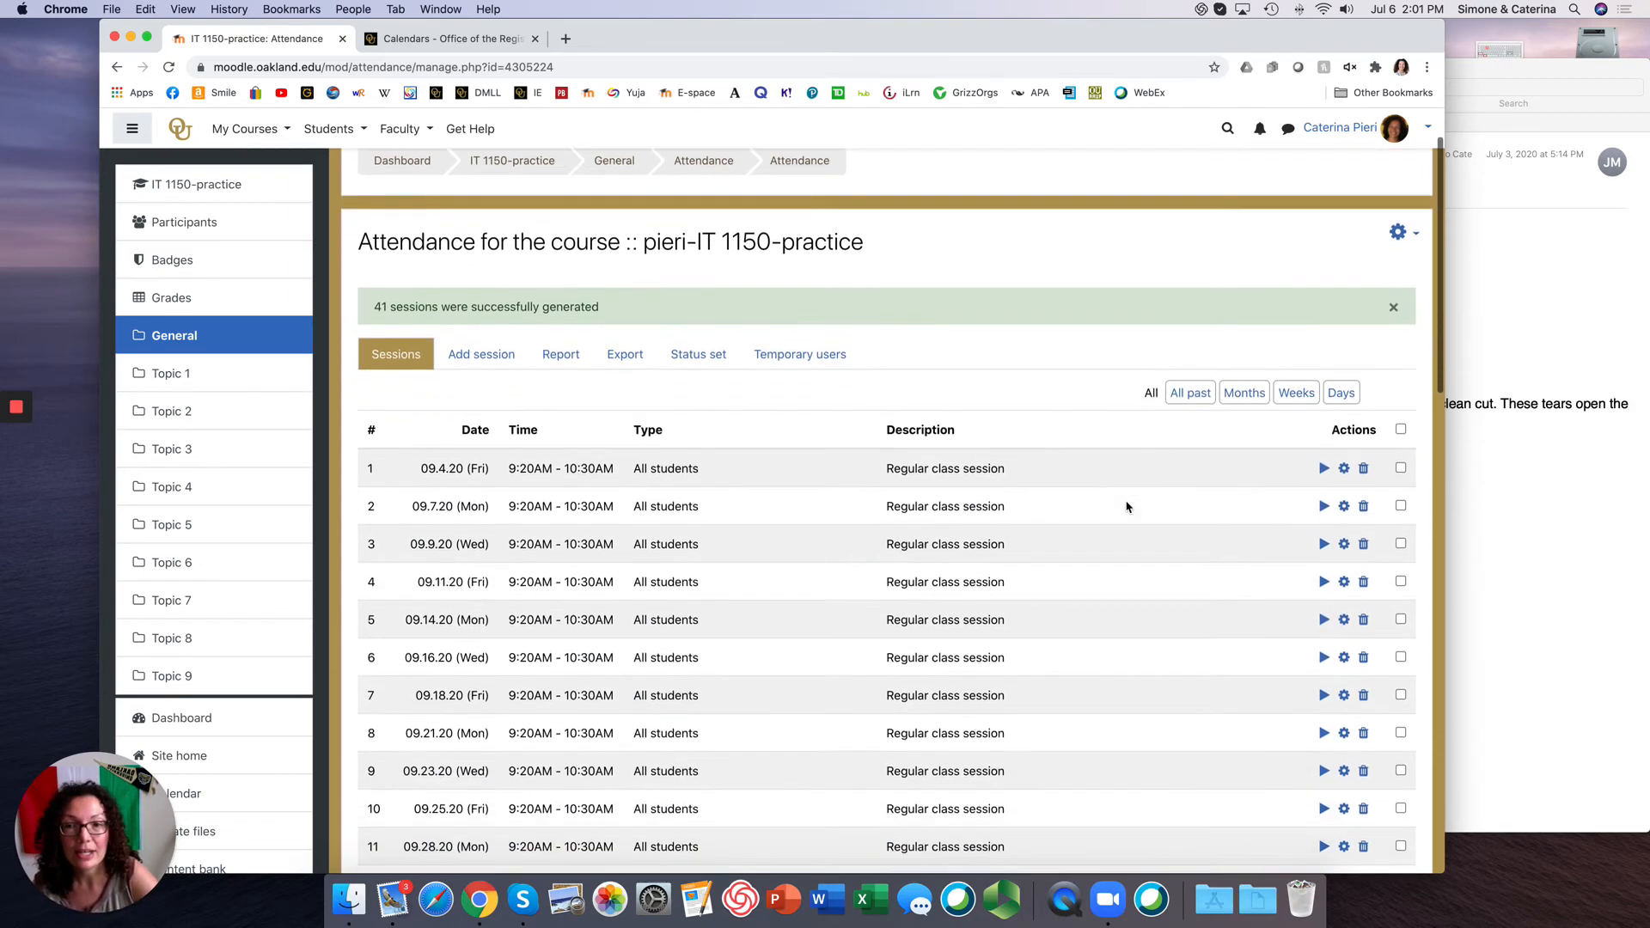
pyautogui.scroll(-2, 1128, 507)
pyautogui.scroll(-2, 1128, 507)
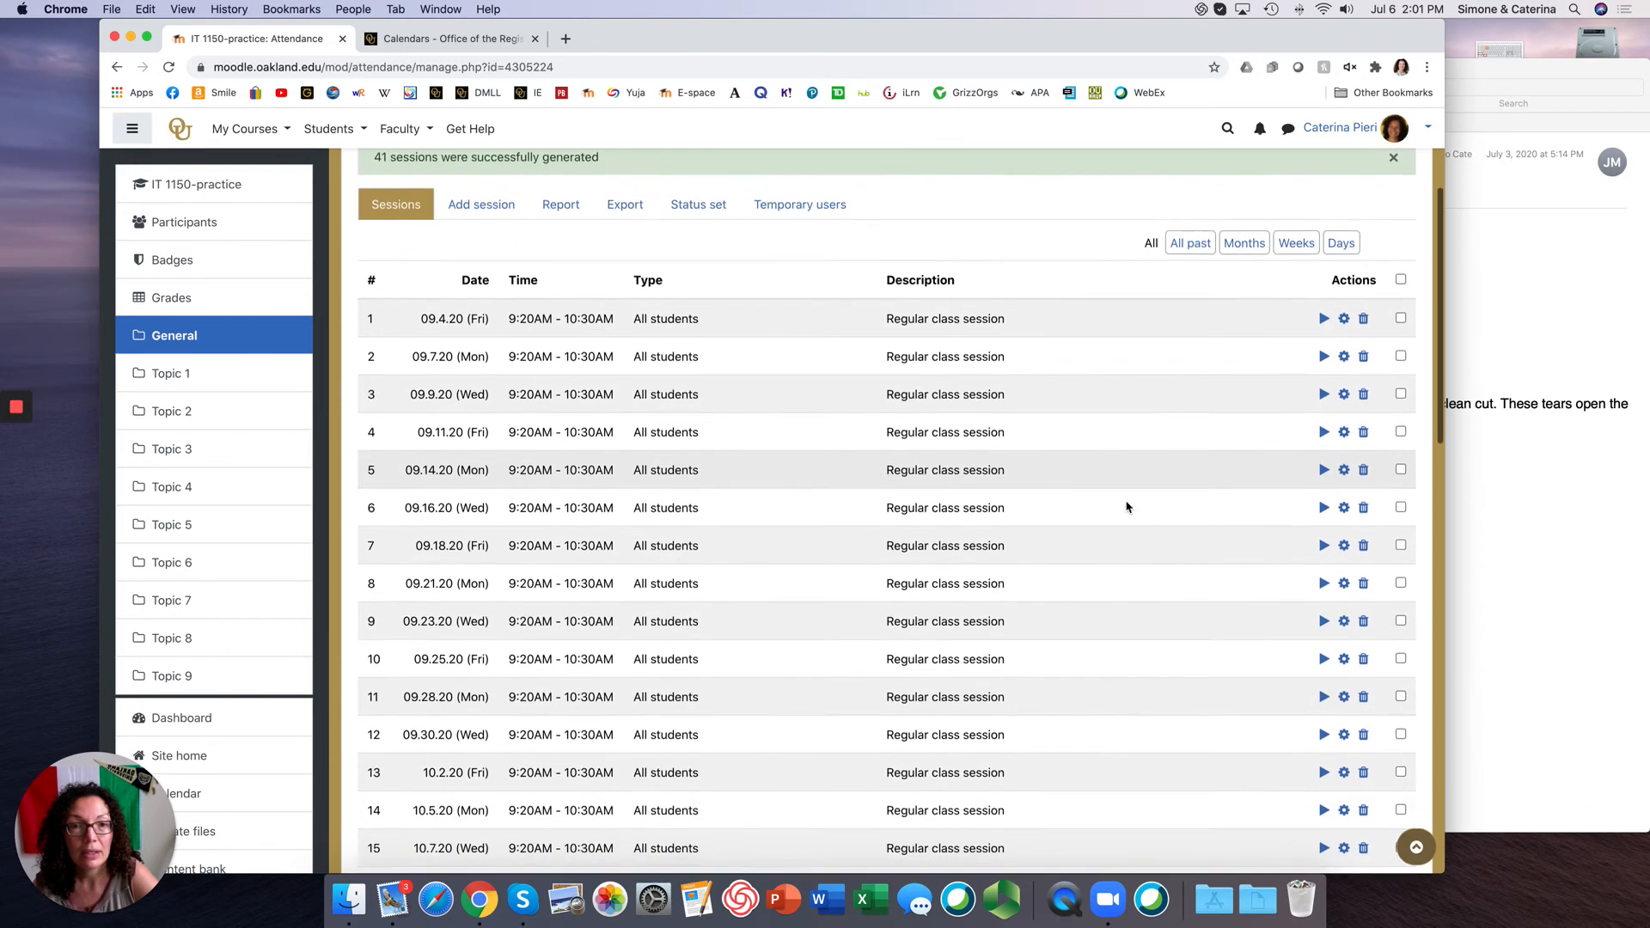
pyautogui.scroll(-1, 1127, 507)
pyautogui.scroll(-10, 1115, 507)
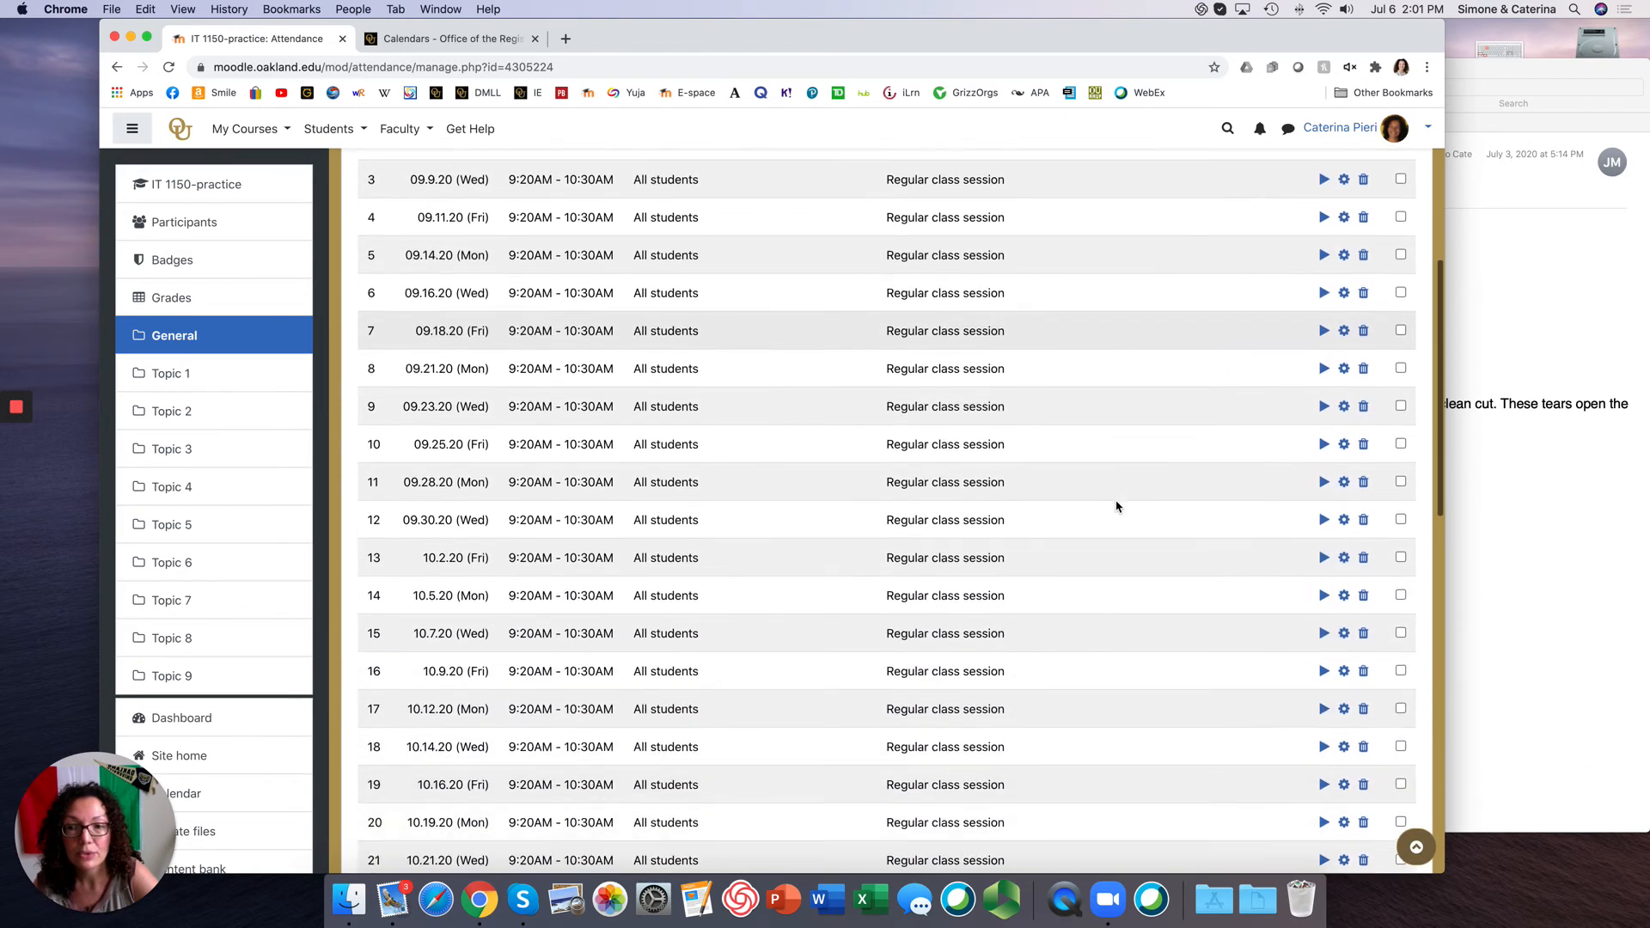
pyautogui.scroll(-12, 1117, 507)
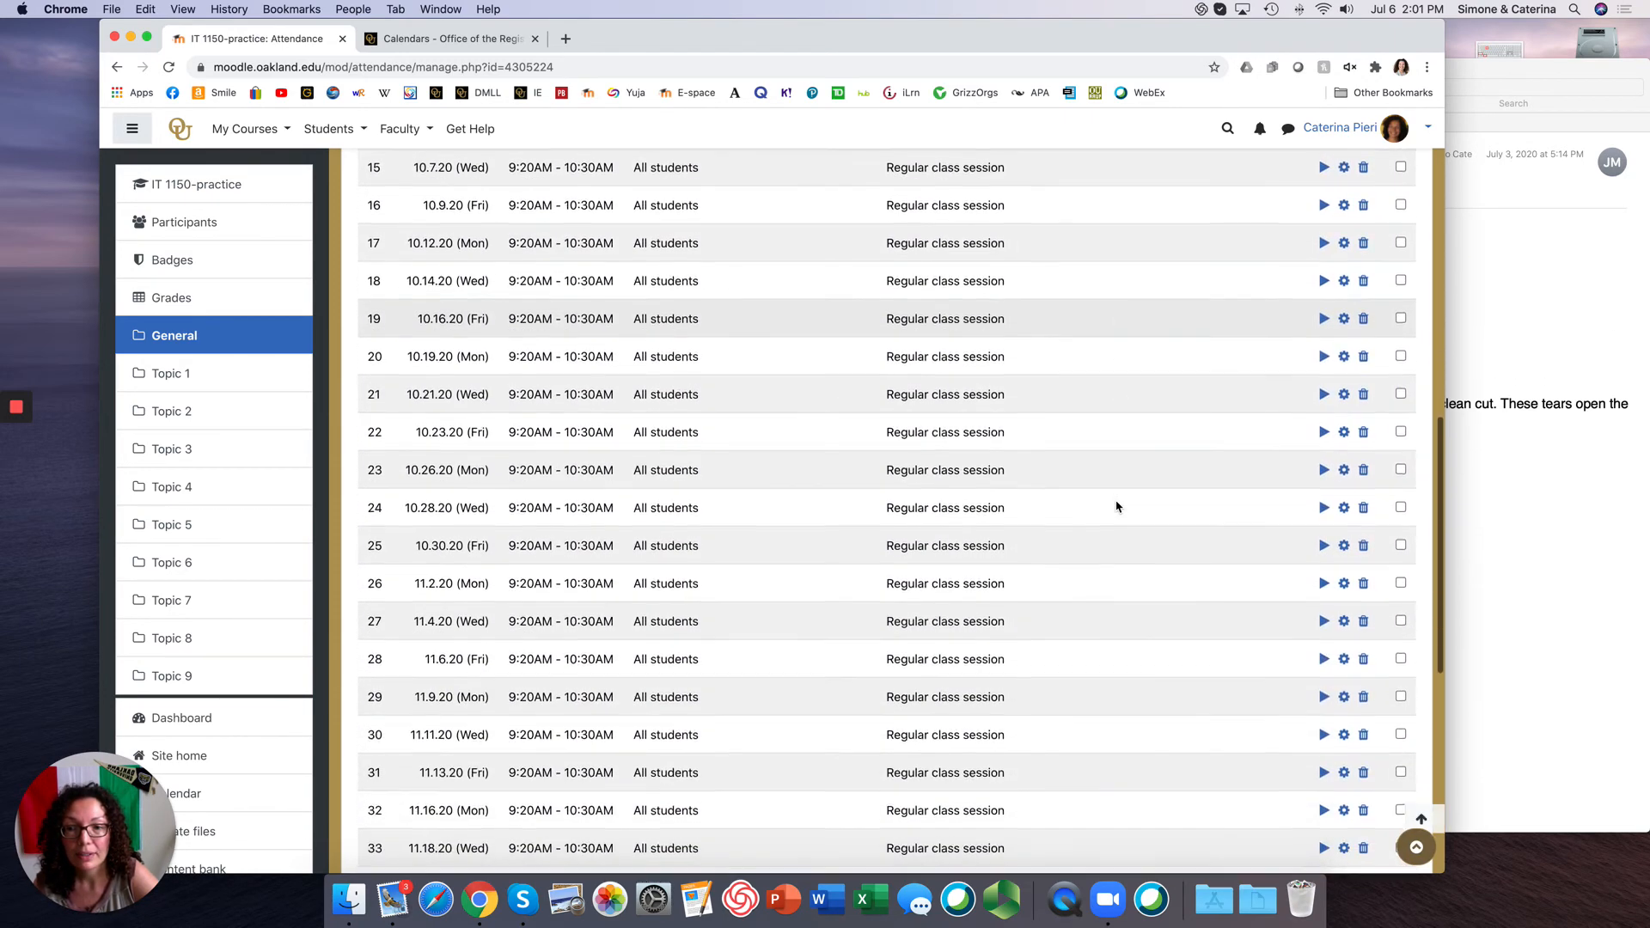
pyautogui.scroll(-1, 1116, 507)
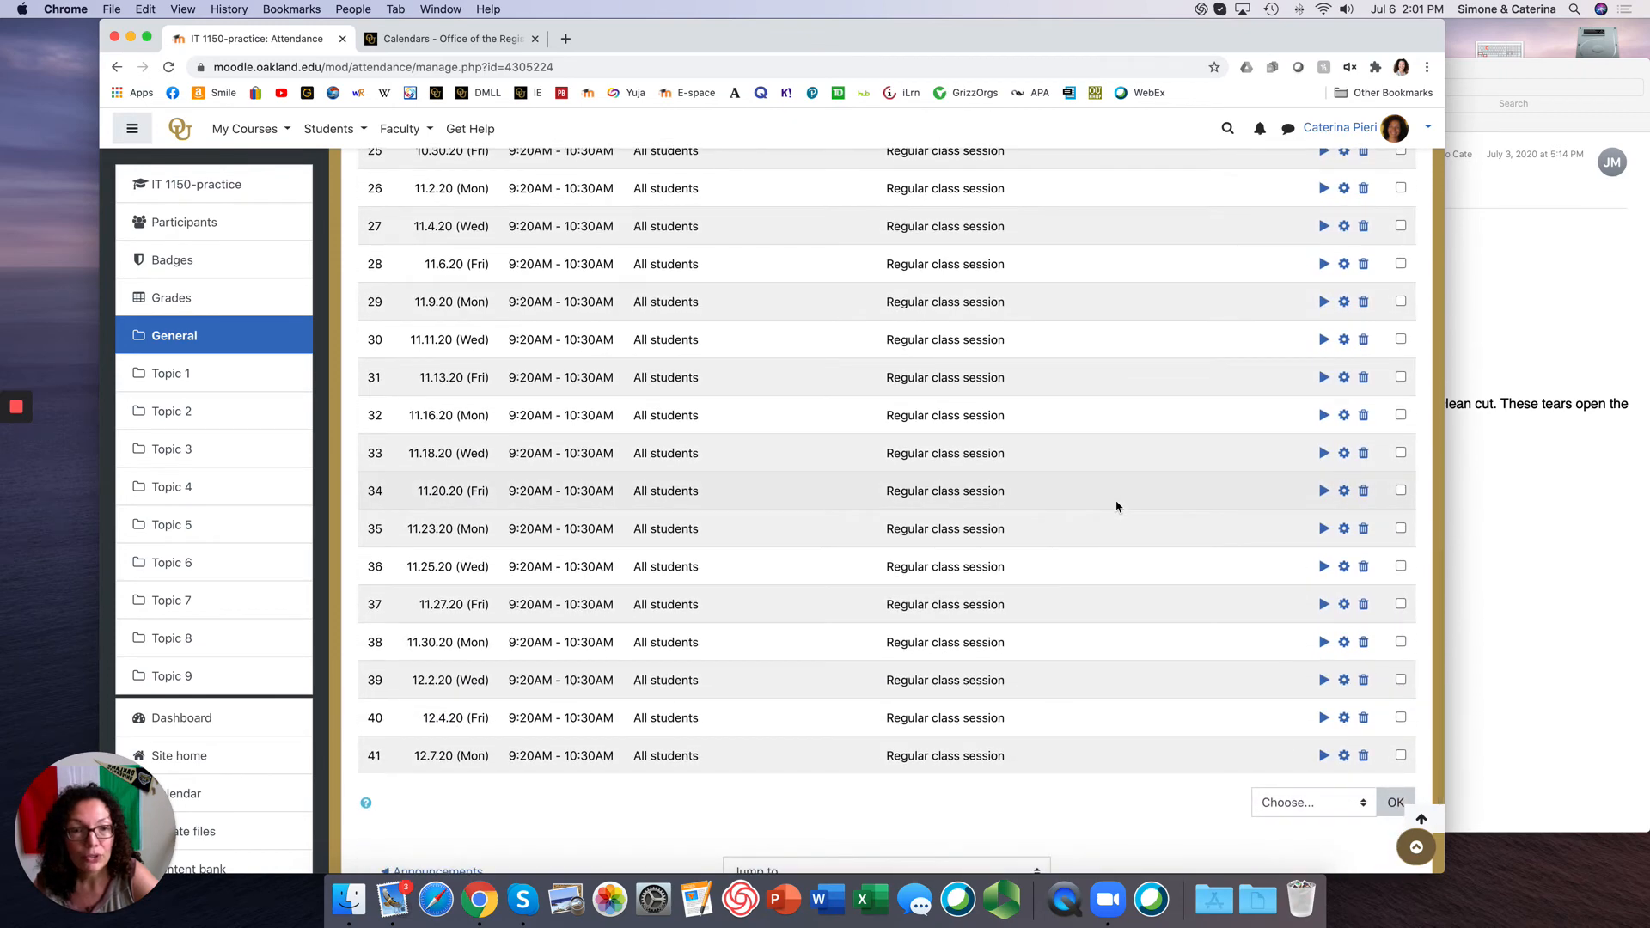
pyautogui.scroll(18, 1147, 683)
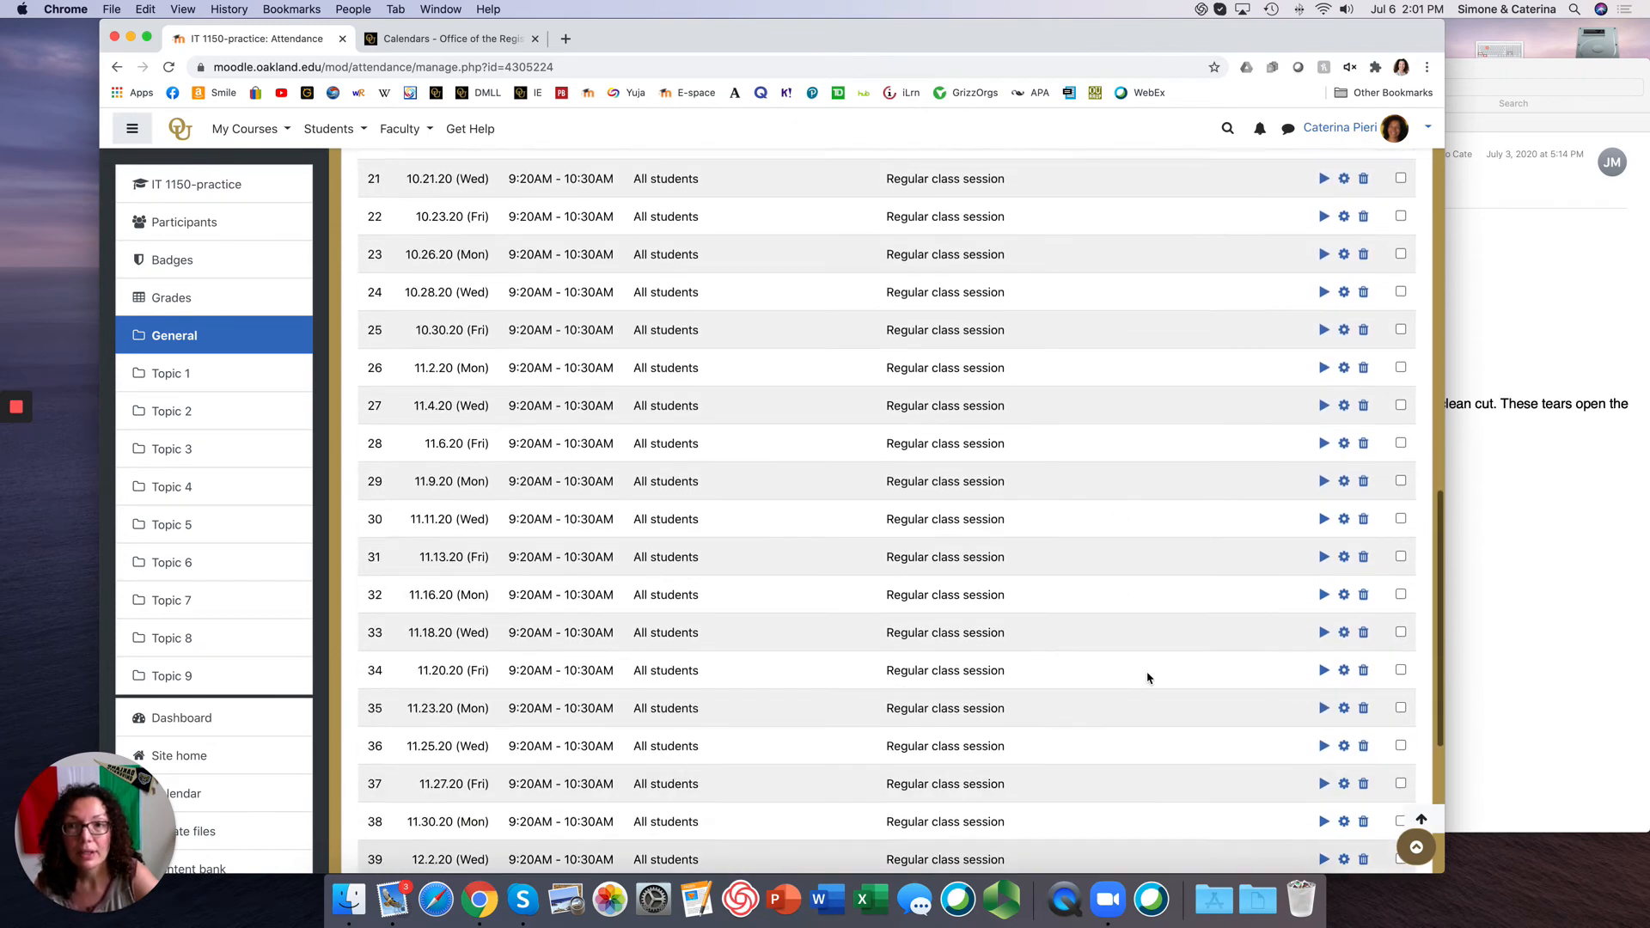
pyautogui.scroll(10, 1147, 679)
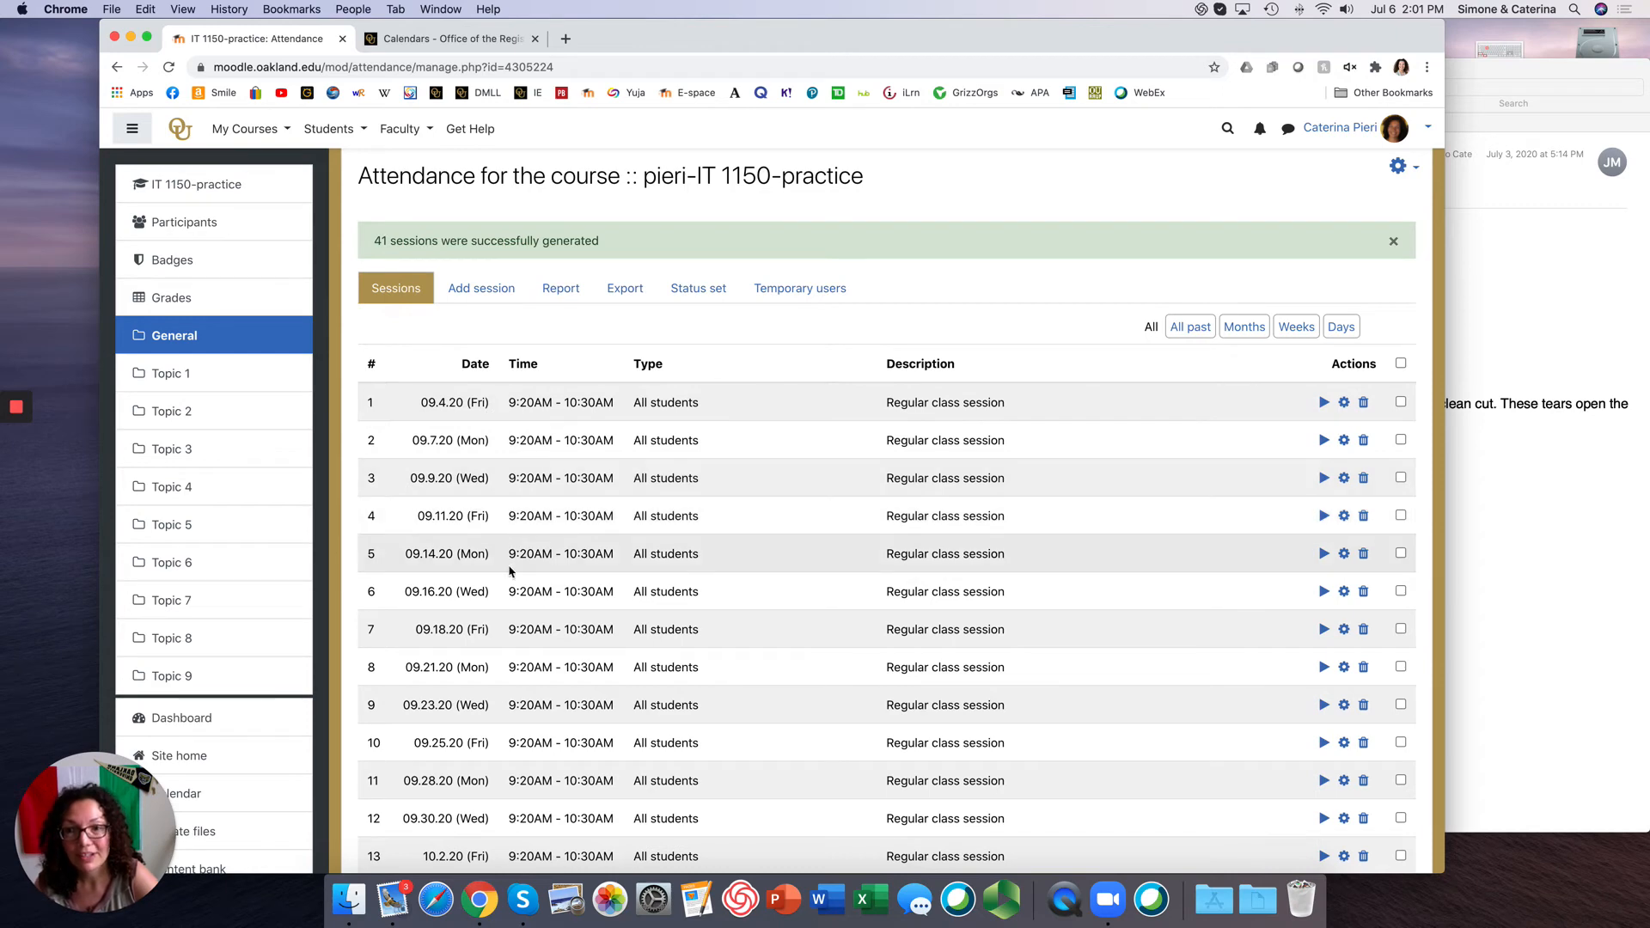
pyautogui.scroll(-10, 848, 573)
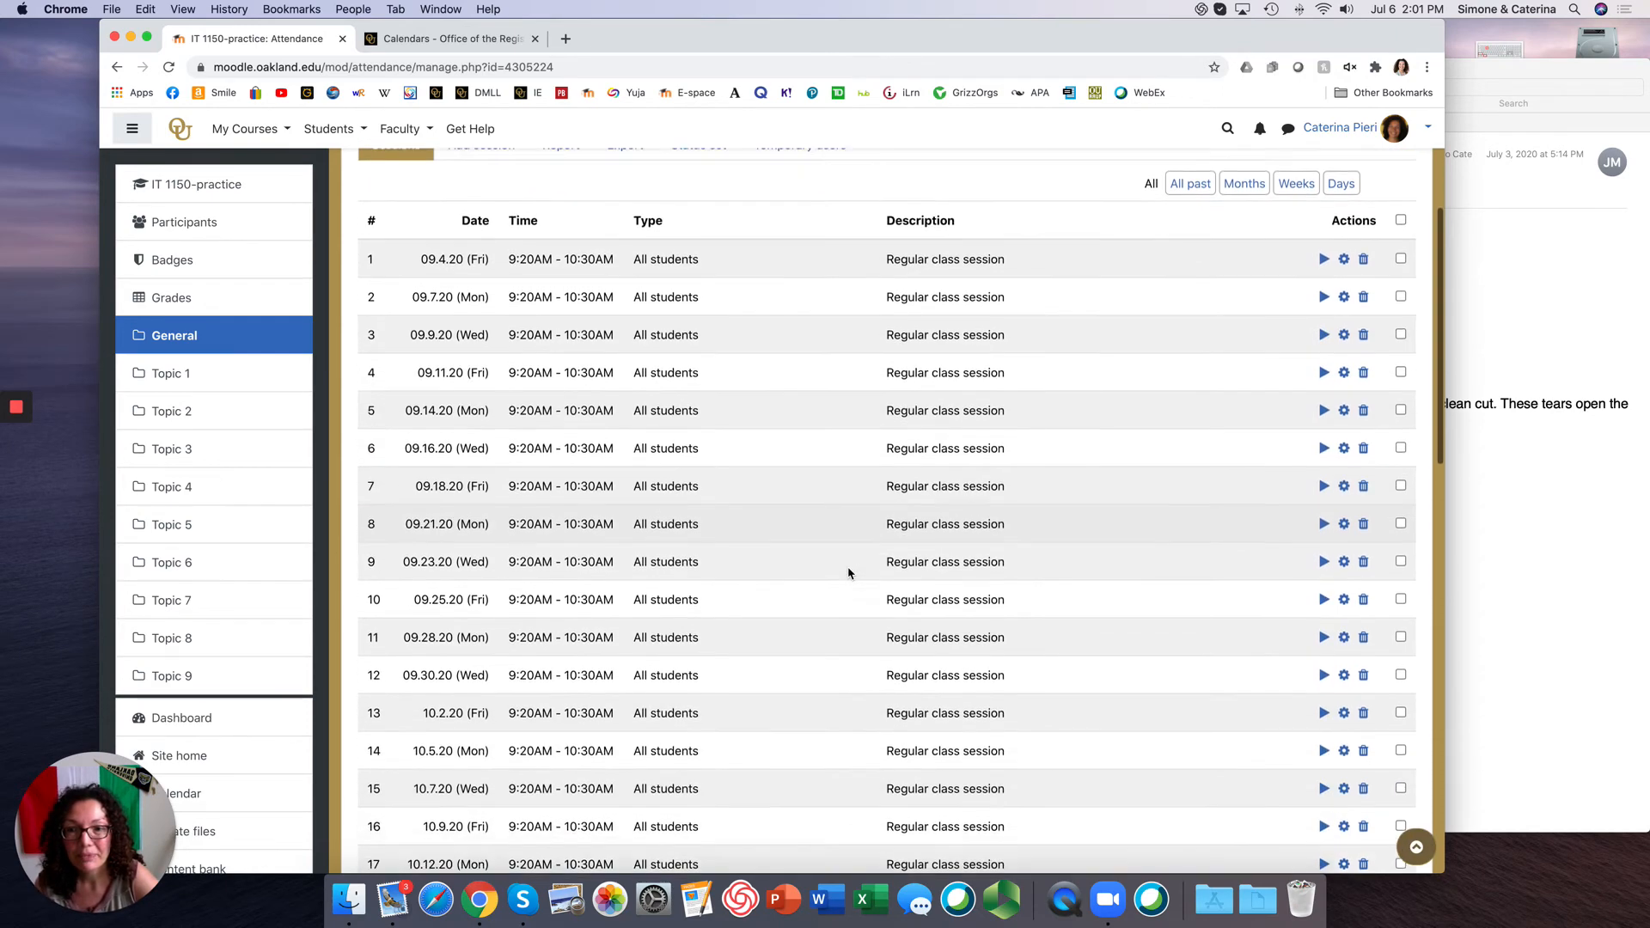
pyautogui.scroll(-15, 848, 572)
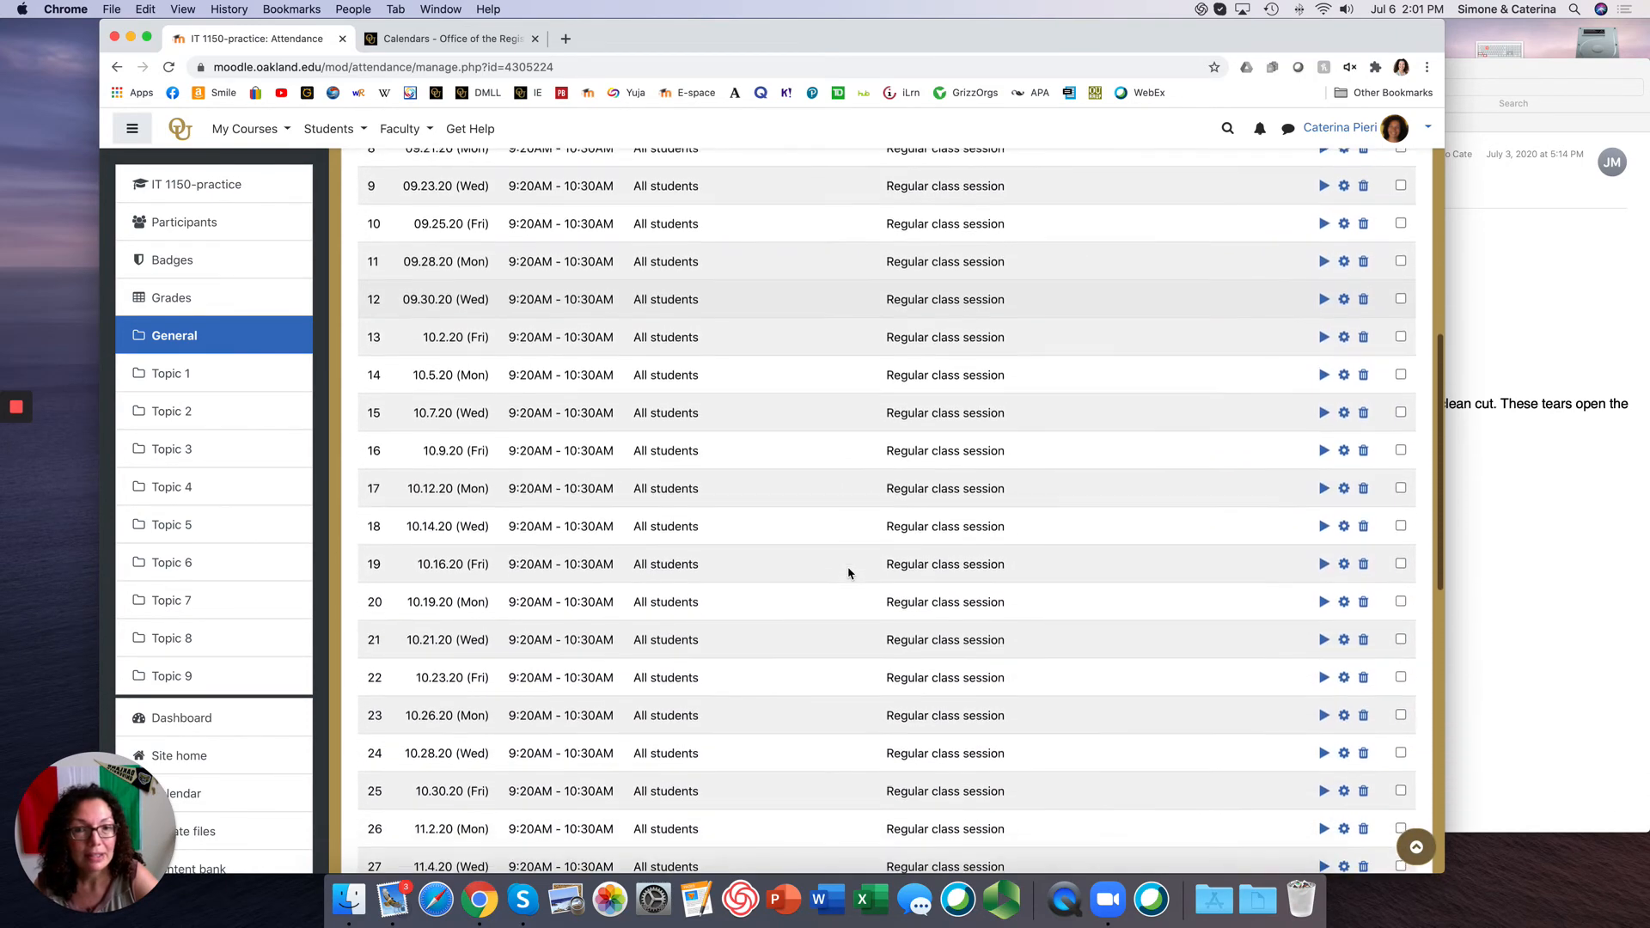
pyautogui.scroll(-9, 849, 573)
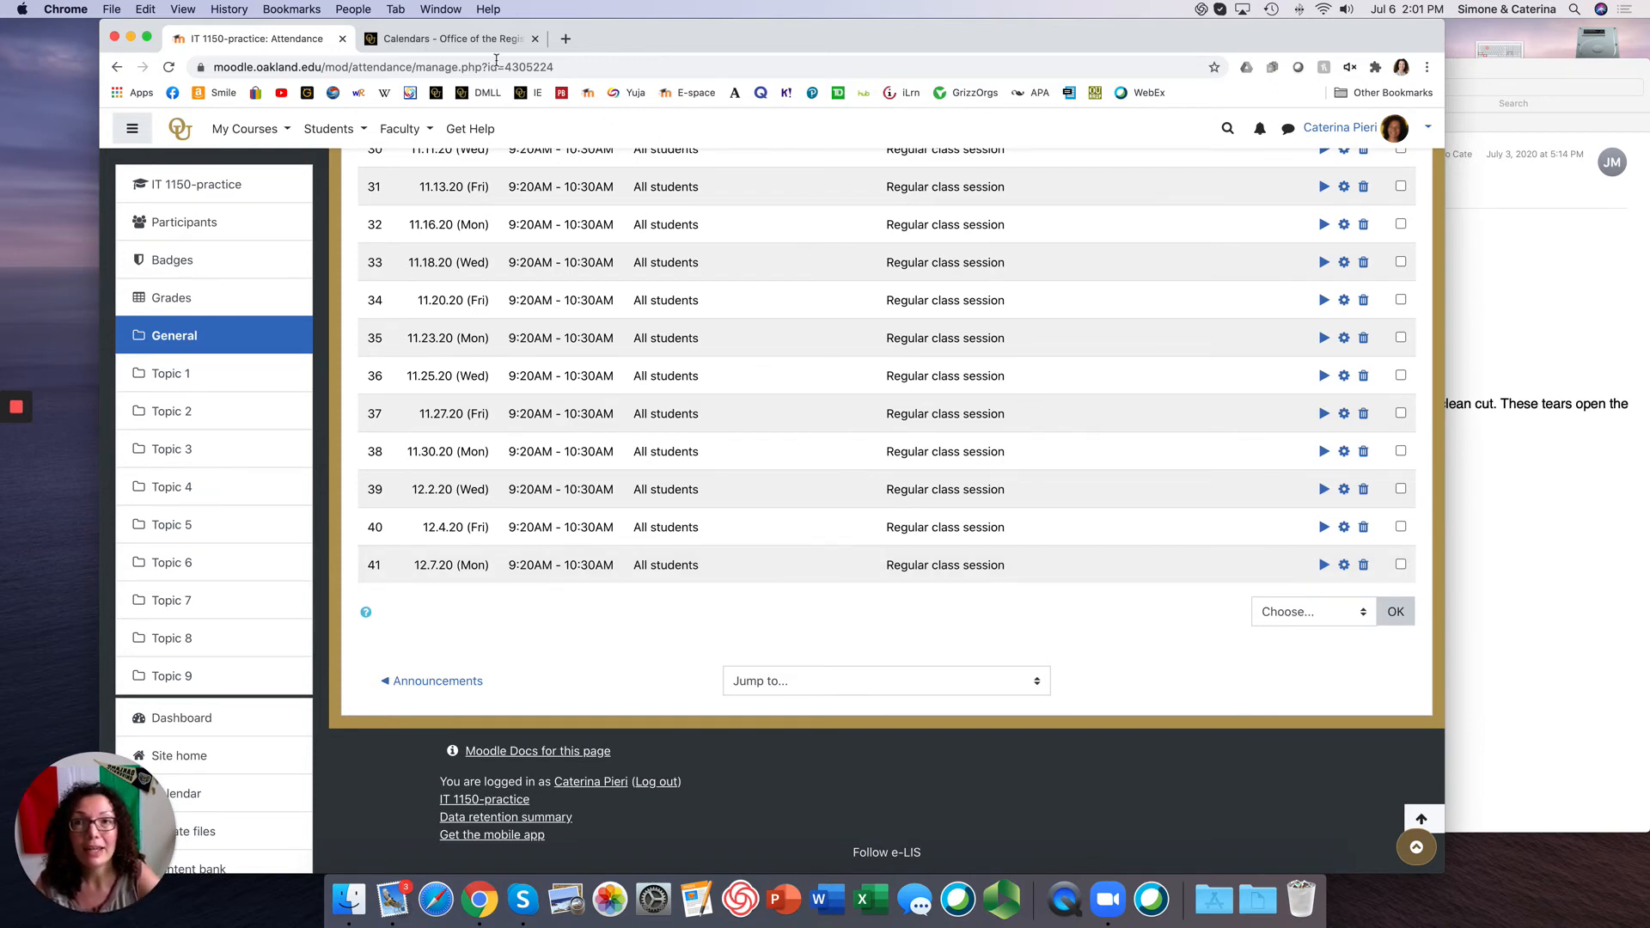
# Check the October fall break dates on the registrar's calendar and delete the 16 October 2020 session from the attendance list.
pyautogui.click(469, 47)
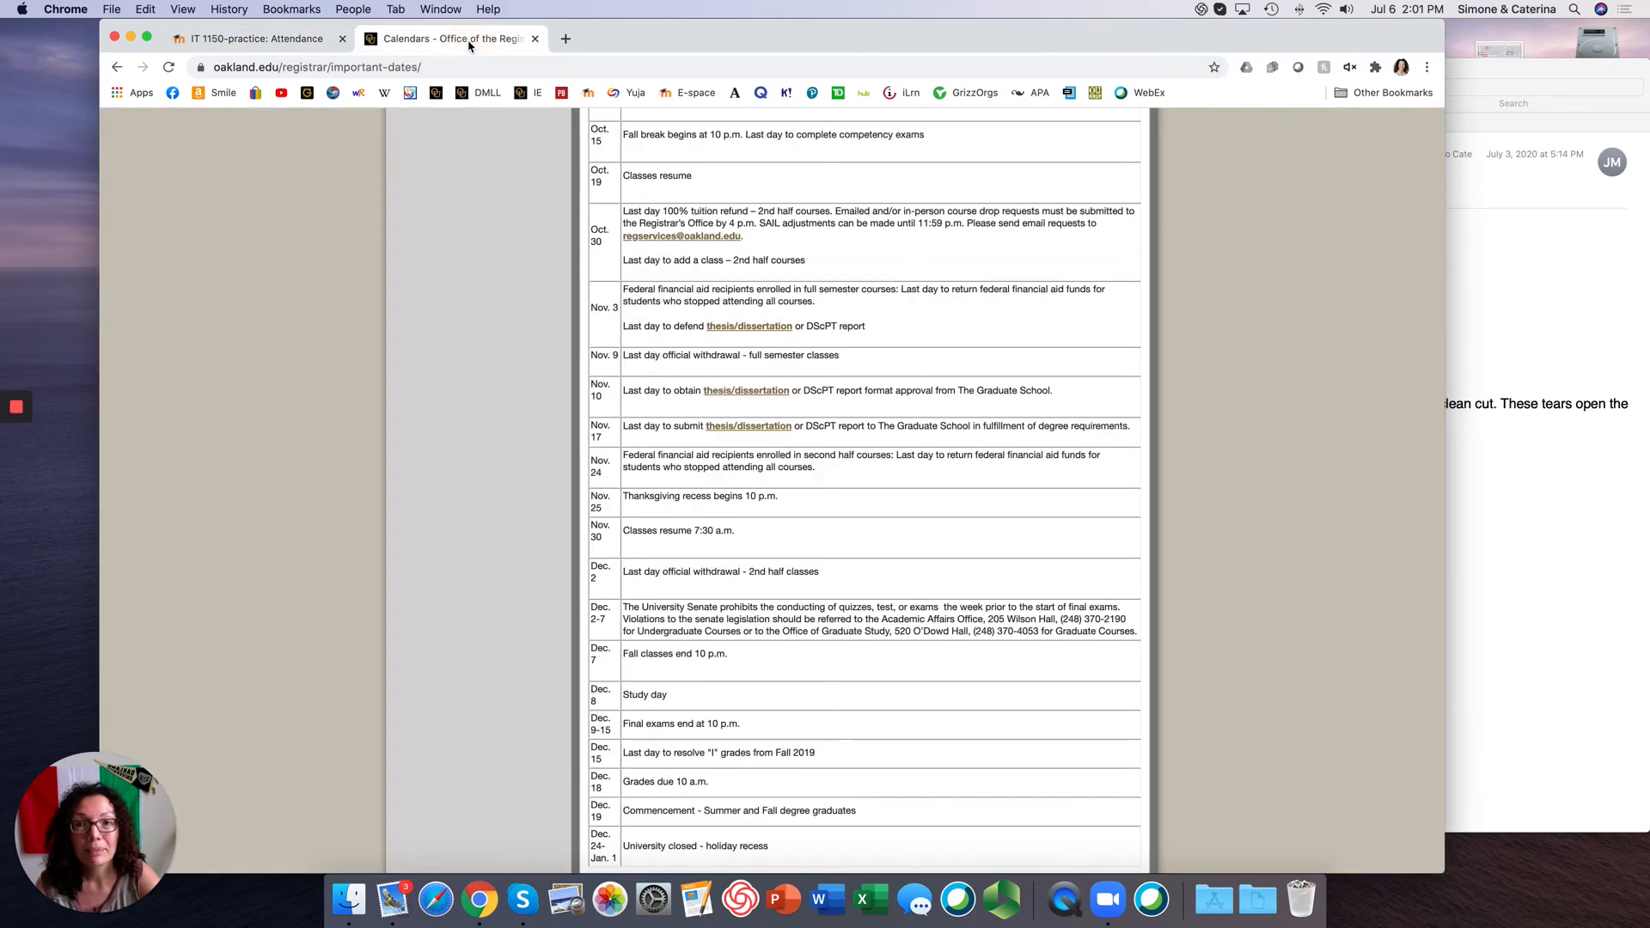
pyautogui.scroll(5, 495, 283)
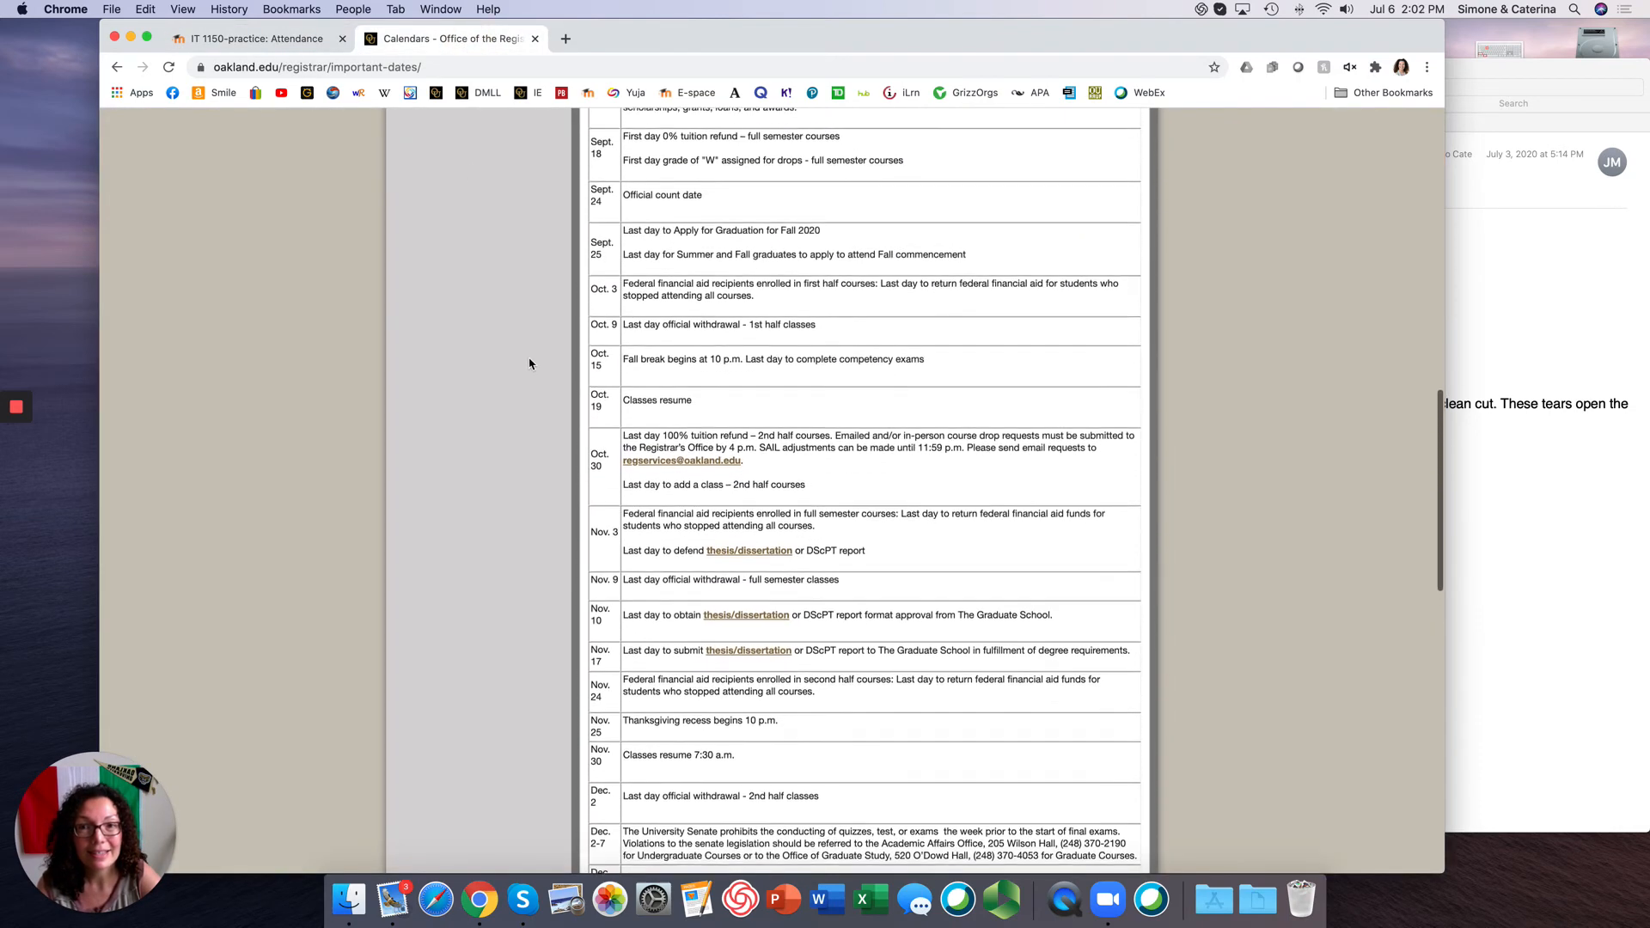
pyautogui.scroll(1, 646, 400)
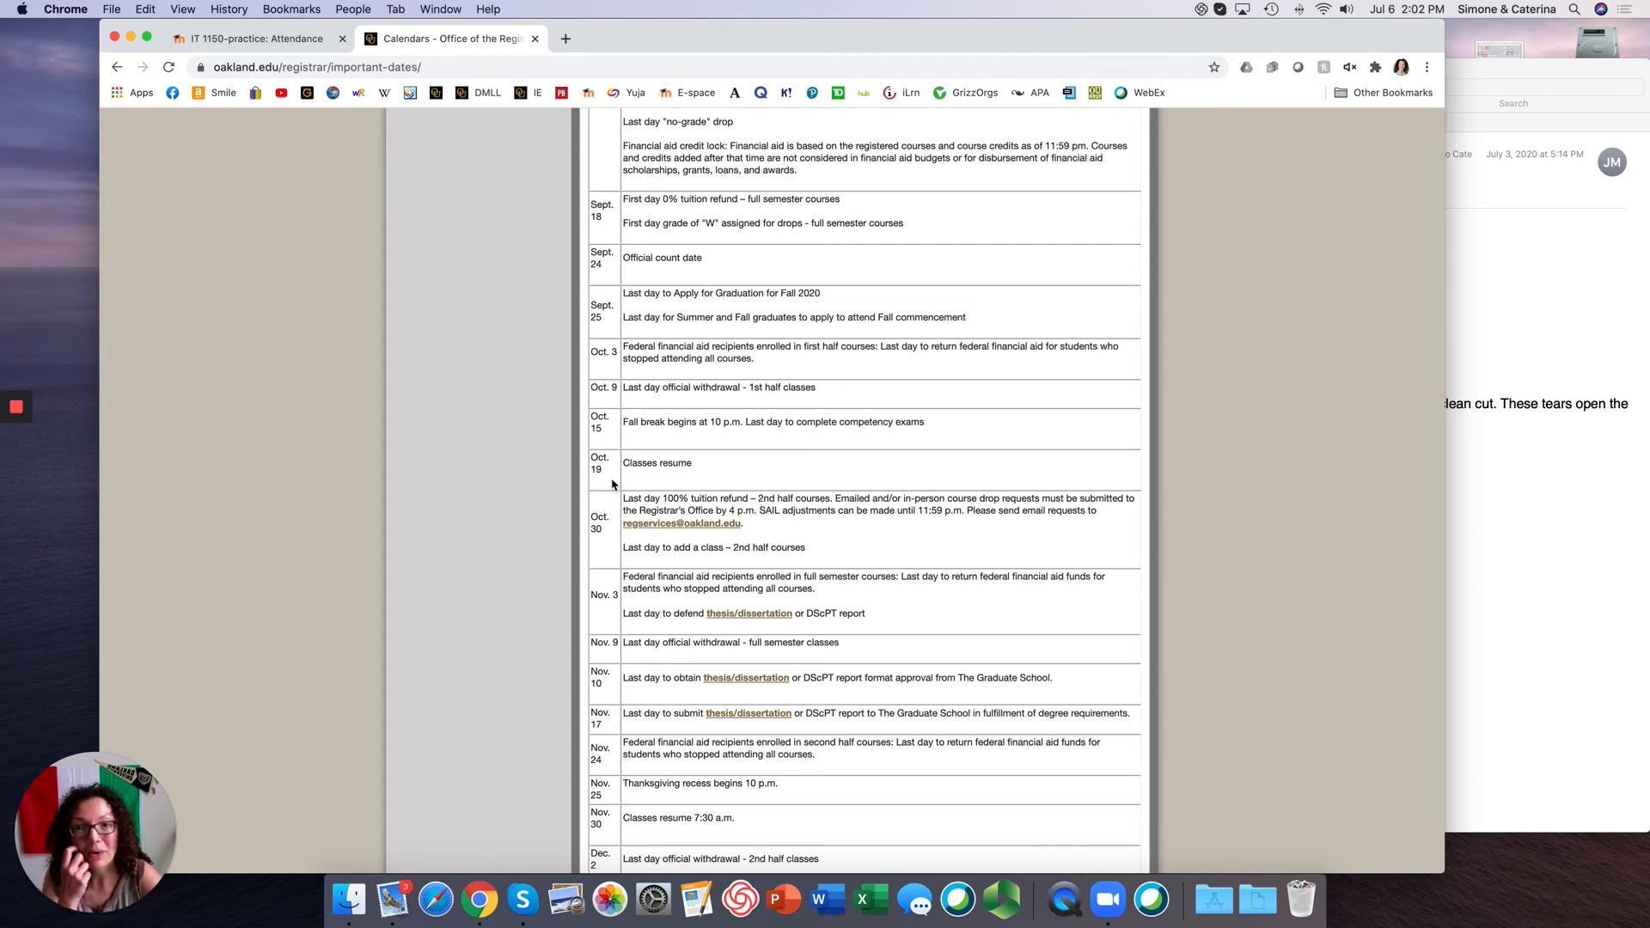
pyautogui.click(257, 39)
pyautogui.scroll(10, 756, 418)
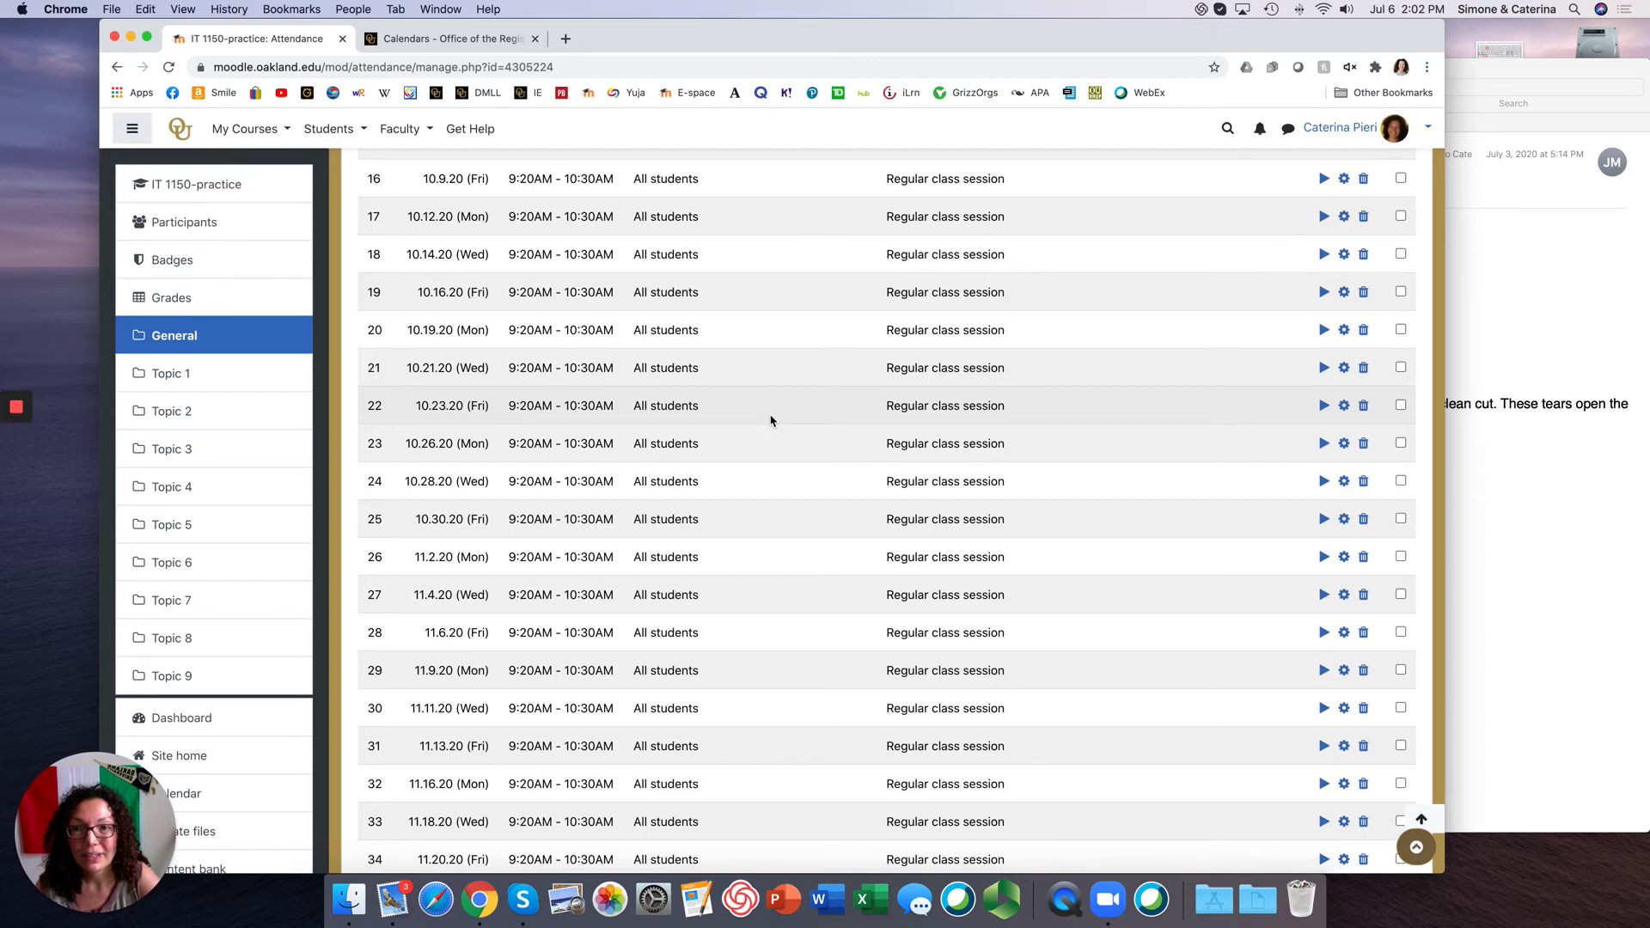
pyautogui.scroll(3, 771, 420)
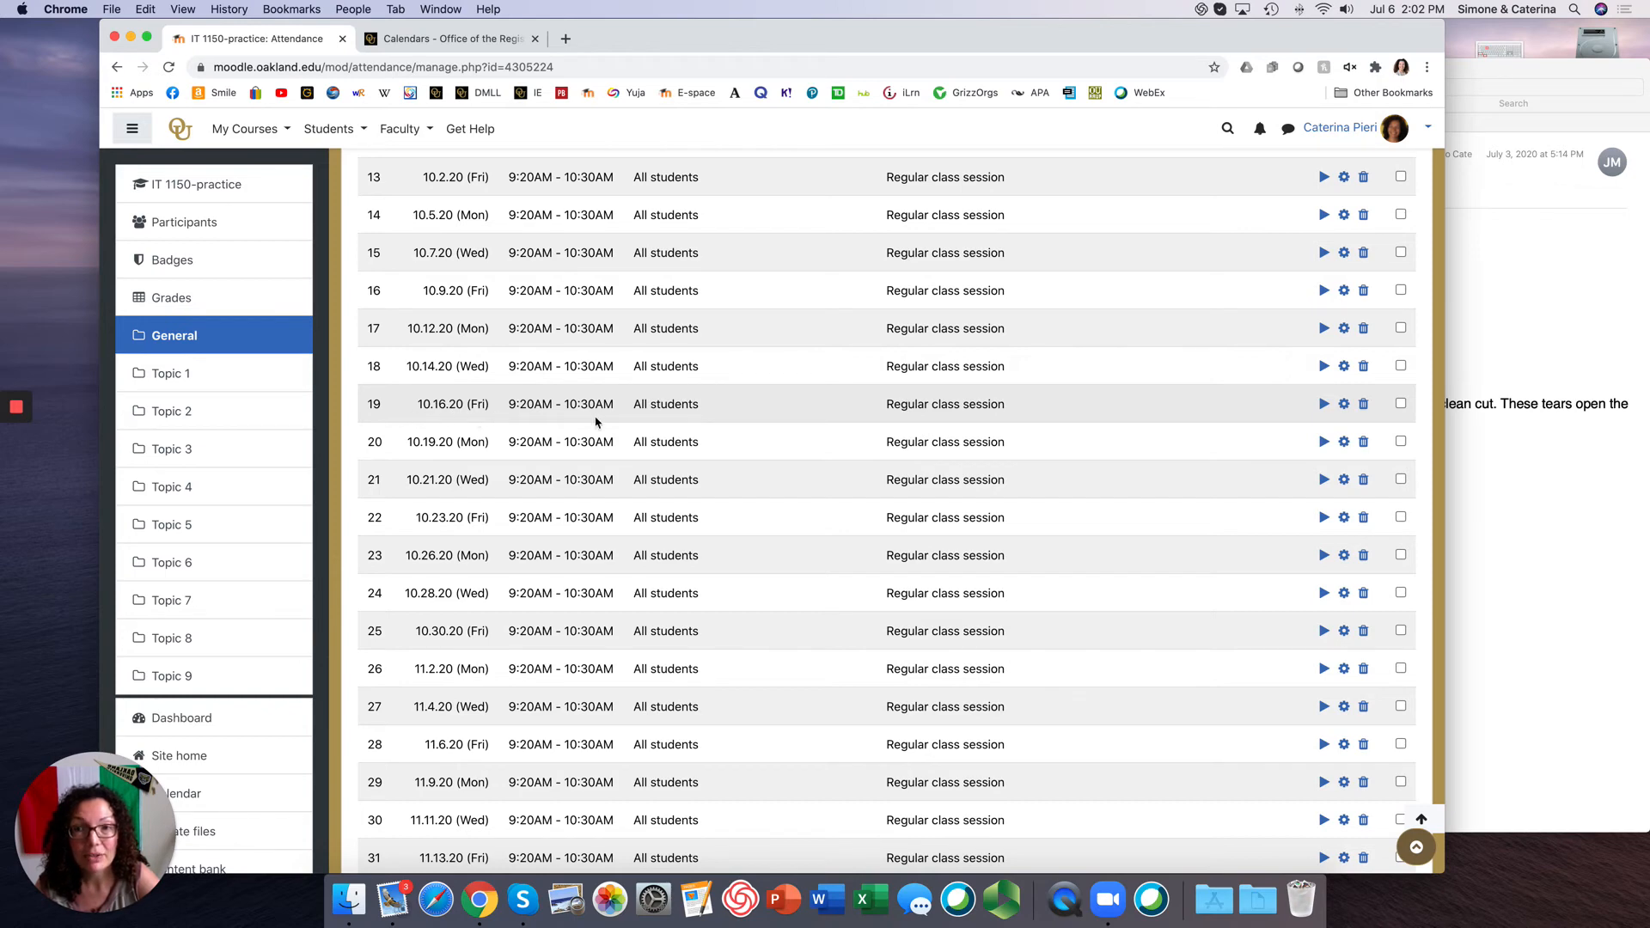
pyautogui.click(1364, 405)
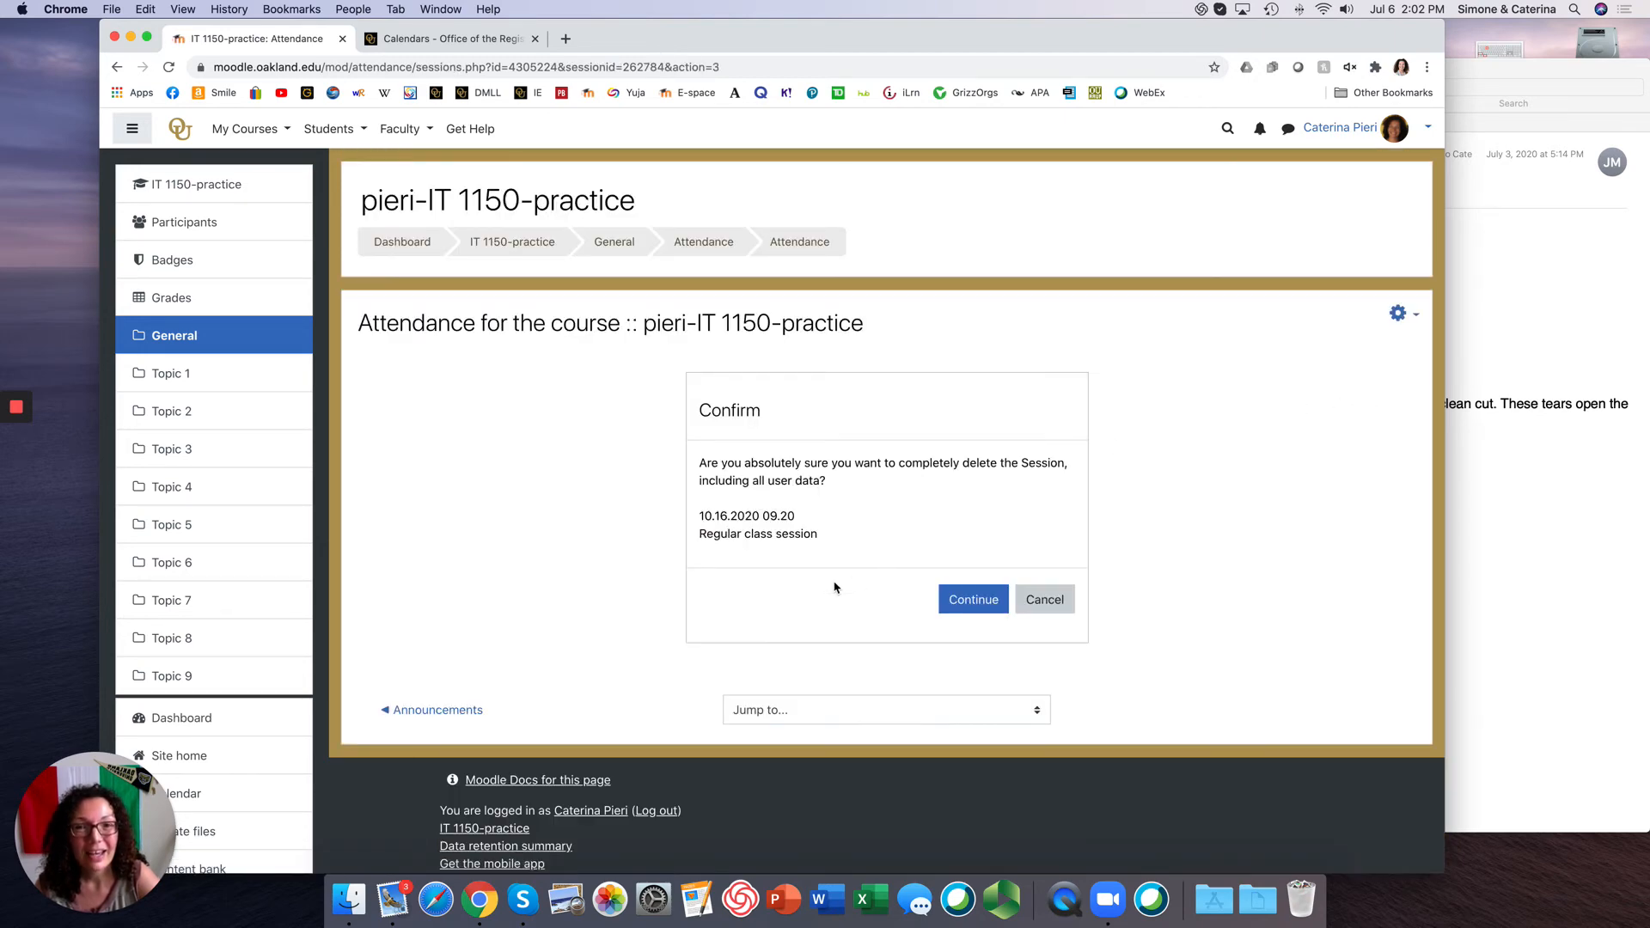
pyautogui.click(980, 607)
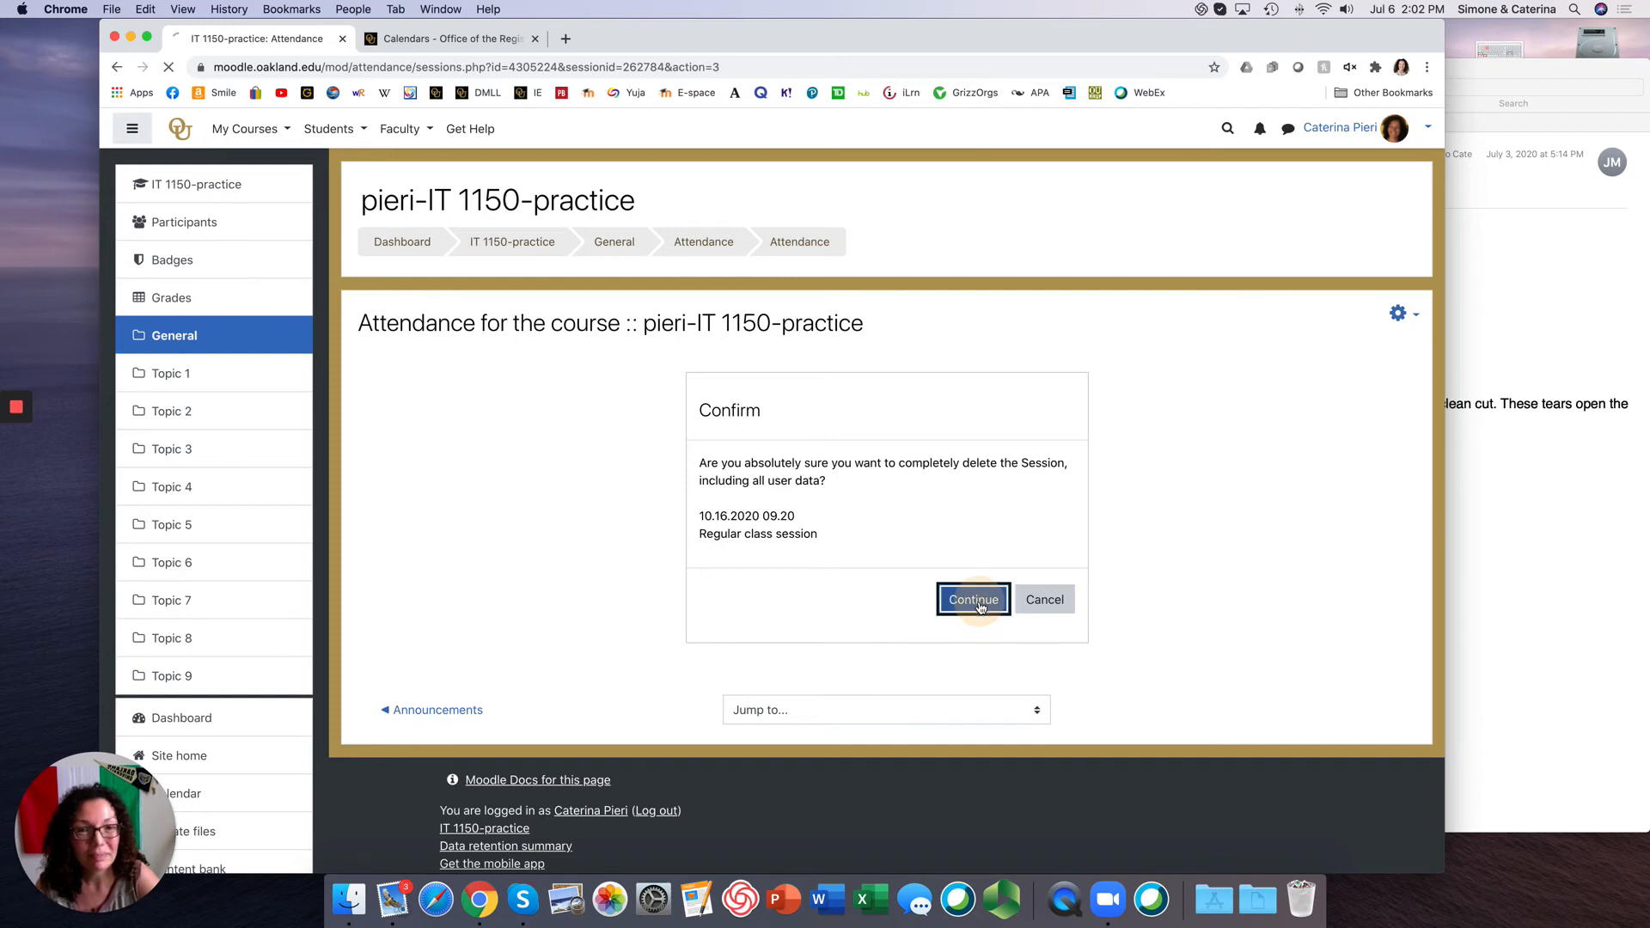
# Review the remaining attendance sessions, then open the attendance-taking page for the 4 September session.
pyautogui.scroll(-5, 1096, 627)
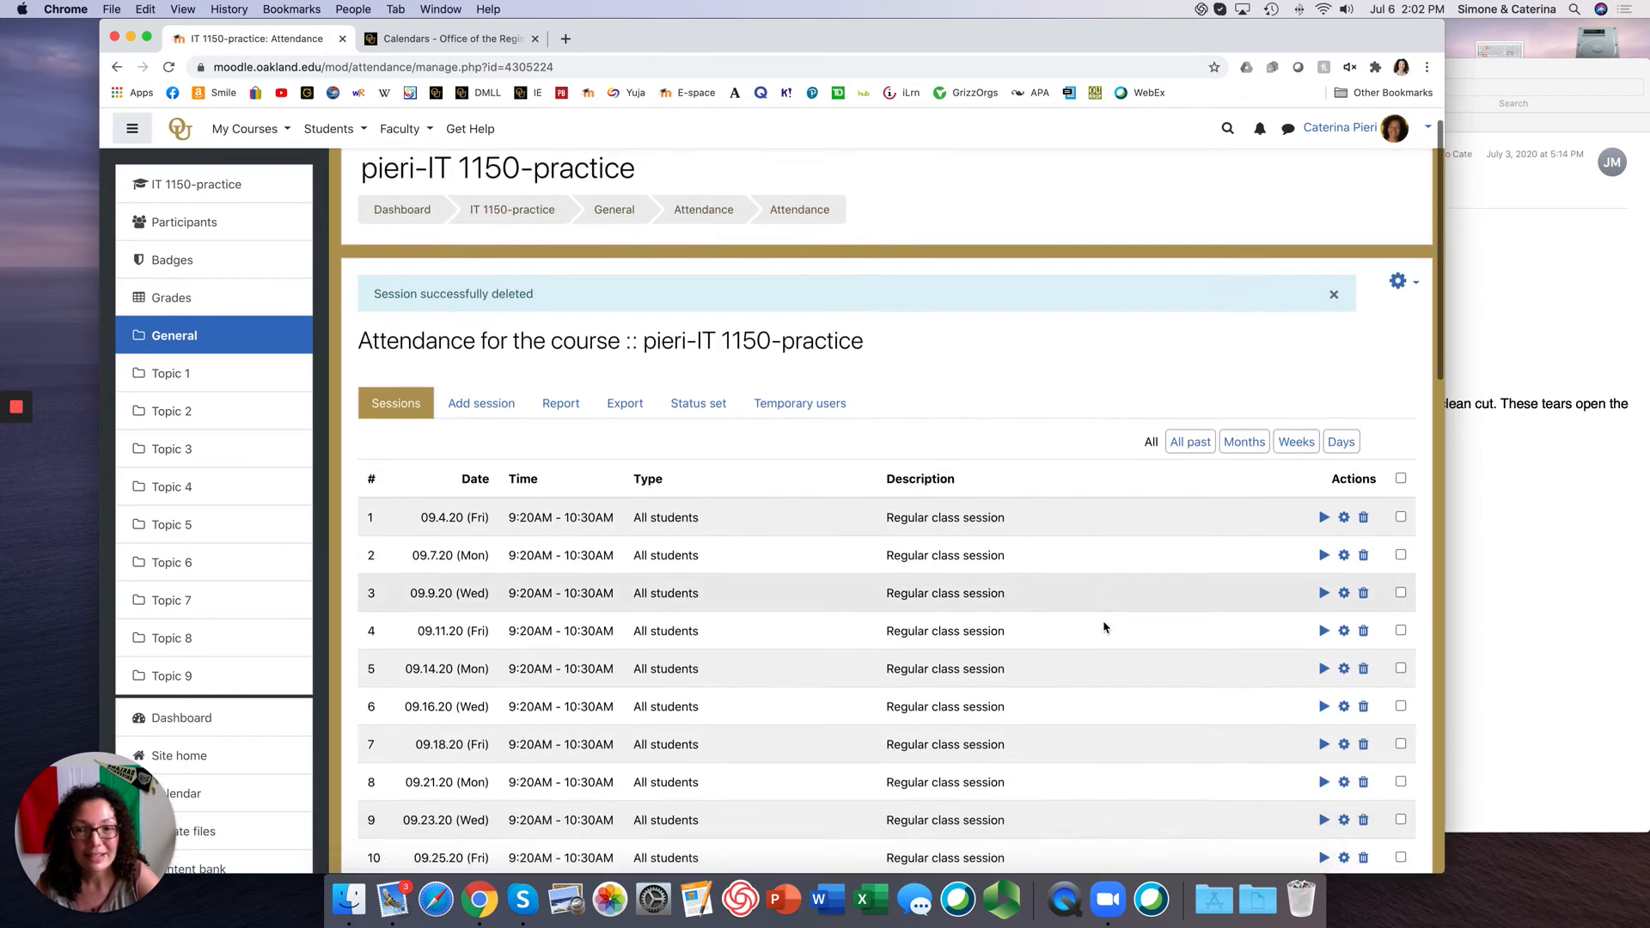
pyautogui.scroll(-2, 1104, 626)
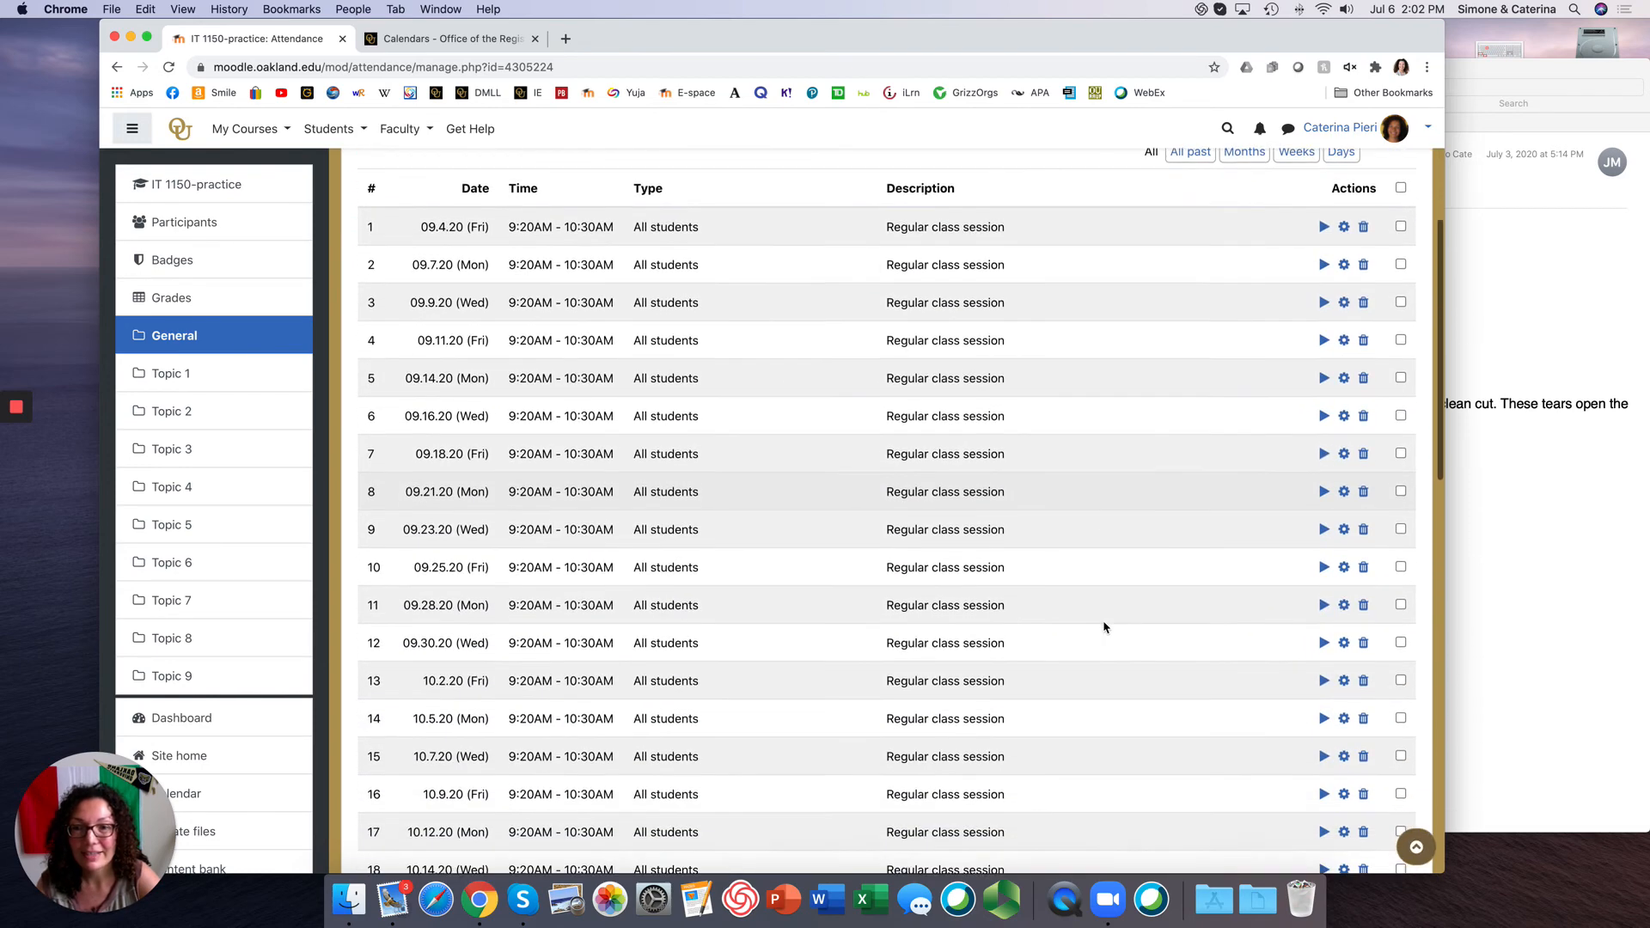
pyautogui.scroll(-2, 1103, 626)
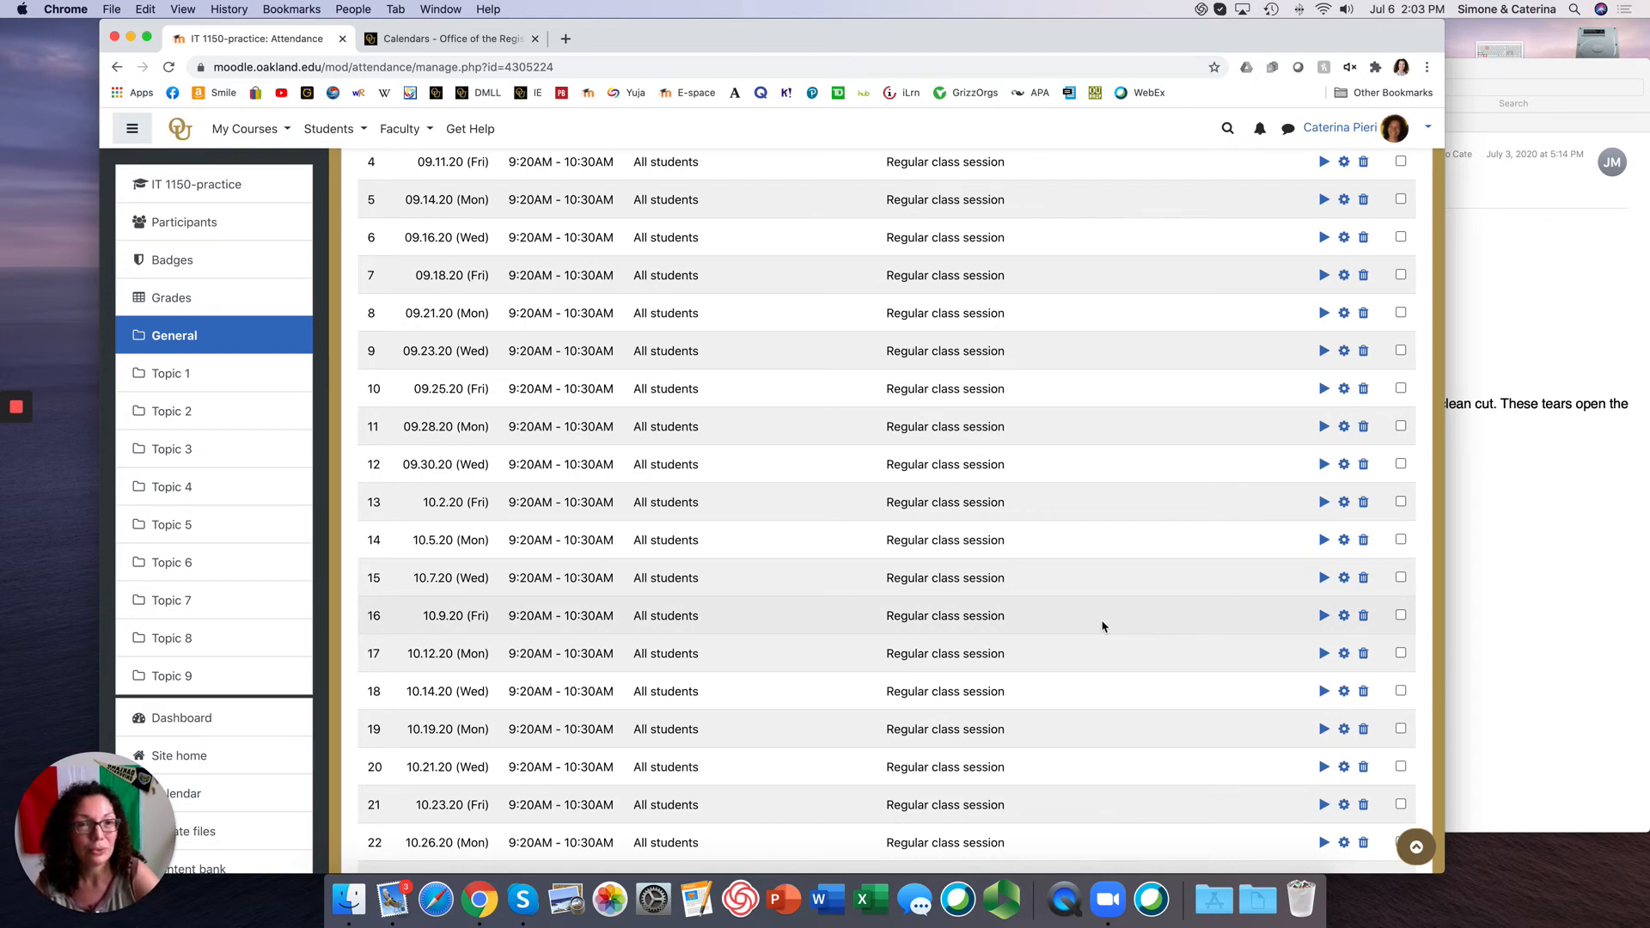
pyautogui.scroll(-4, 1105, 626)
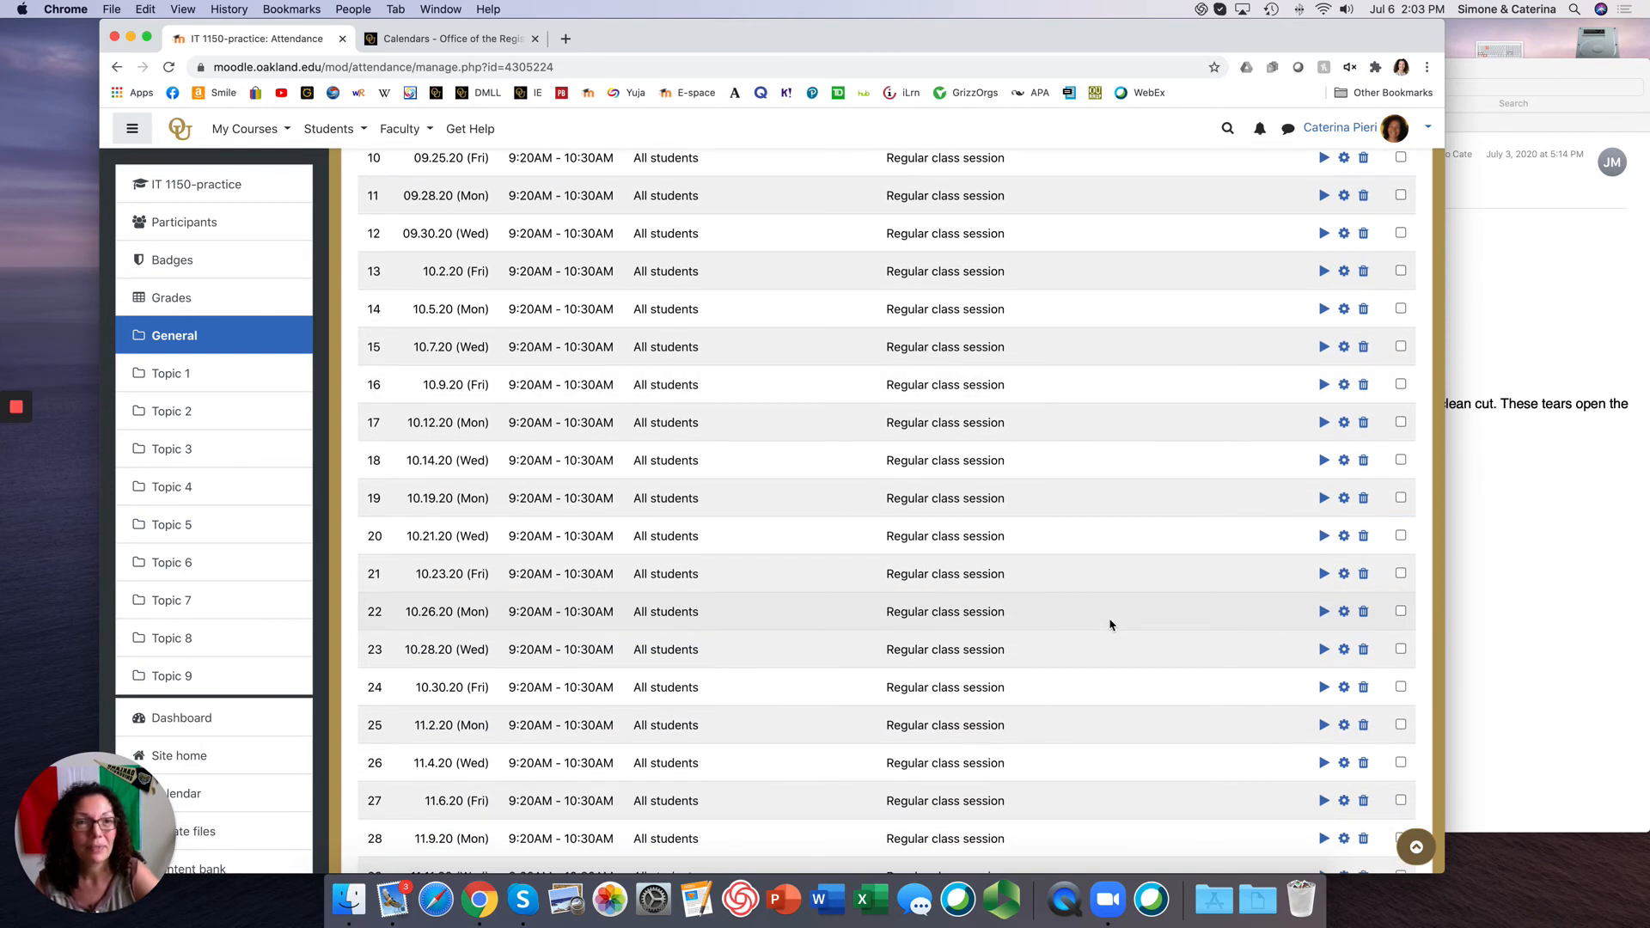
pyautogui.scroll(10, 1109, 625)
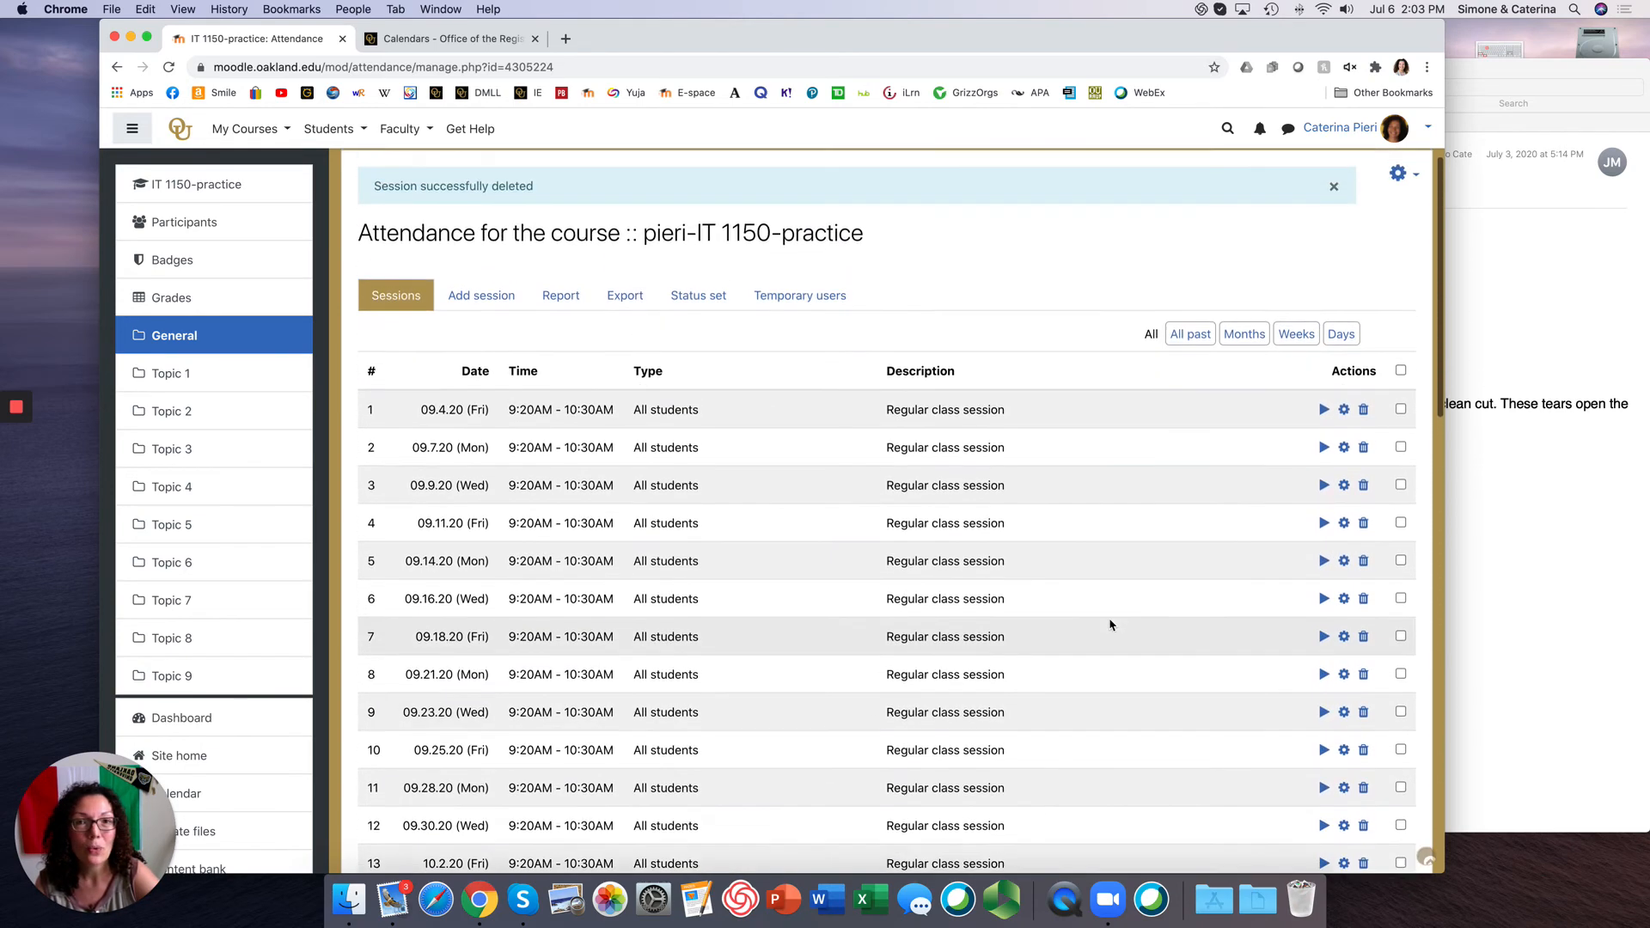
pyautogui.scroll(2, 1109, 624)
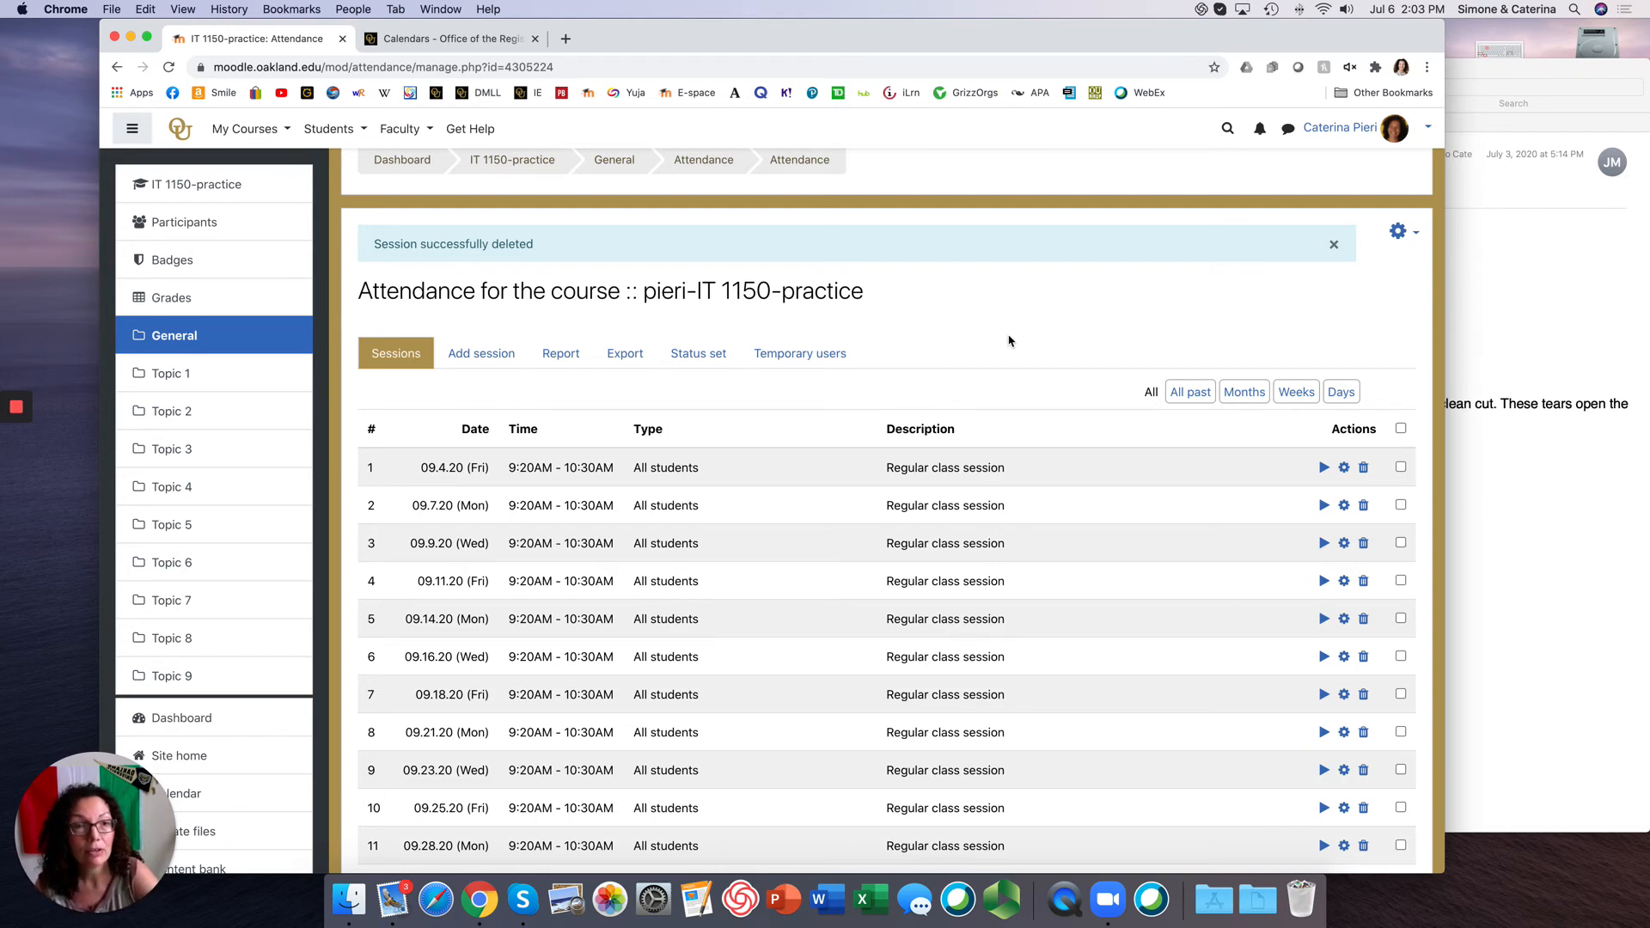
pyautogui.click(1324, 469)
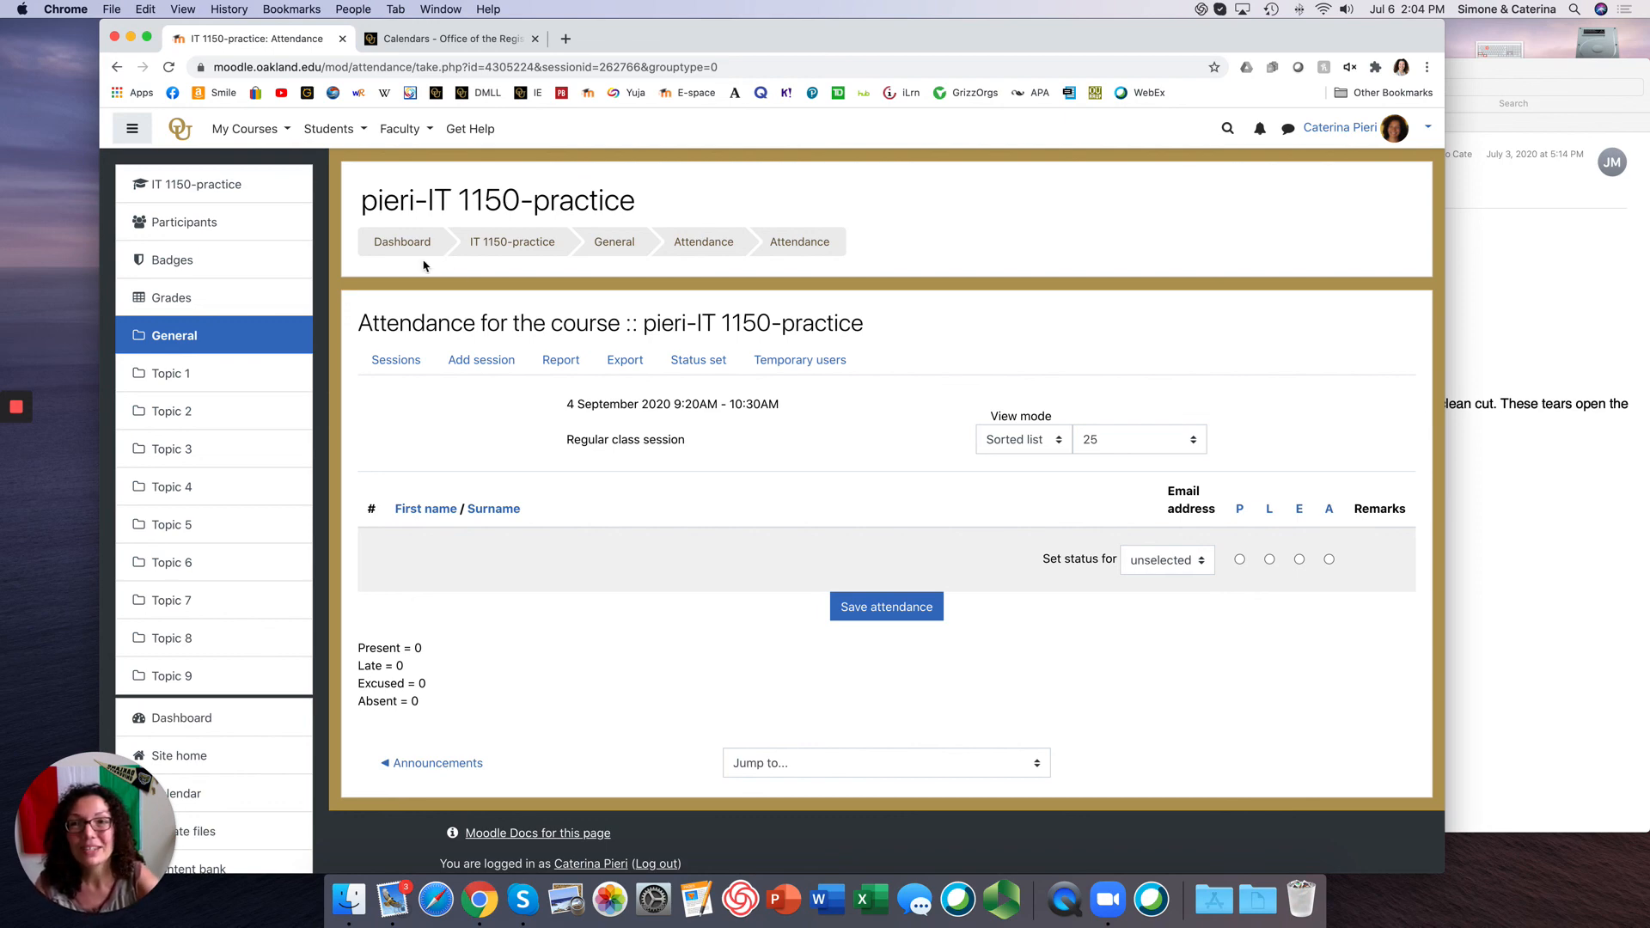
# Return to the IT 1150-practice course page and turn editing off.
pyautogui.click(527, 244)
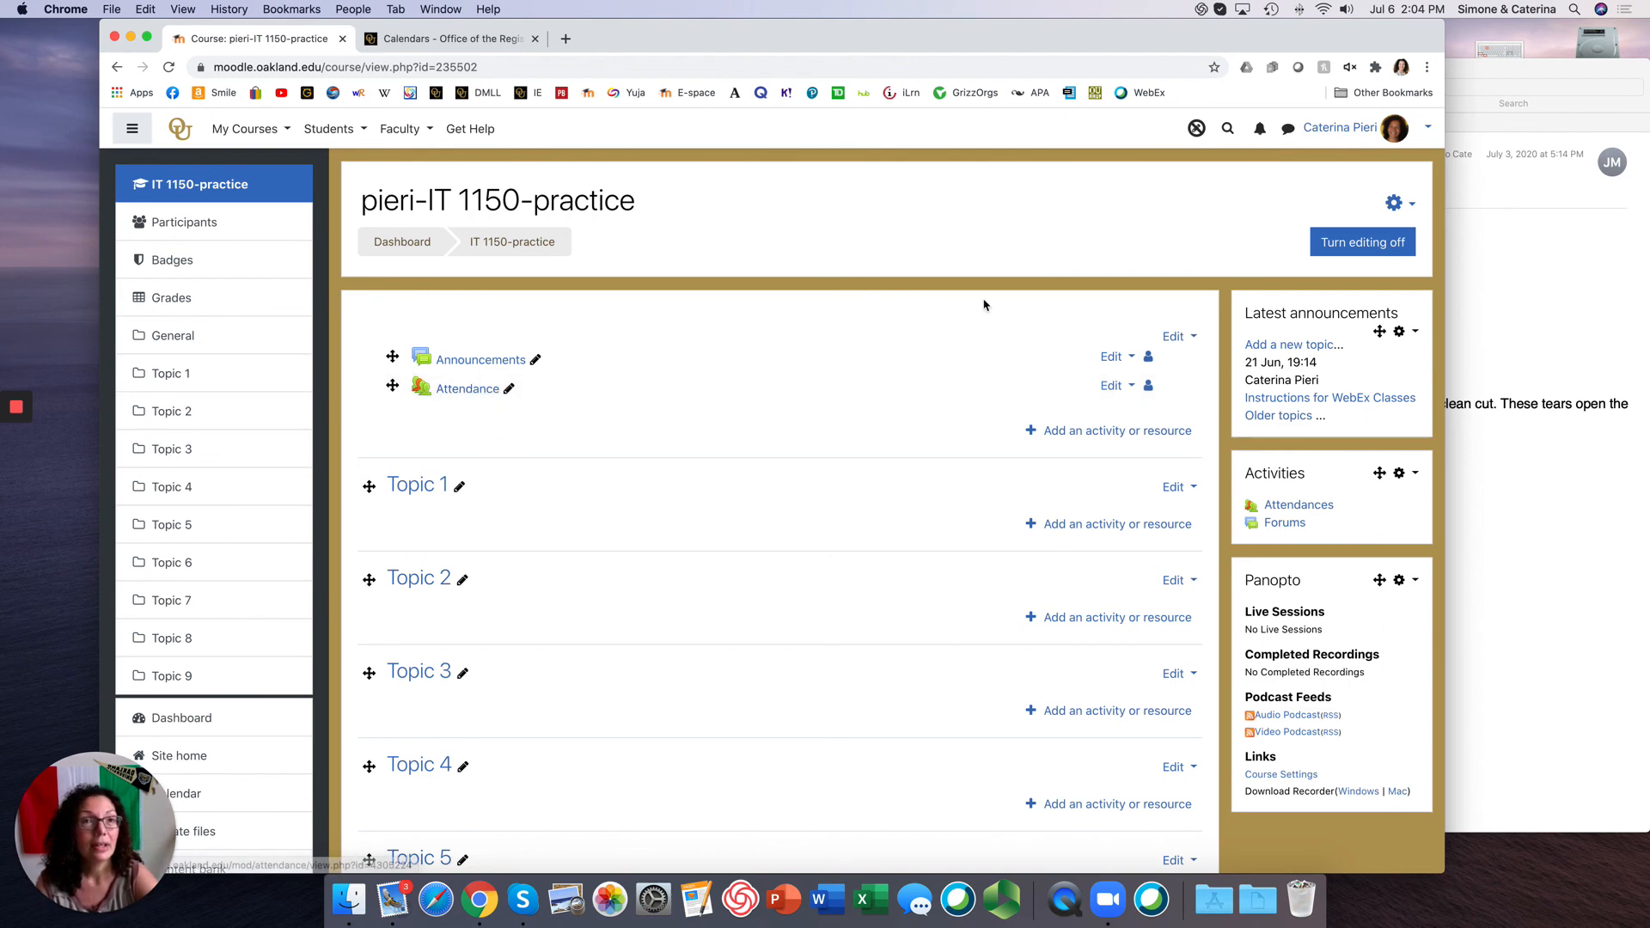
pyautogui.click(1196, 129)
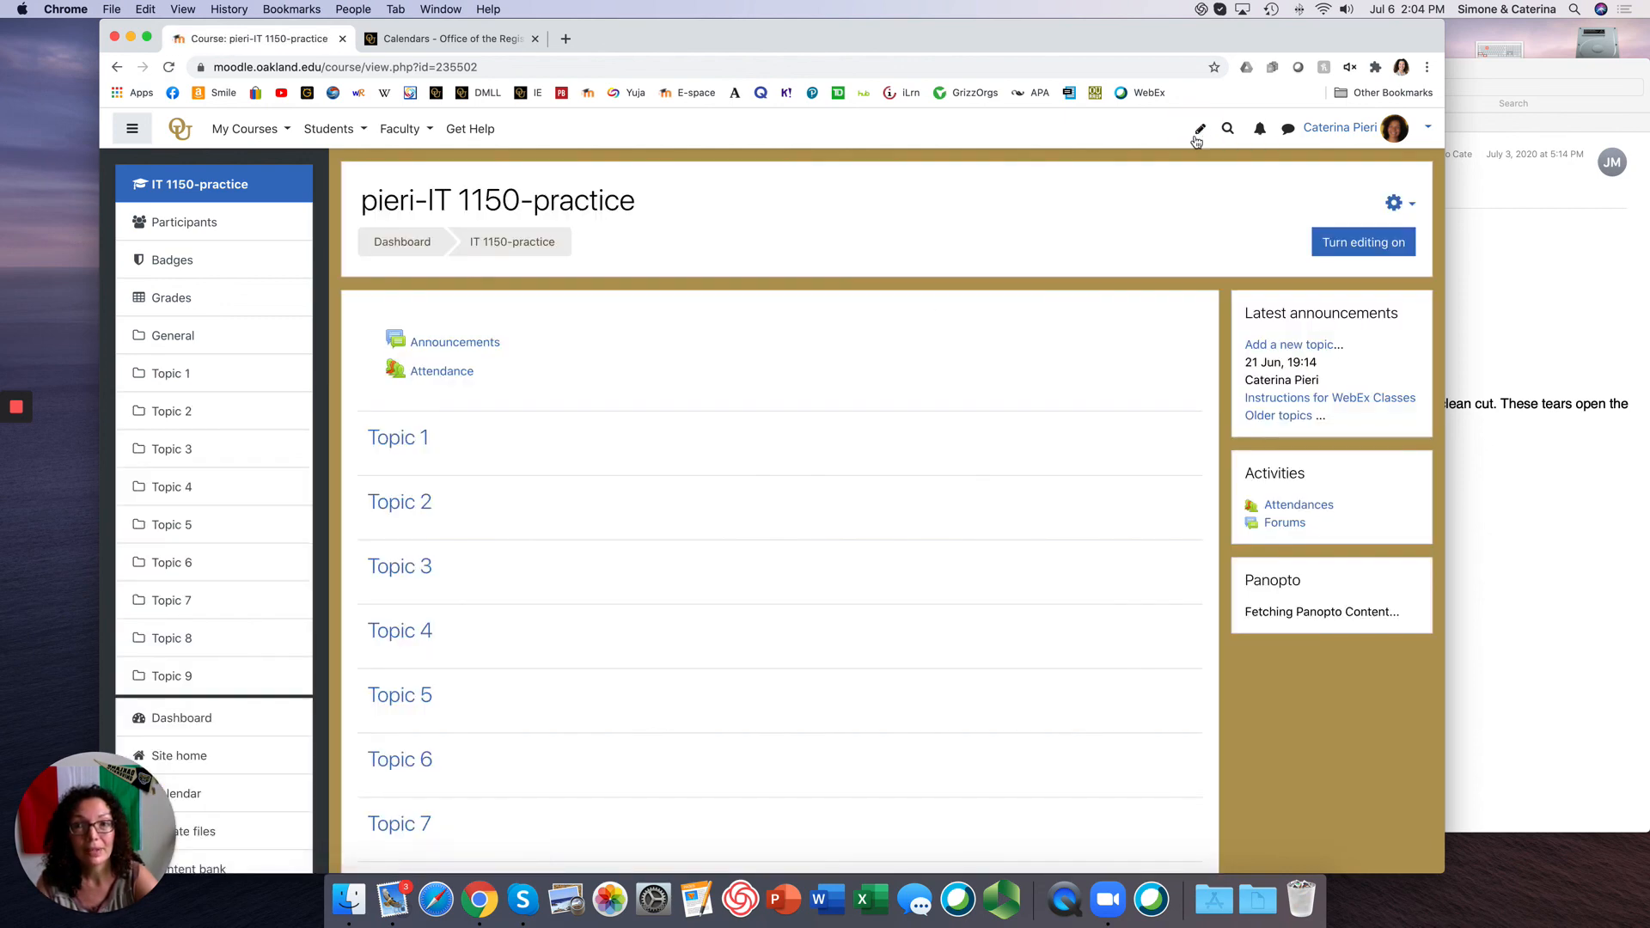
# Enter the Attendance activity from the course page and open its 4 September session for taking attendance.
pyautogui.click(440, 373)
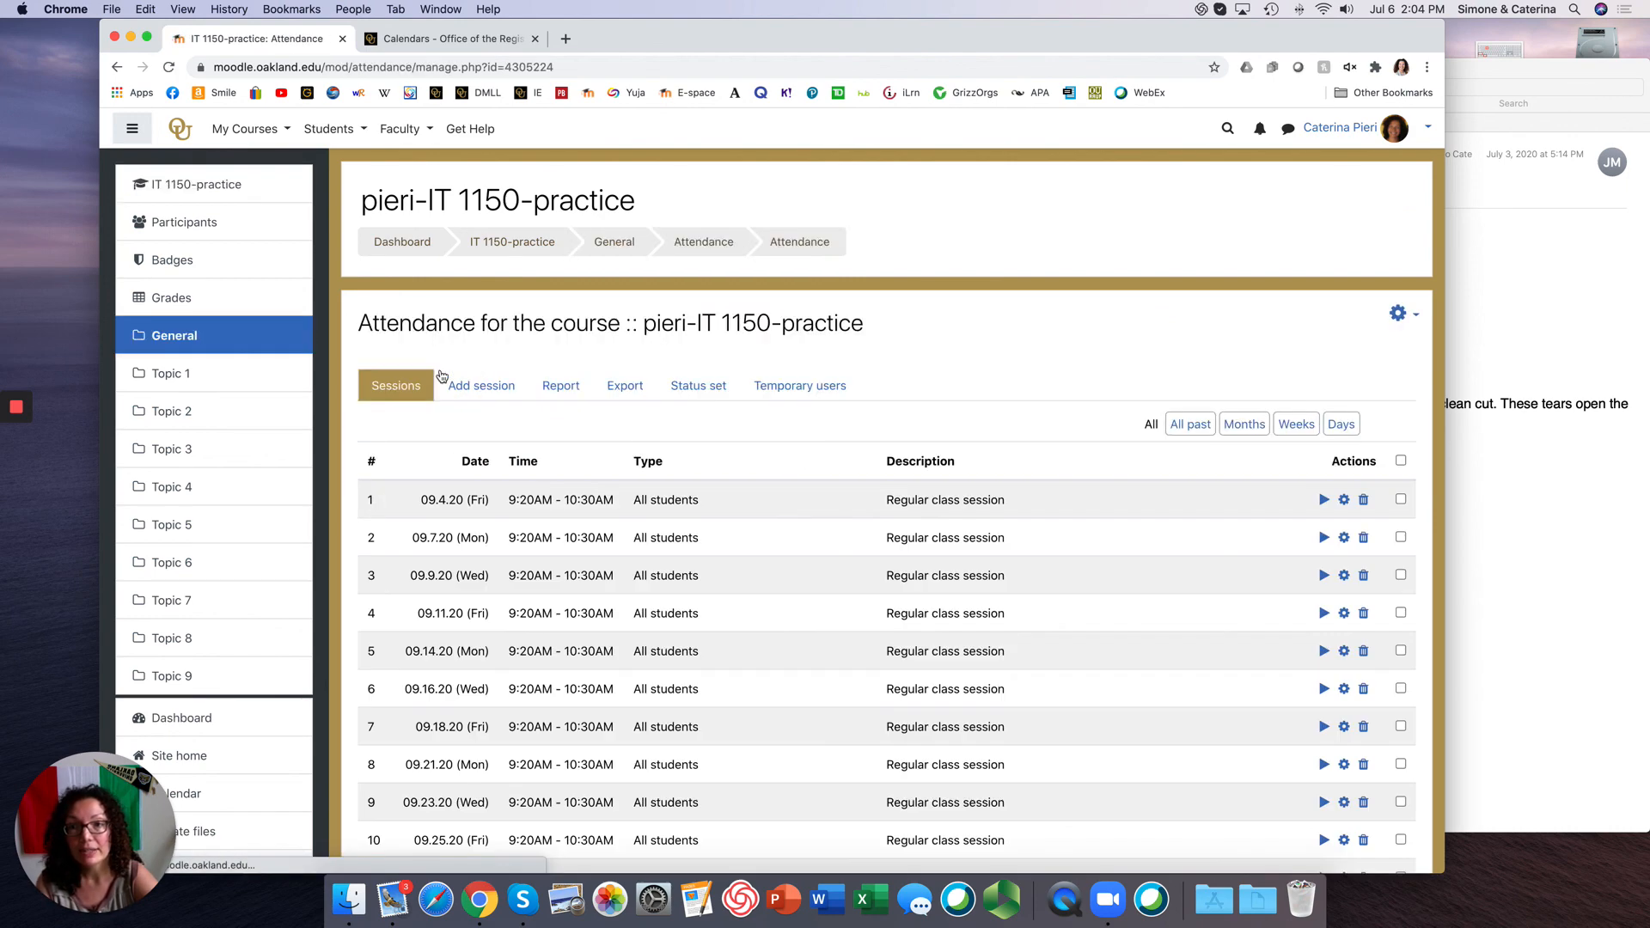
pyautogui.click(1324, 502)
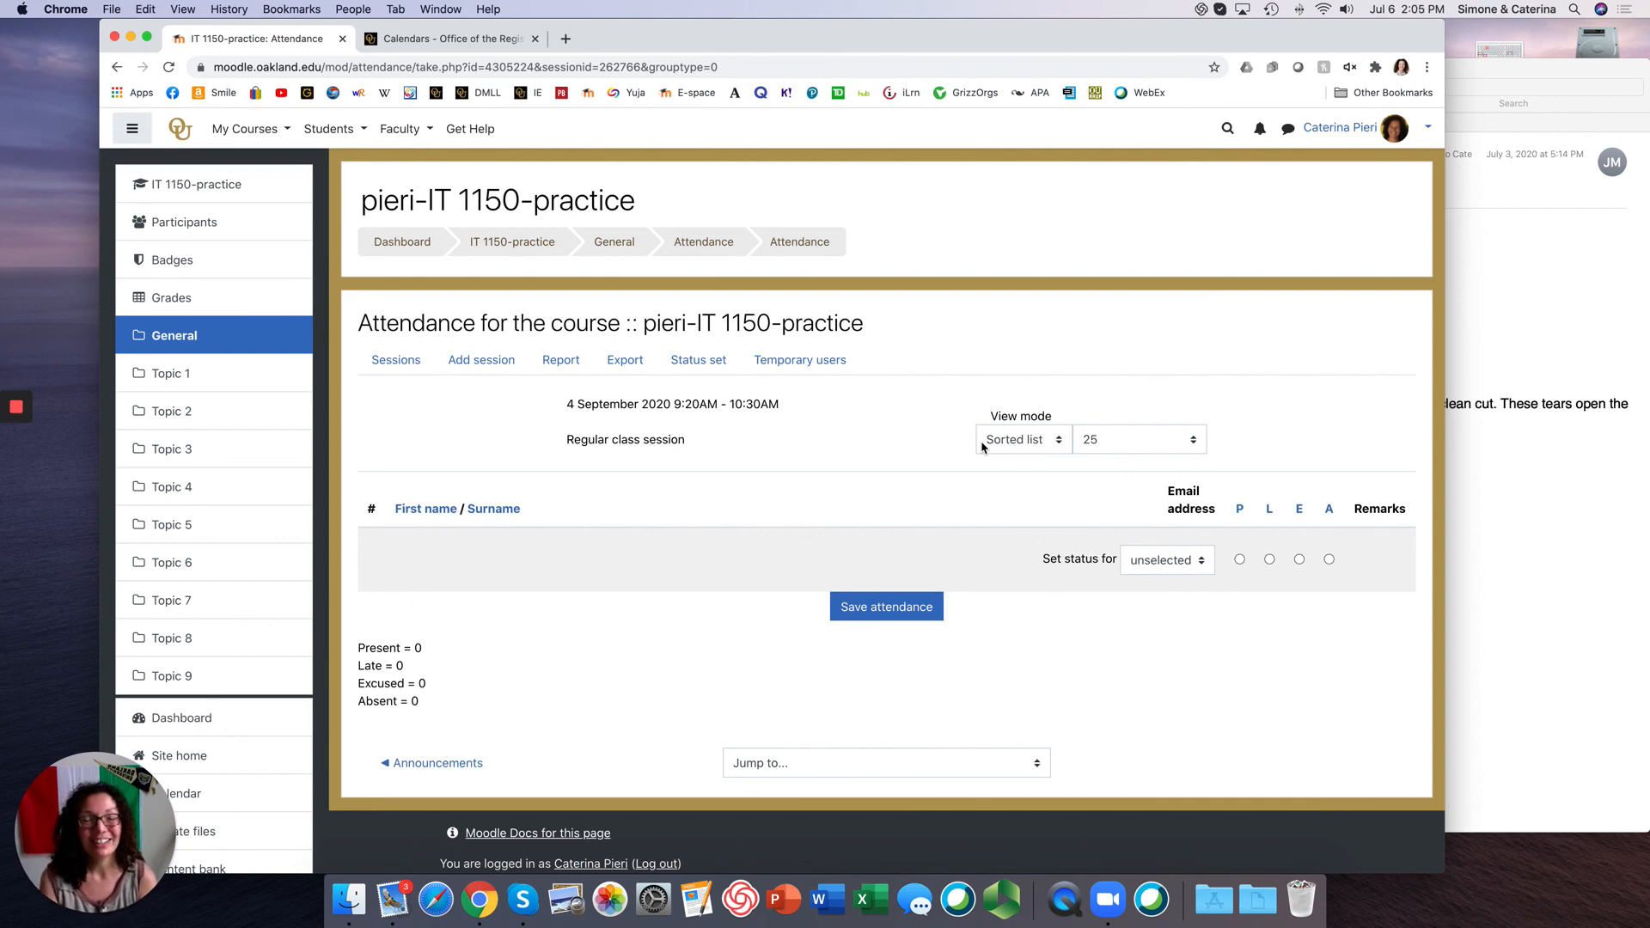
pyautogui.moveTo(16, 409)
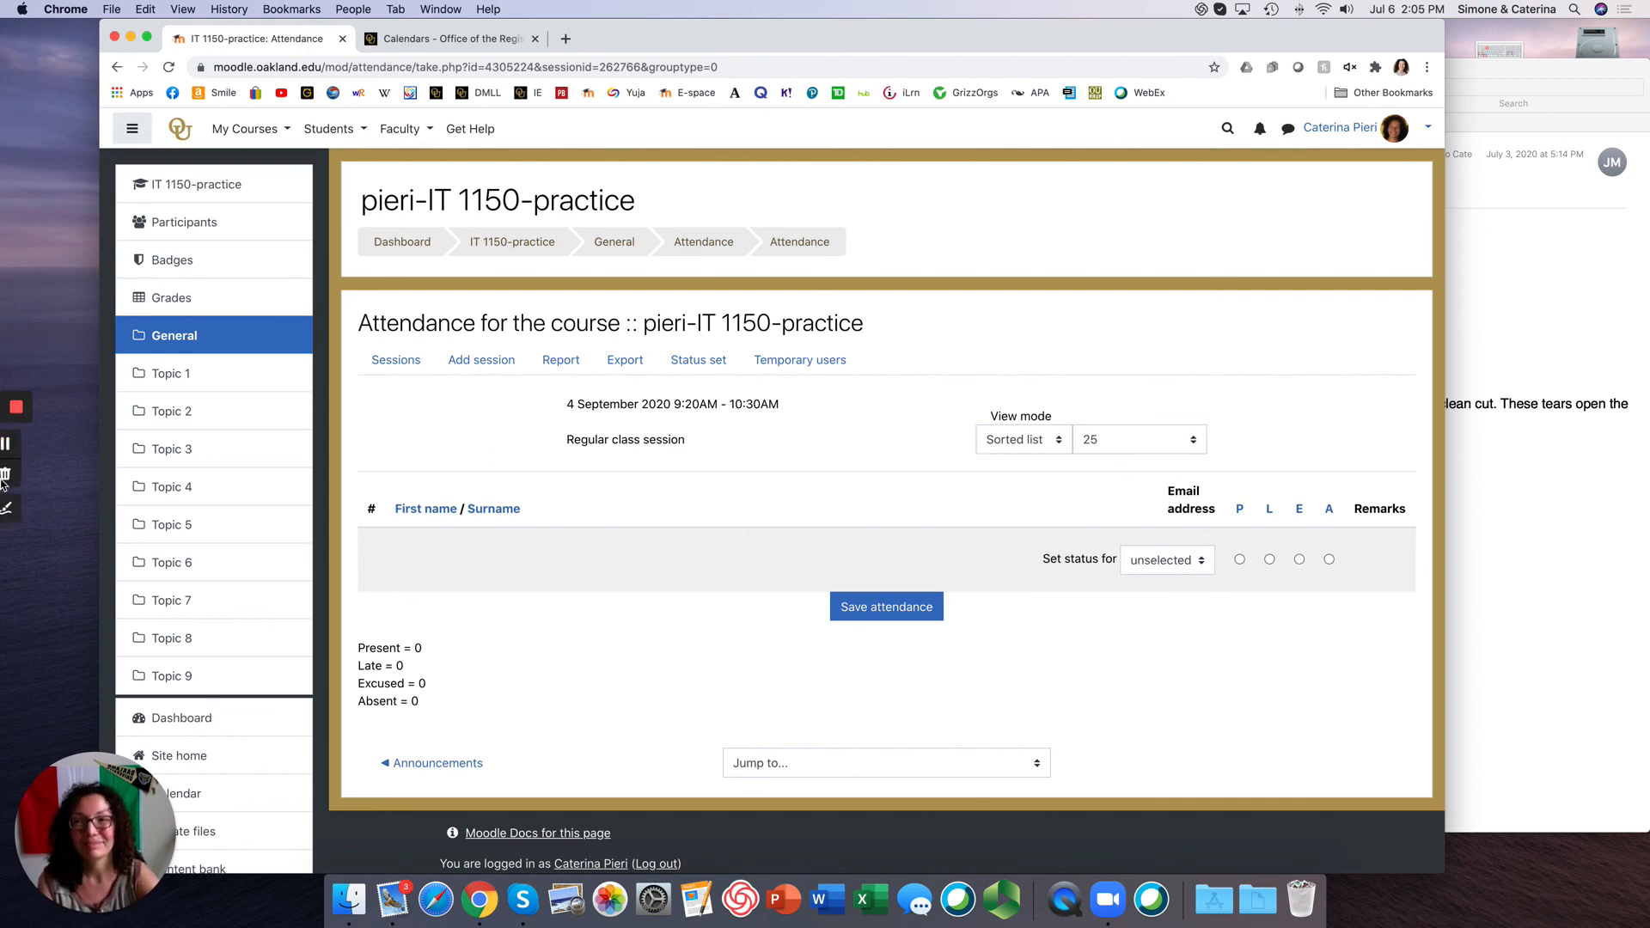